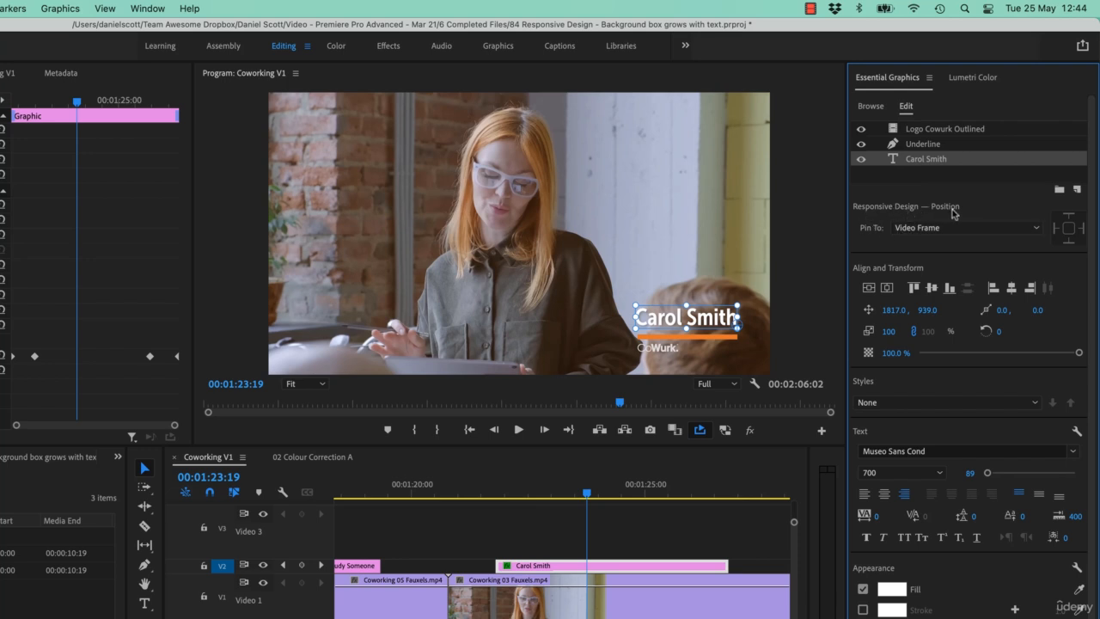
- Try replacing the surname in the lower-third title with a much longer string to test the underline, and undo the edit
{"action": "double_click", "coordinate": [722, 321]}
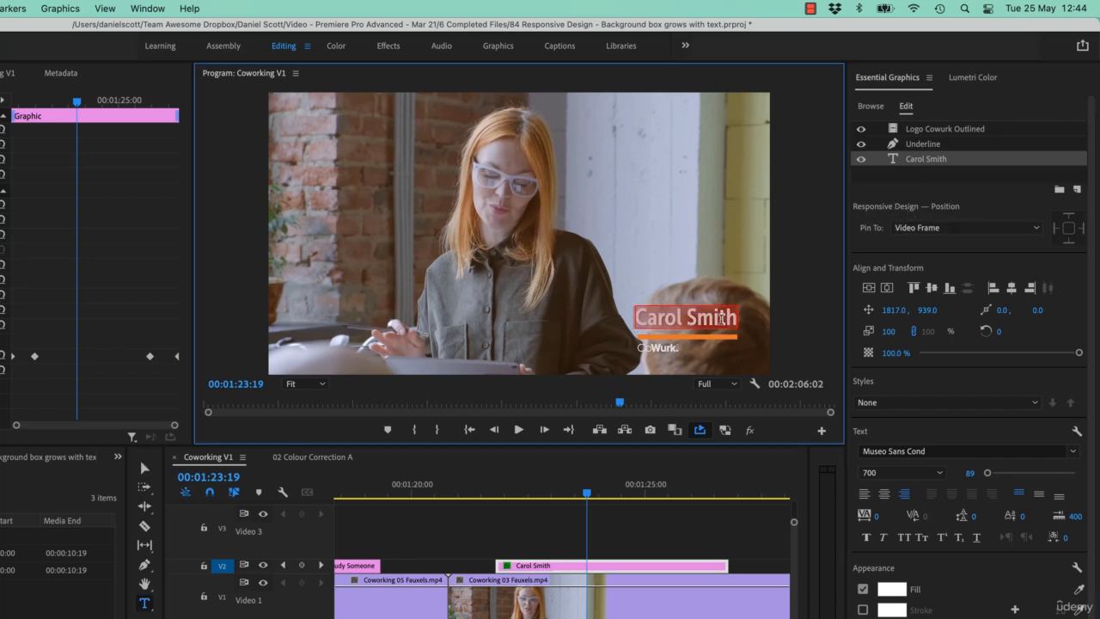
{"action": "double_click", "coordinate": [720, 318]}
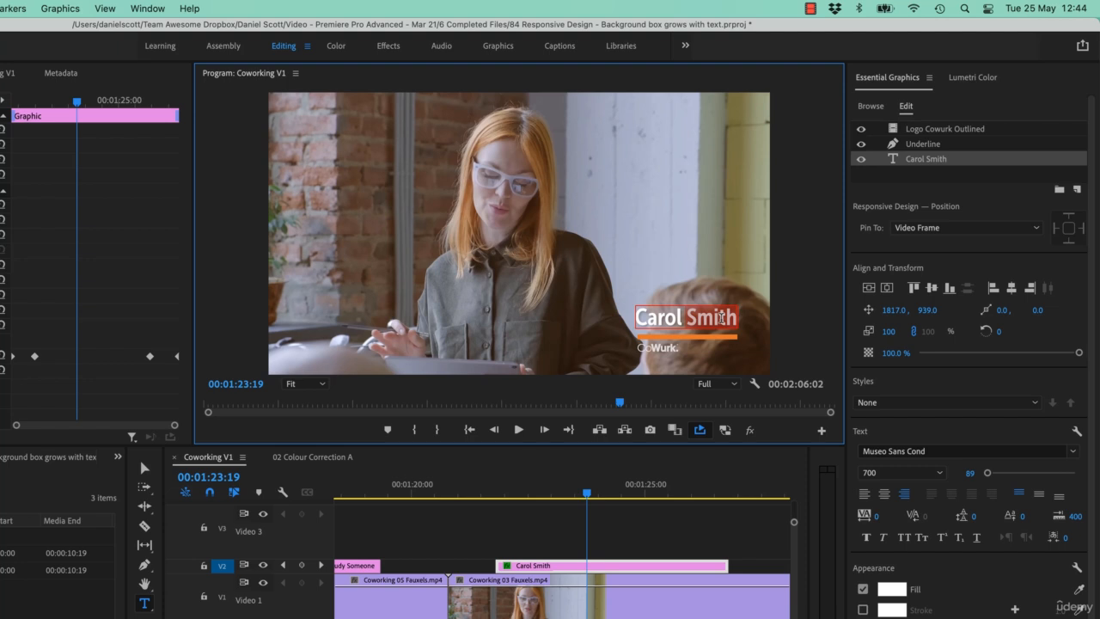
{"action": "type", "text": "Jone"}
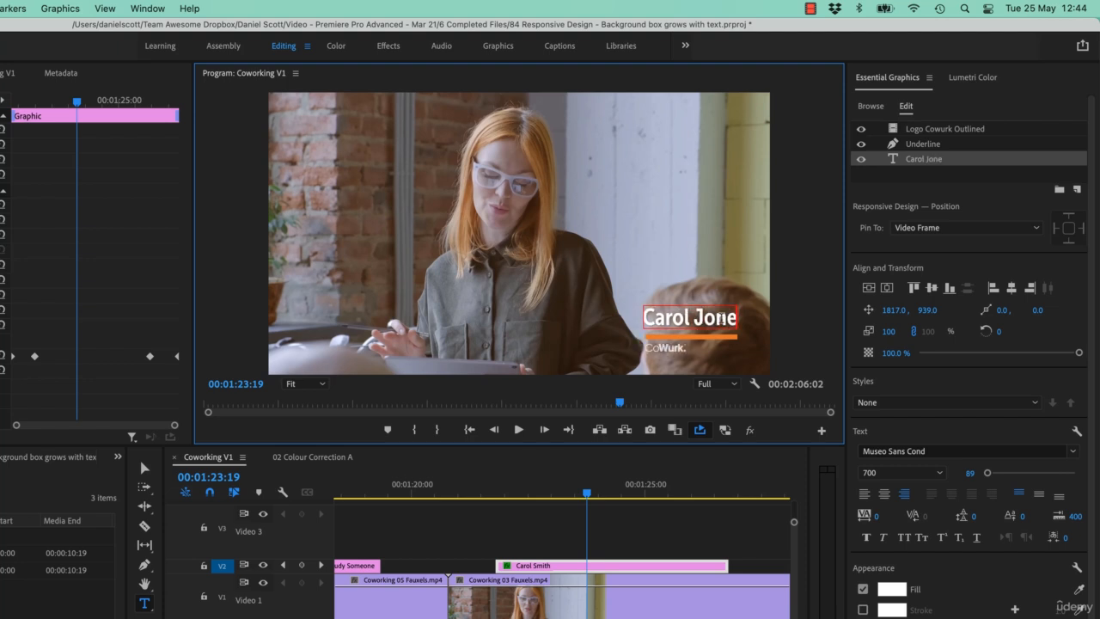
{"action": "type", "text": "sssdlkjfal;sdkjf;laskdjf;lkasjf"}
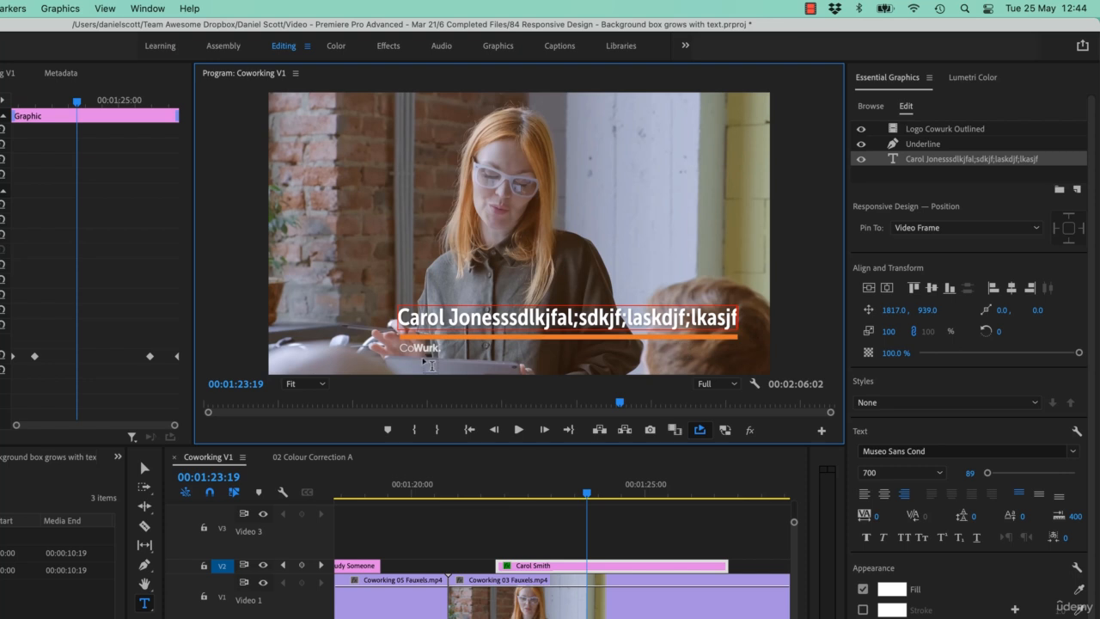
{"action": "key", "text": "super+z"}
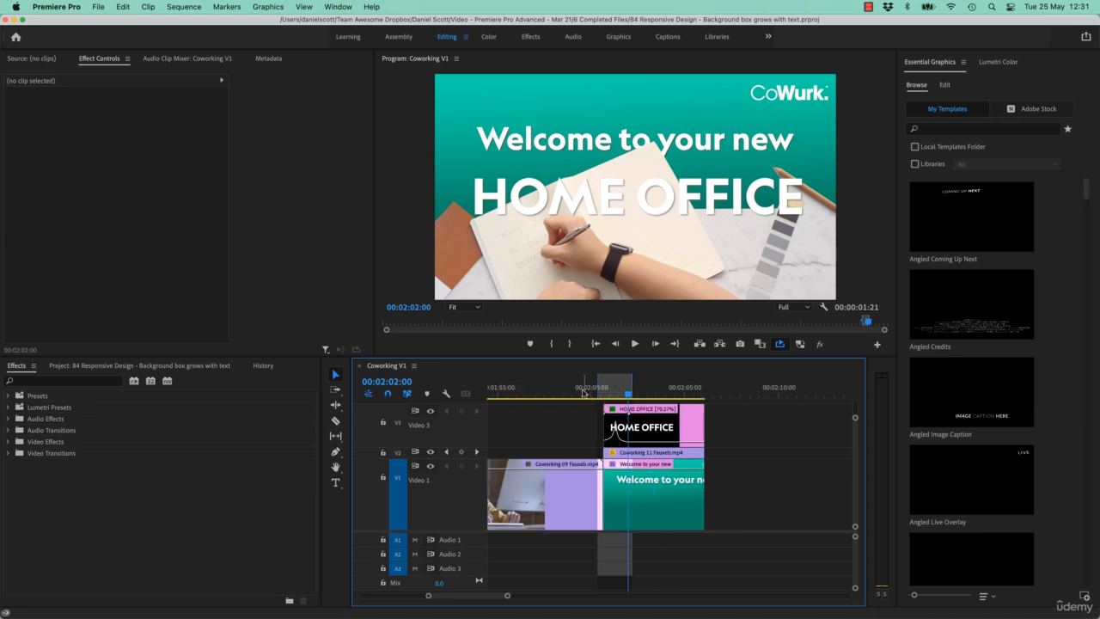
- Move the playhead to 00:01:21:20 in the Coworking V1 sequence, over the Coworking 03 Fauxels clip
{"action": "scroll", "coordinate": [566, 442], "scroll_direction": "up", "scroll_amount": 5}
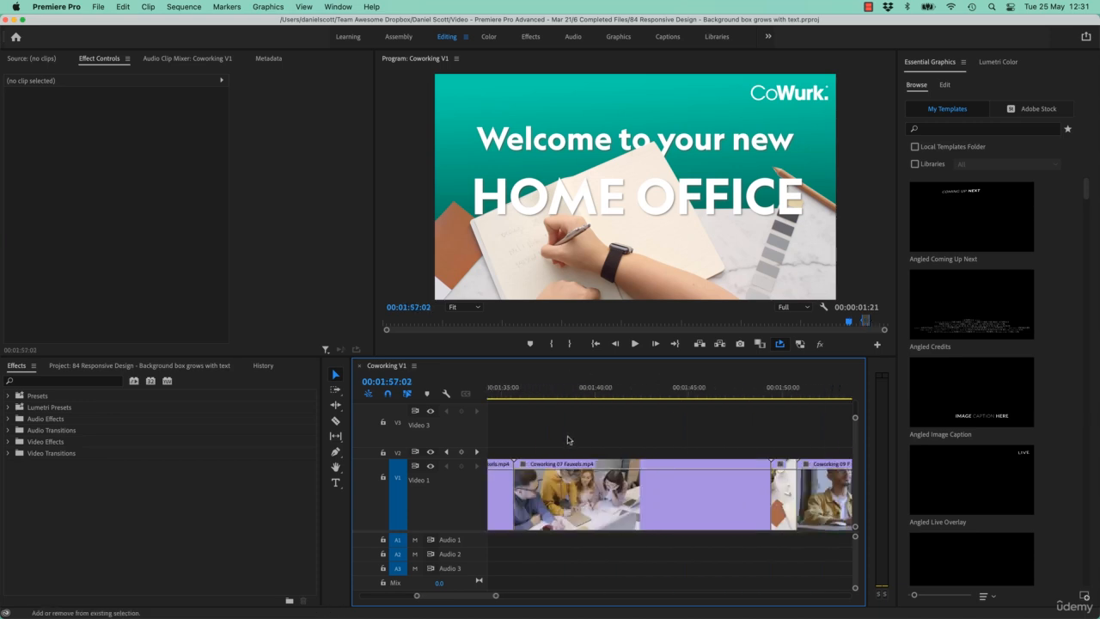
{"action": "scroll", "coordinate": [567, 441], "scroll_direction": "up", "scroll_amount": 3}
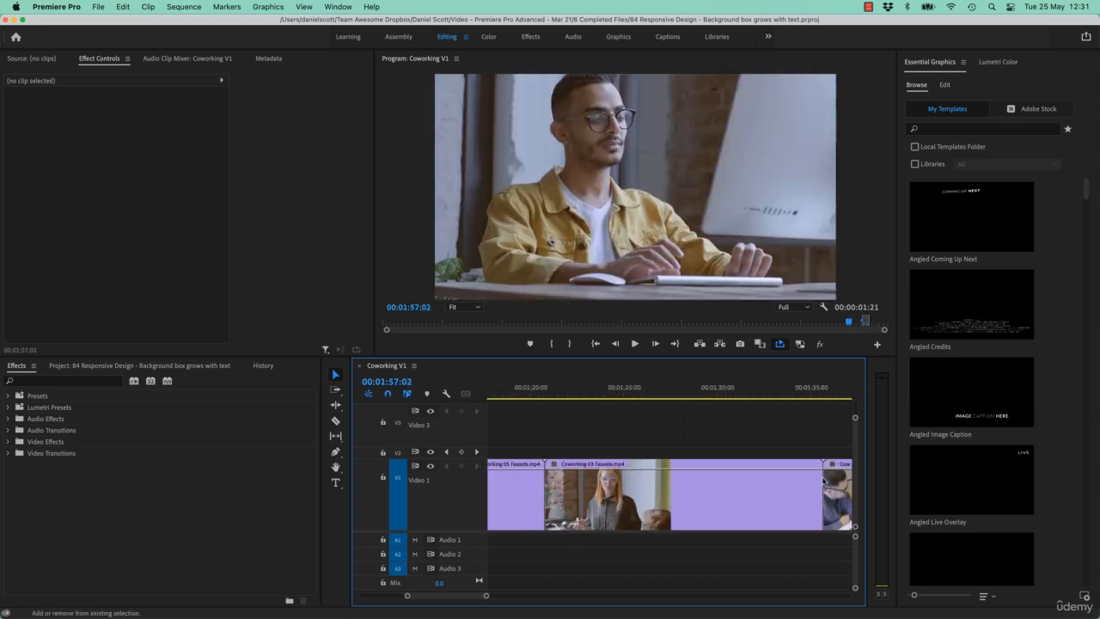
{"action": "key", "text": "super+a"}
{"action": "left_click_drag", "start_coordinate": [585, 393], "coordinate": [562, 394]}
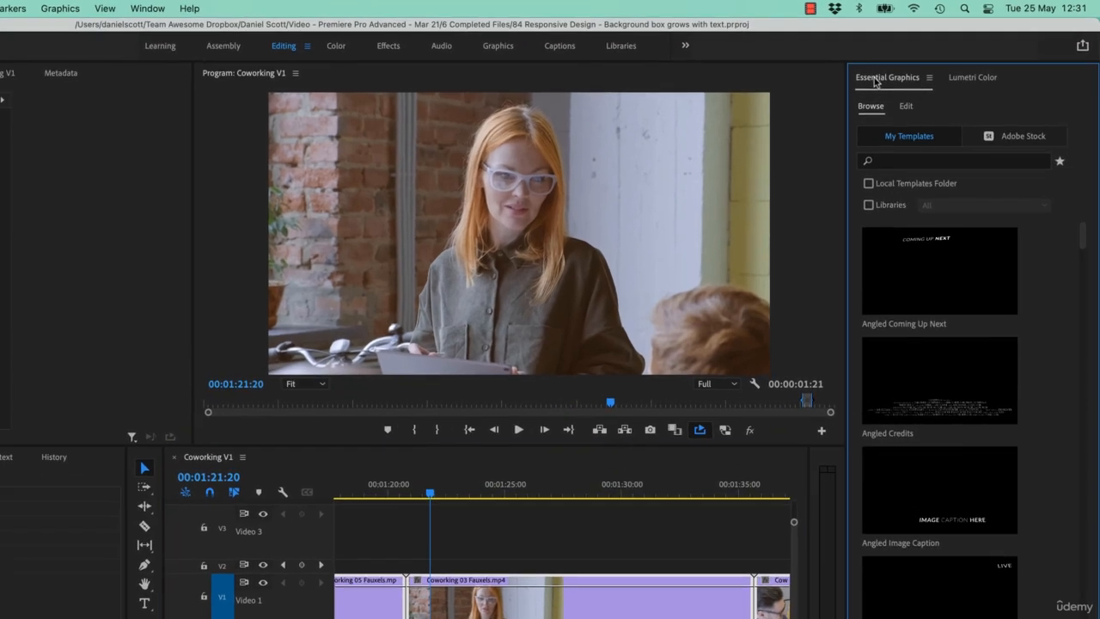
- Add a new text layer at the playhead and replace its placeholder text with the speaker's full name
{"action": "left_click", "coordinate": [907, 108]}
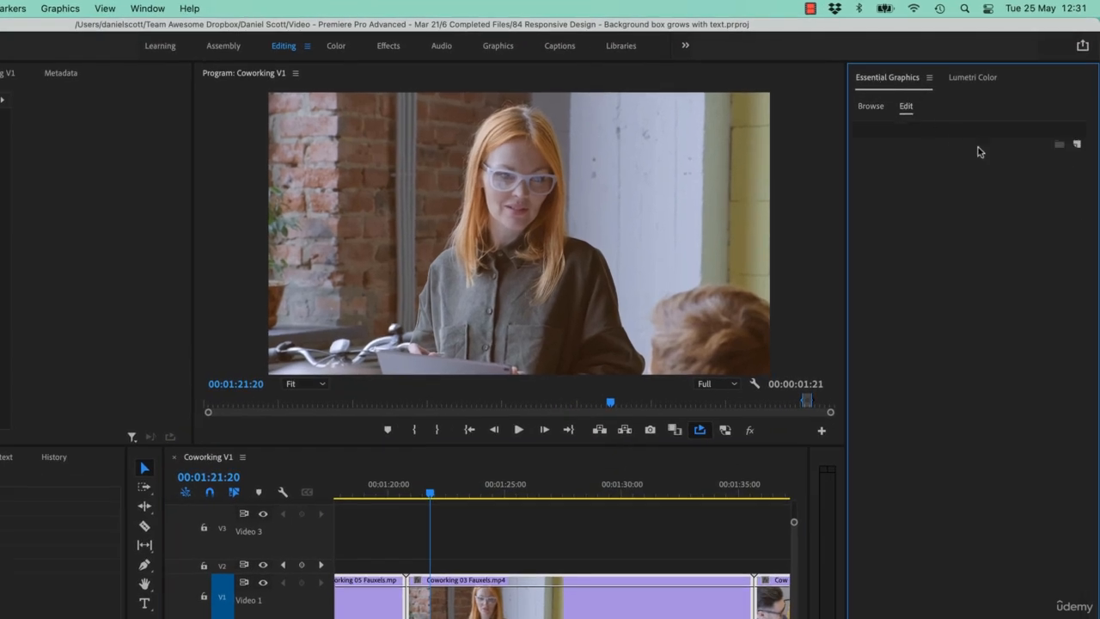
{"action": "left_click", "coordinate": [1078, 145]}
{"action": "left_click", "coordinate": [1055, 160]}
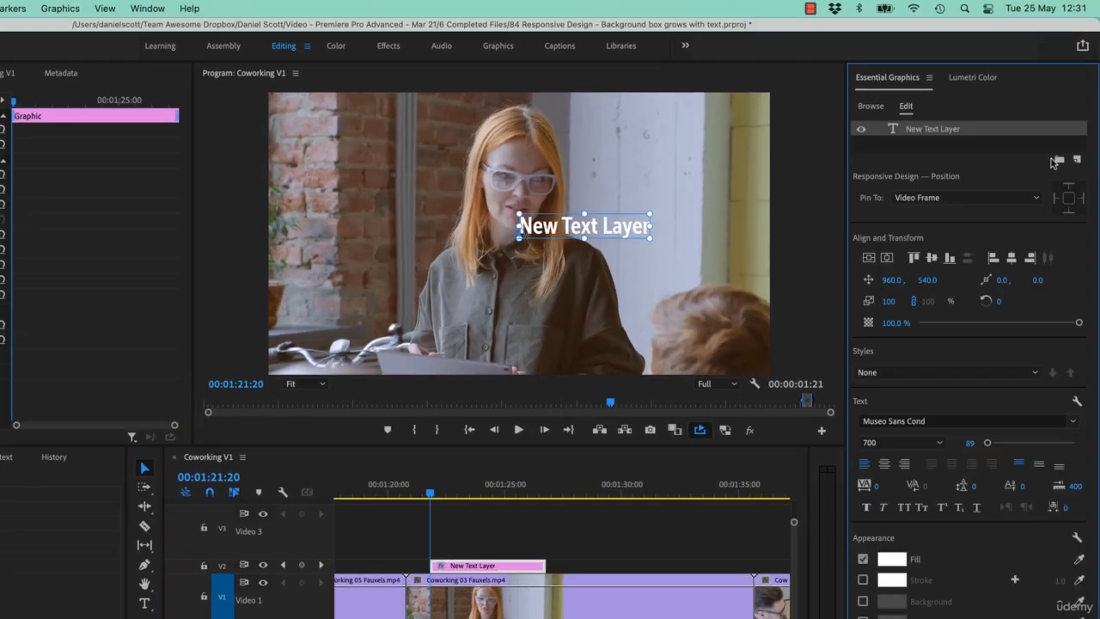
{"action": "double_click", "coordinate": [612, 228]}
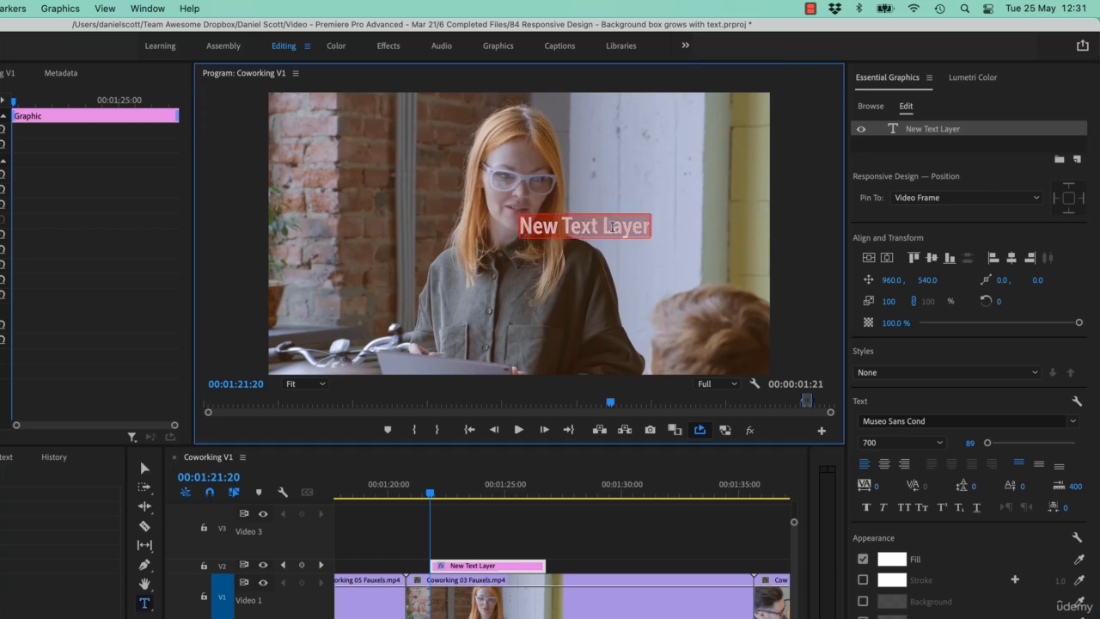
{"action": "type", "text": "Carol Smith"}
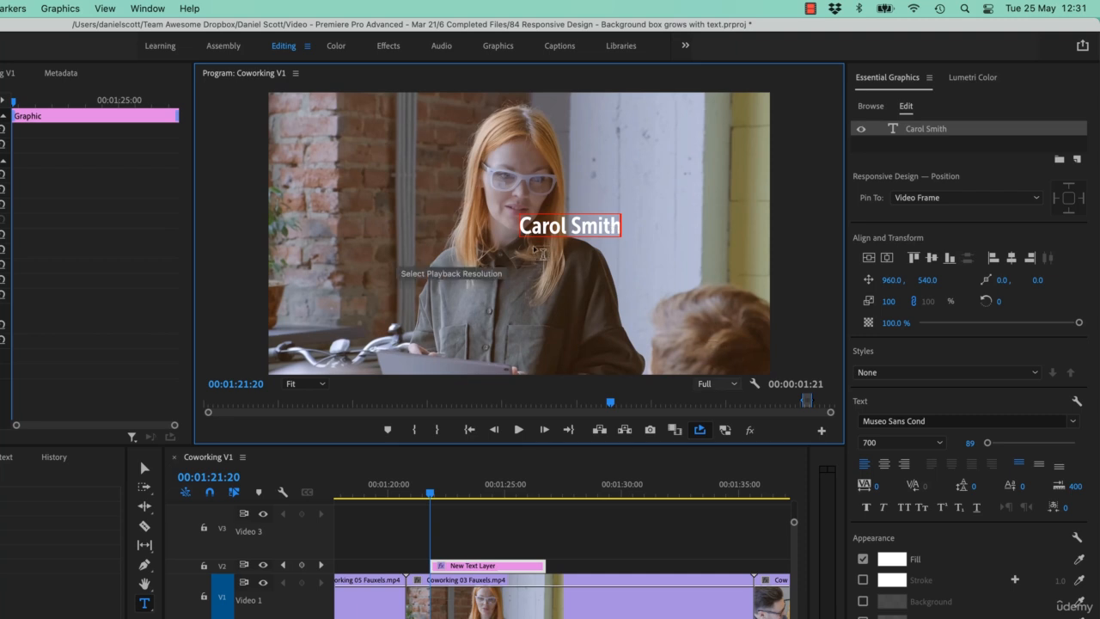
- Position the name text at about 1462, 928 in the frame and right-align its paragraph
{"action": "left_click_drag", "start_coordinate": [895, 280], "coordinate": [900, 347]}
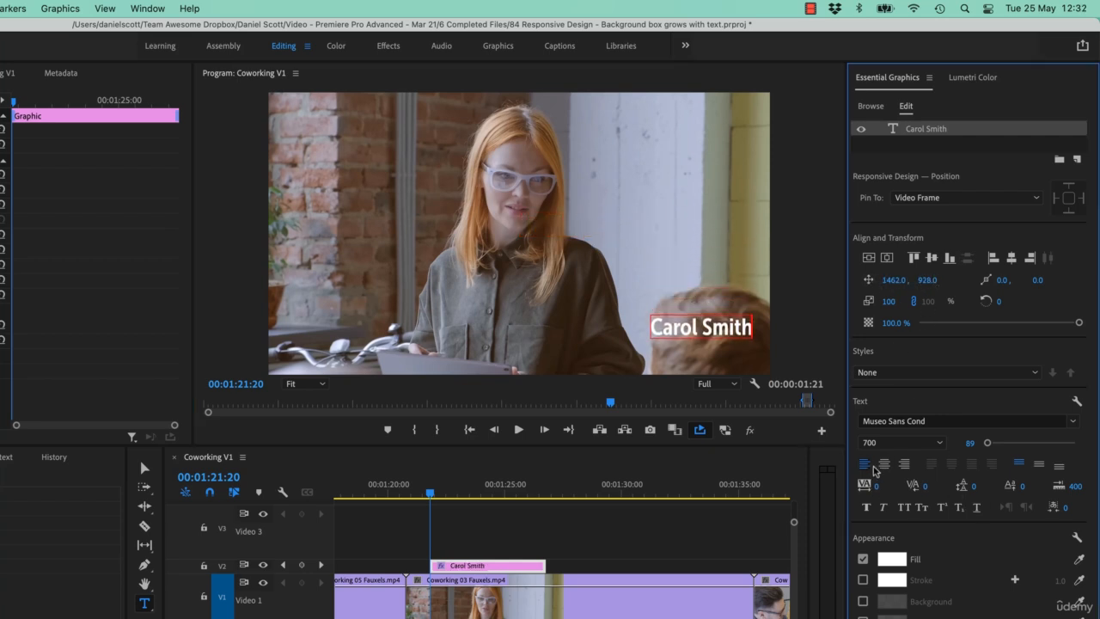
{"action": "left_click", "coordinate": [904, 463]}
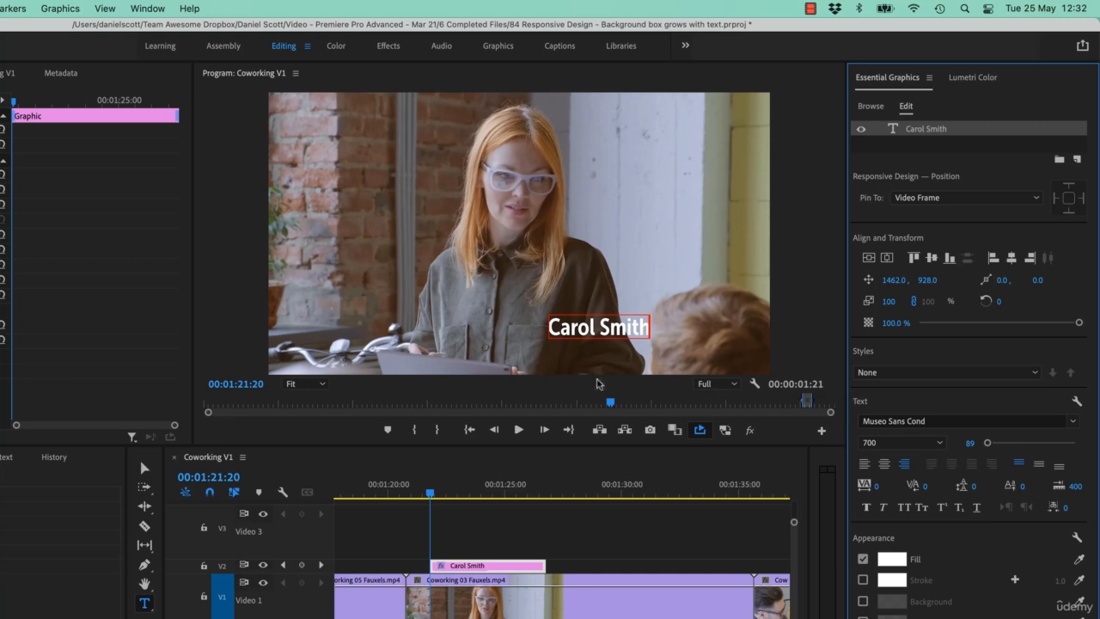
- Test the right alignment by adding random characters after the name, and undo the addition
{"action": "triple_click", "coordinate": [622, 328]}
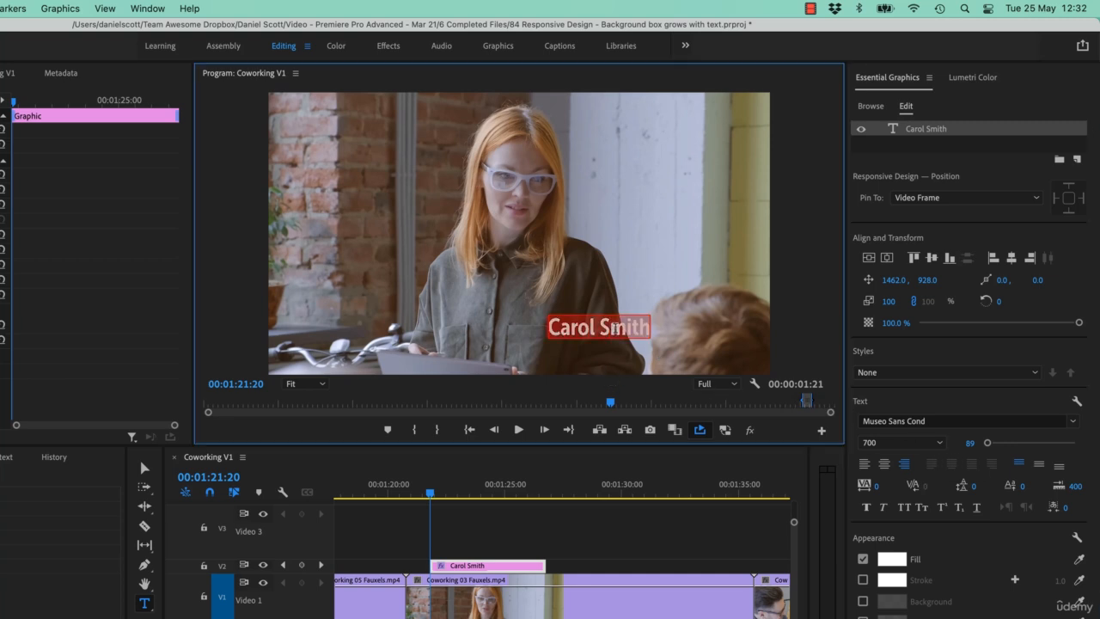
{"action": "key", "text": "Right"}
{"action": "type", "text": "asldjfl;askdjfsa"}
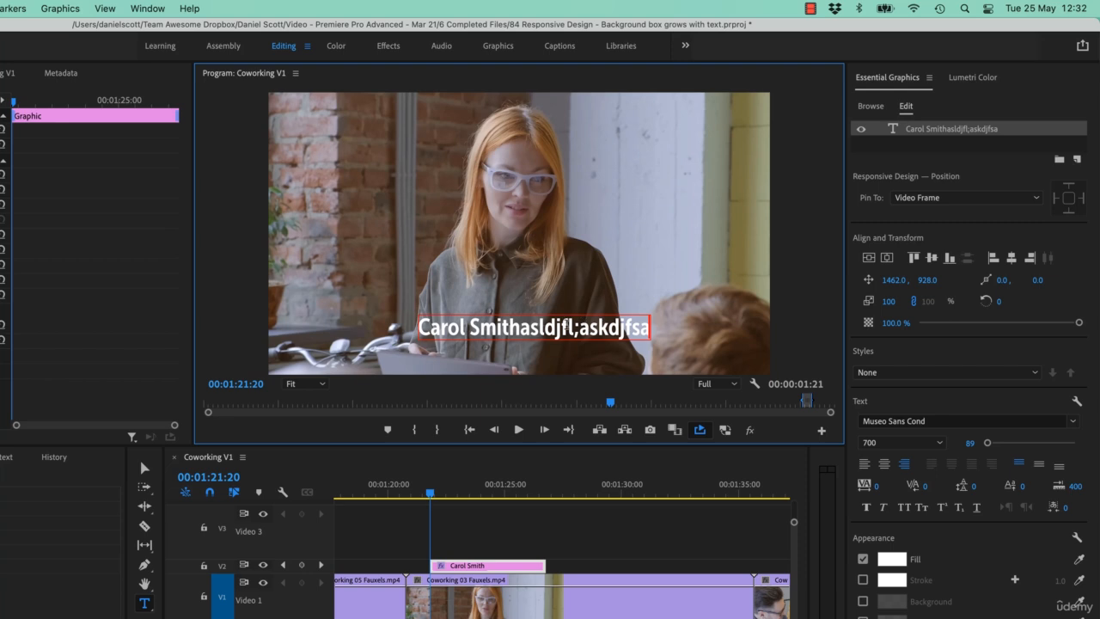
{"action": "key", "text": "super+z"}
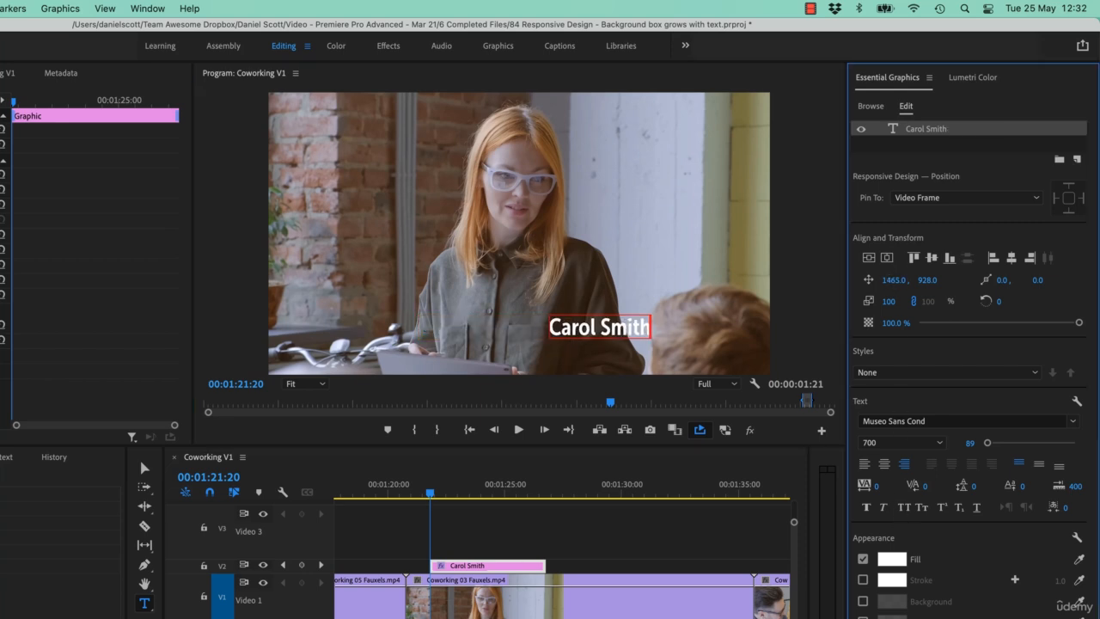
- Reposition the name text to 1817, 939 in the frame
{"action": "mouse_move", "coordinate": [892, 281]}
{"action": "left_mouse_down"}
{"action": "mouse_move", "coordinate": [1067, 280]}
{"action": "mouse_move", "coordinate": [866, 281]}
{"action": "mouse_move", "coordinate": [884, 280]}
{"action": "left_mouse_up"}
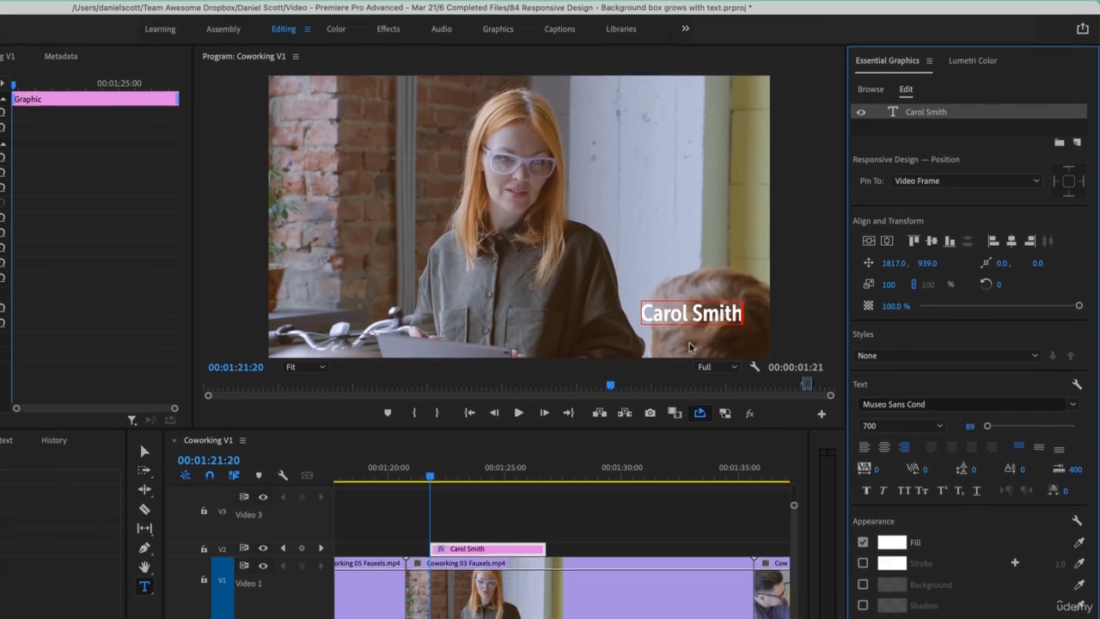
- Turn on the name text's background and set its colour to red F60000
{"action": "left_click", "coordinate": [863, 584]}
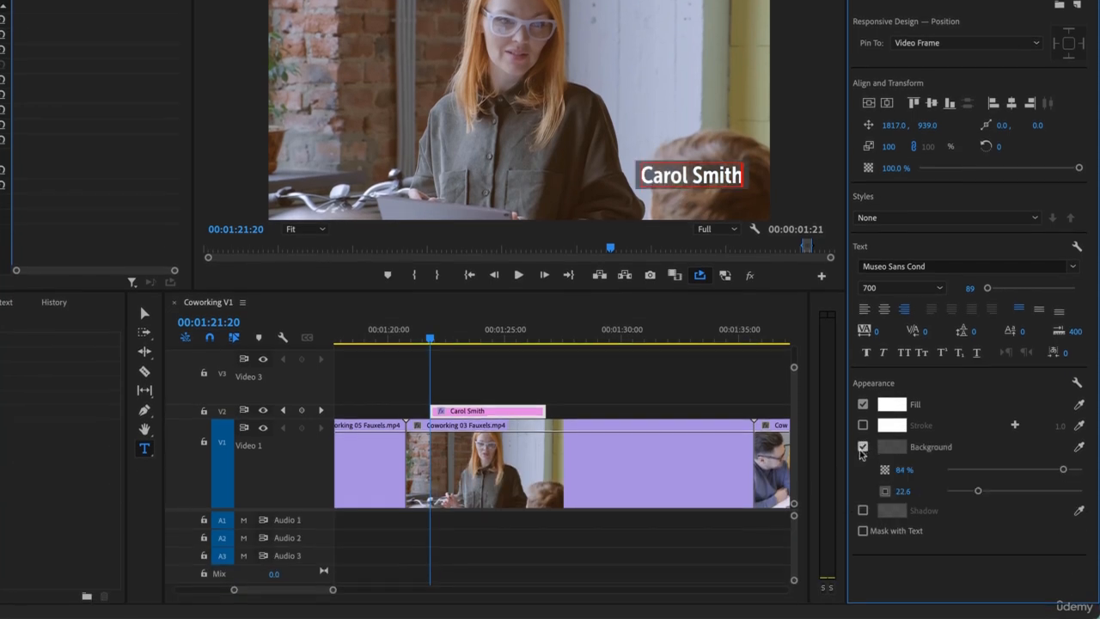
{"action": "left_click", "coordinate": [891, 447]}
{"action": "left_click_drag", "start_coordinate": [357, 238], "coordinate": [421, 330]}
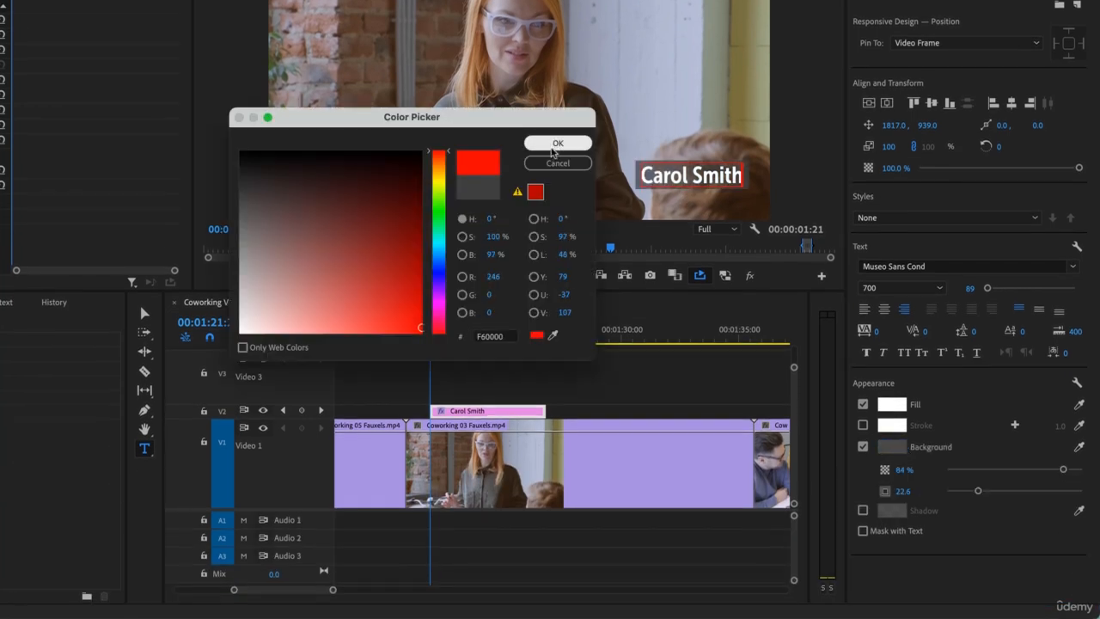
{"action": "left_click", "coordinate": [557, 144]}
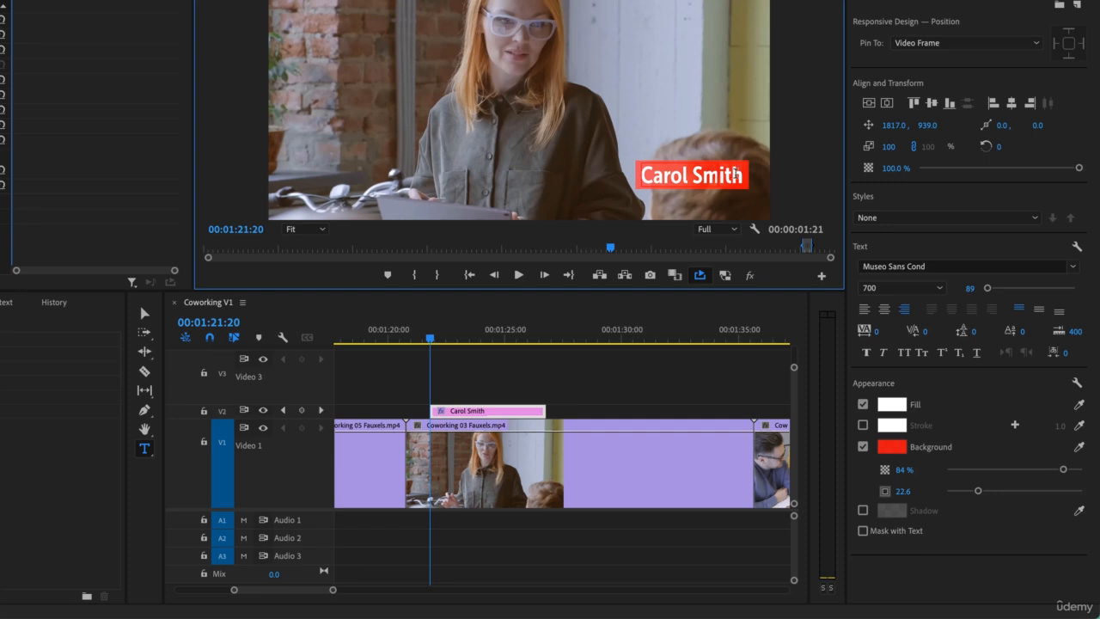
- Test the text background by adding random characters to the name, undo them, and turn the background off
{"action": "type", "text": "dfasdfa"}
{"action": "key", "text": "ctrl+z"}
{"action": "left_click", "coordinate": [863, 447]}
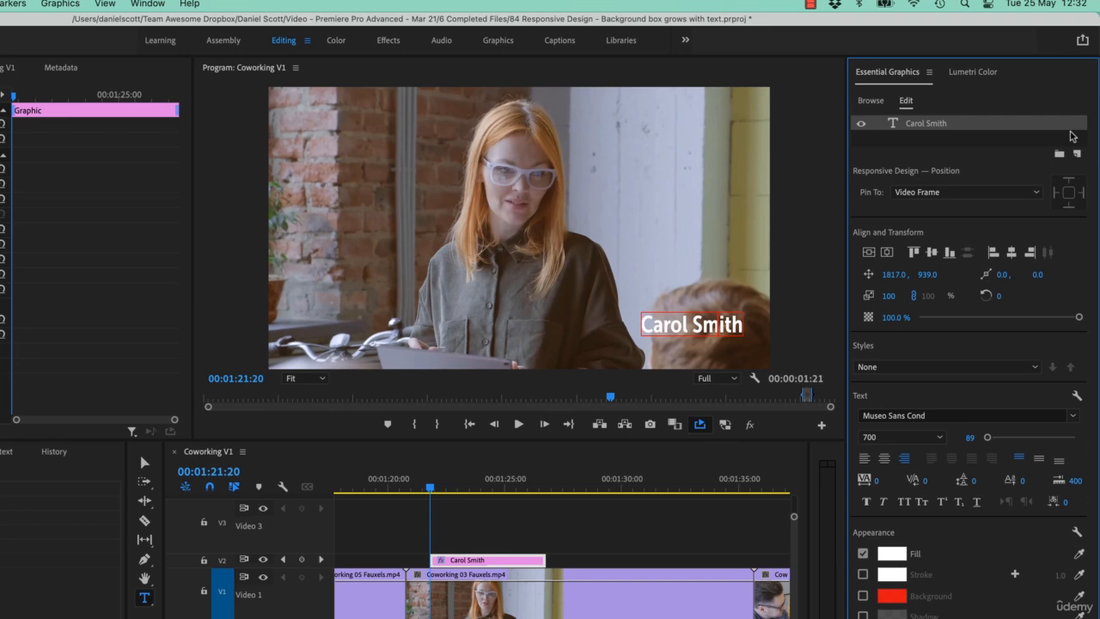
- Add a rectangle shape layer to the name graphic and rename the layer Underline
{"action": "left_click", "coordinate": [1077, 6]}
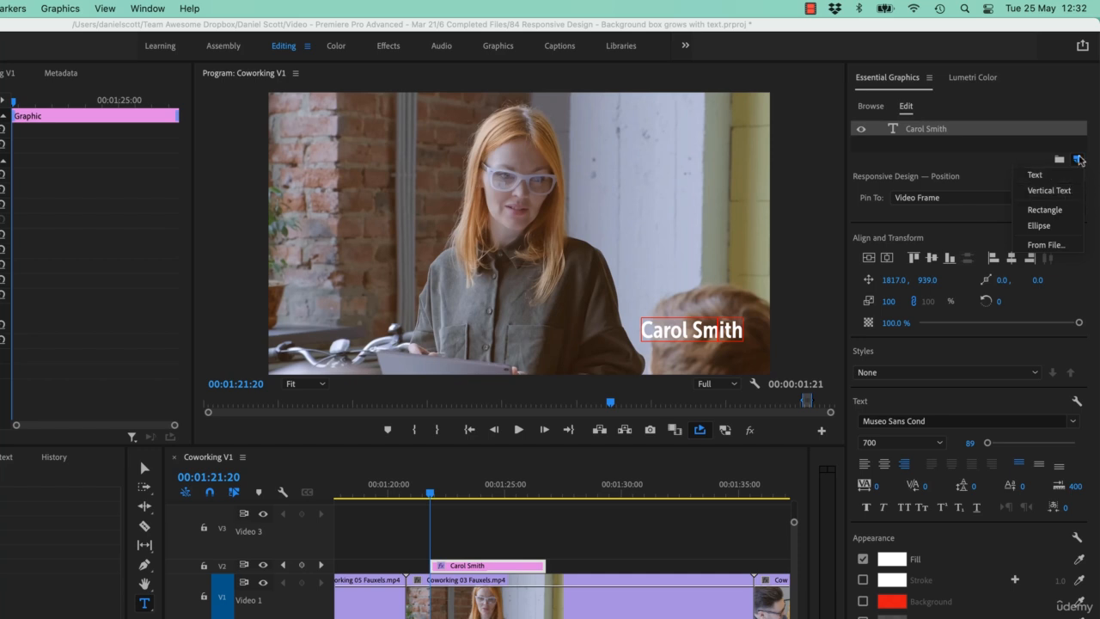
{"action": "left_click", "coordinate": [1044, 210]}
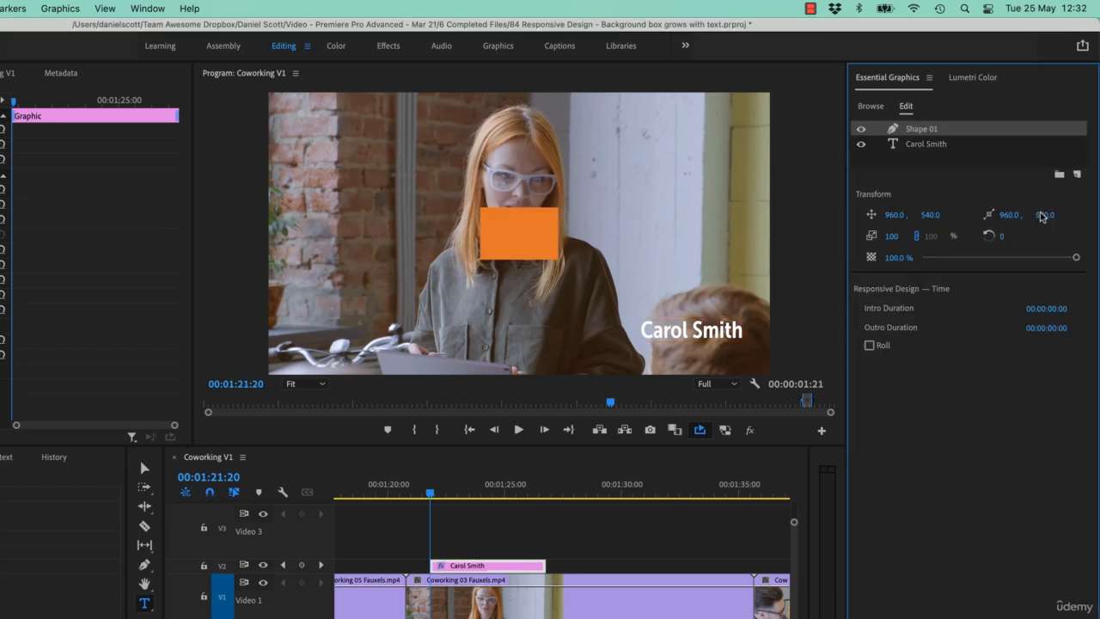
{"action": "double_click", "coordinate": [927, 128]}
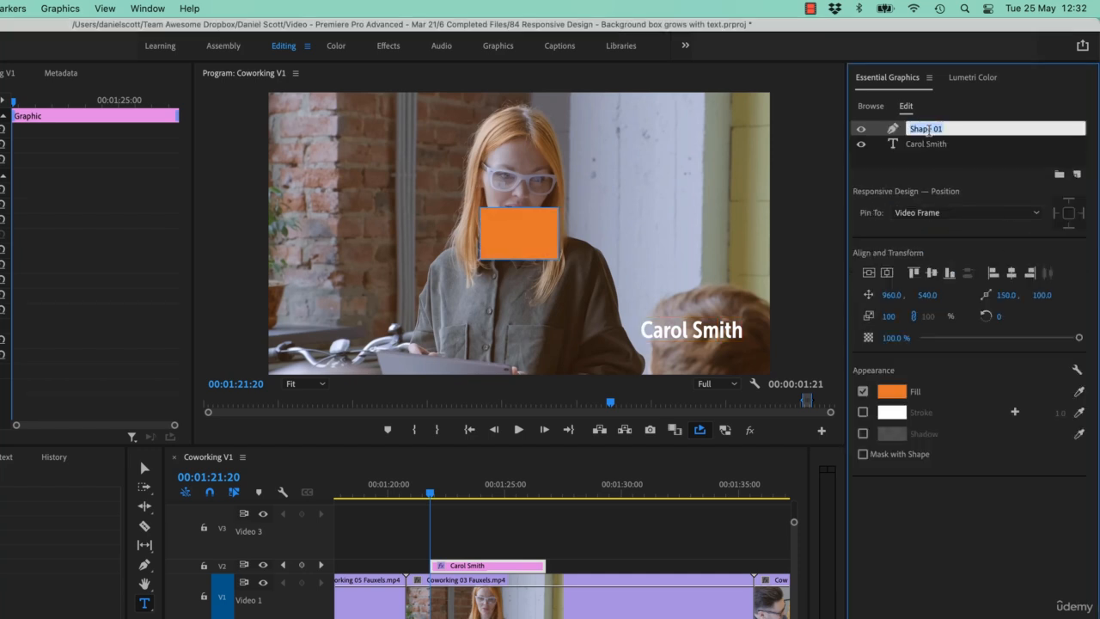
{"action": "type", "text": "Underline"}
{"action": "key", "text": "Return"}
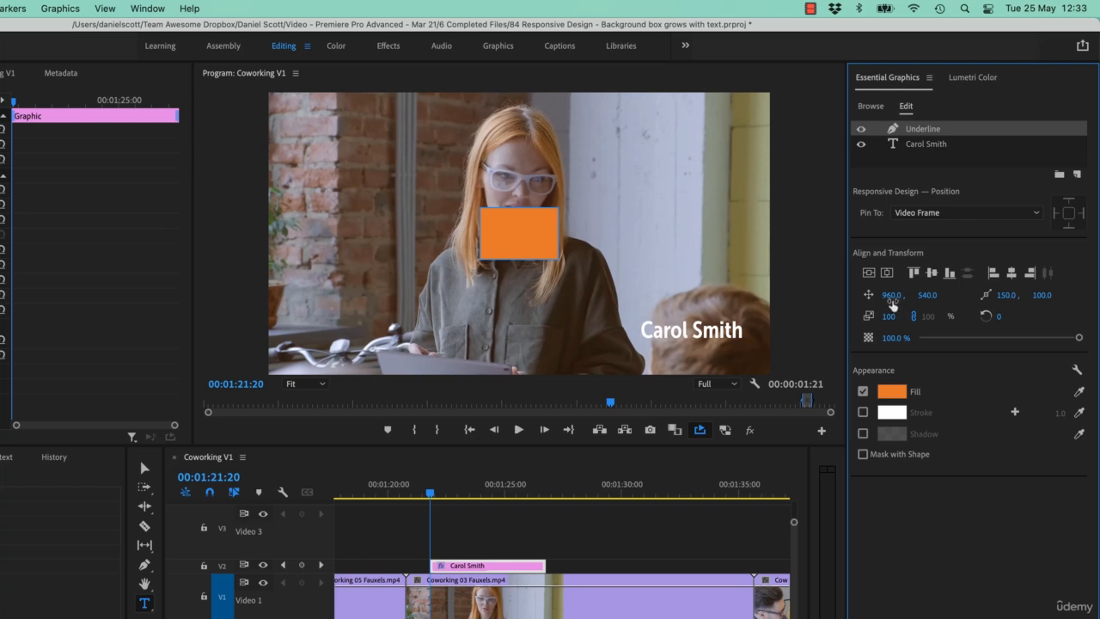
- Unlink the Underline shape's scale proportions, try a different horizontal scale, and undo the scale change
{"action": "left_click", "coordinate": [914, 316]}
{"action": "left_click_drag", "start_coordinate": [890, 316], "coordinate": [945, 316]}
{"action": "key", "text": "super+z"}
- Reshape the orange rectangle into a thin bar about as wide as the name and place it directly beneath the text
{"action": "left_click", "coordinate": [145, 468]}
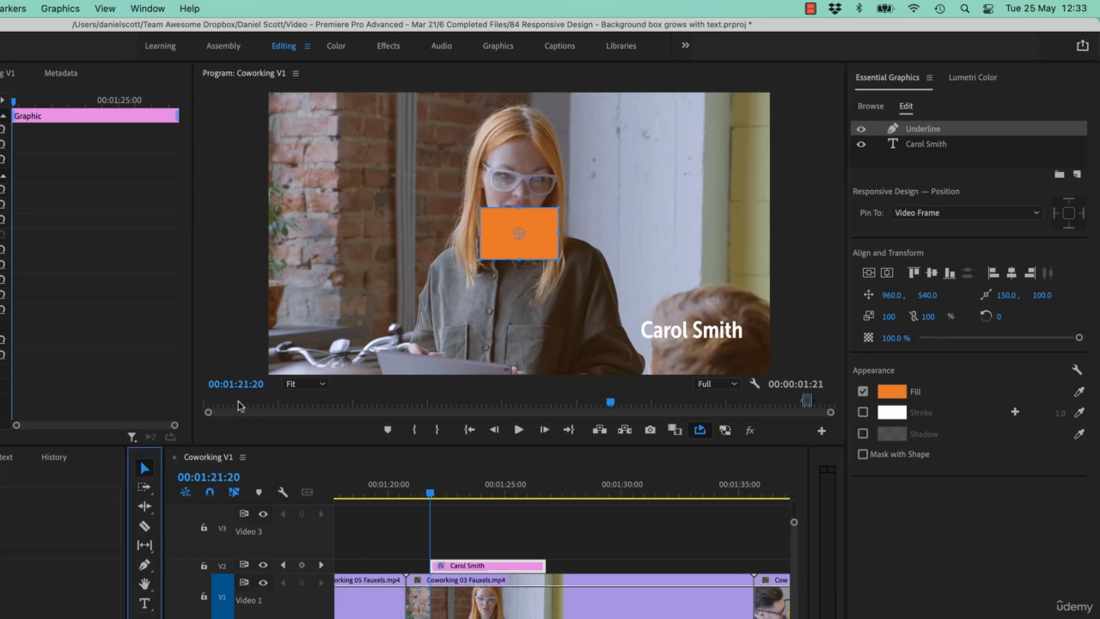
{"action": "left_click", "coordinate": [542, 248]}
{"action": "left_click_drag", "start_coordinate": [516, 206], "coordinate": [744, 354]}
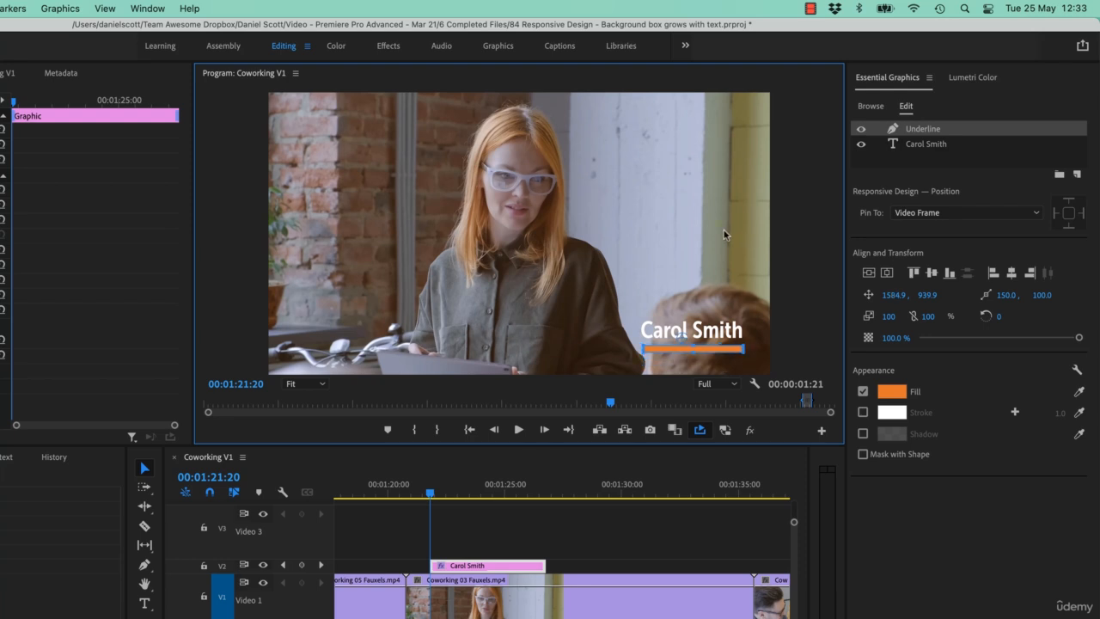
{"action": "left_click_drag", "start_coordinate": [691, 355], "coordinate": [694, 358]}
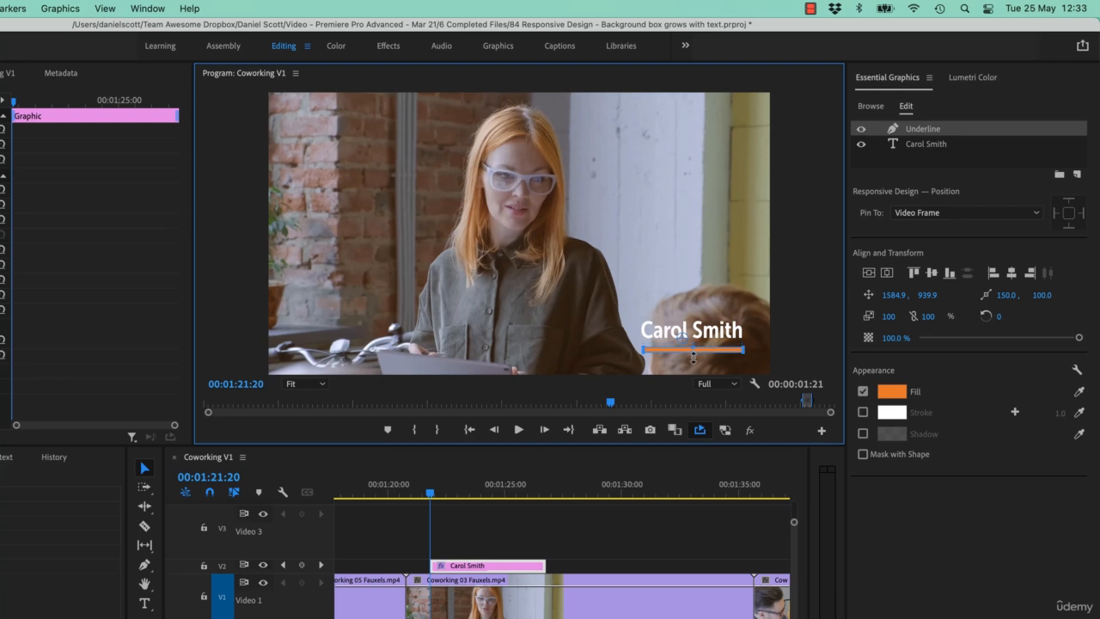
- Try appending a hyphenated second surname to the name text, and undo the addition
{"action": "double_click", "coordinate": [733, 330]}
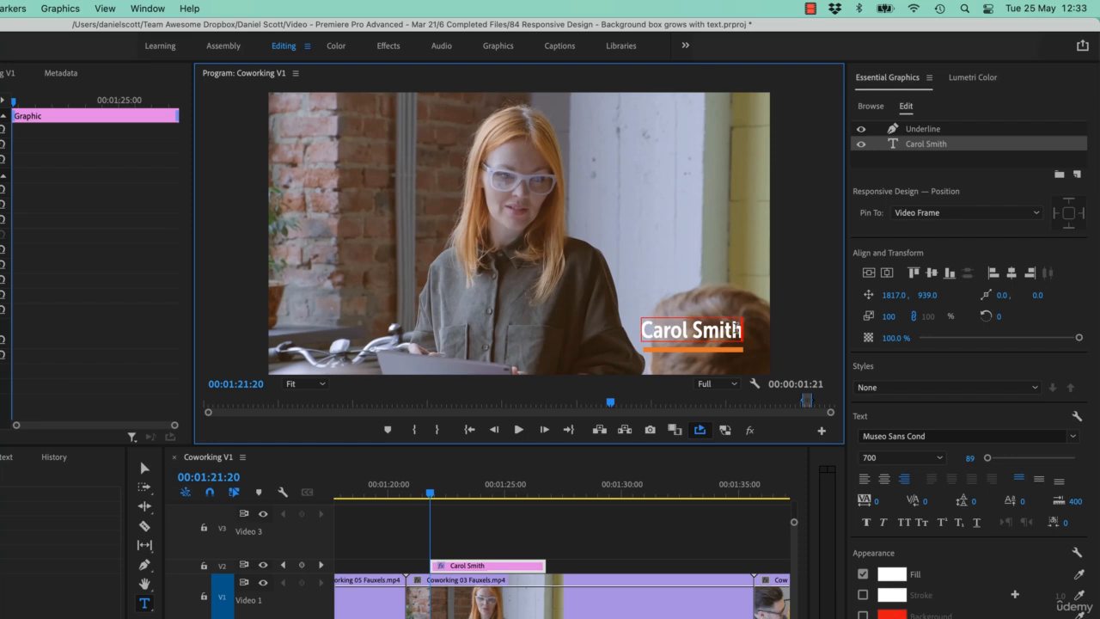
{"action": "type", "text": "-Scott"}
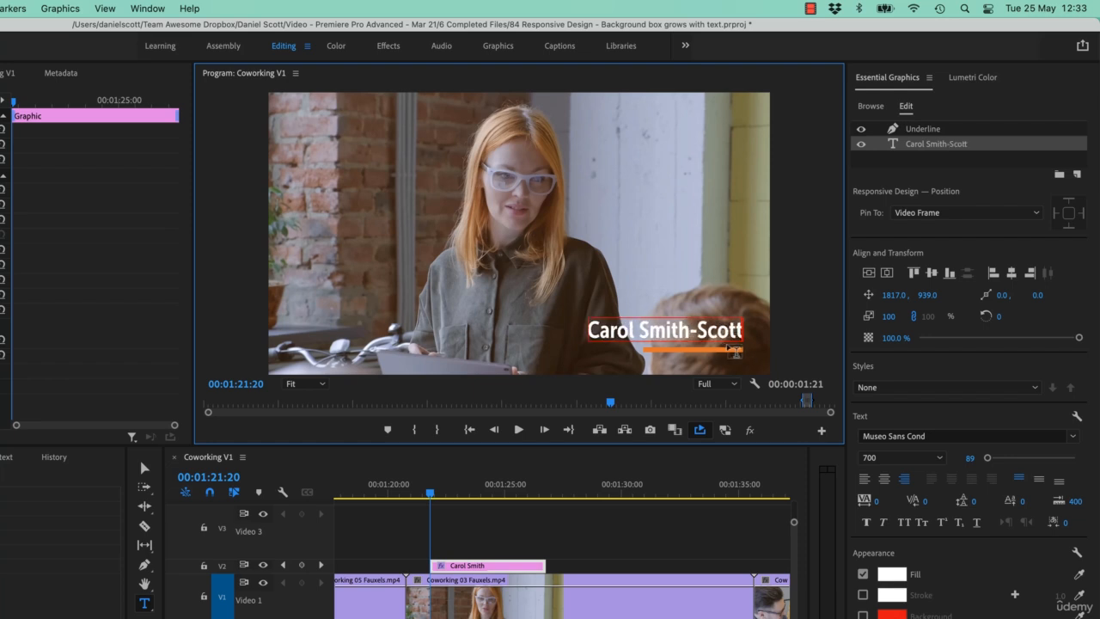
{"action": "key", "text": "super+z"}
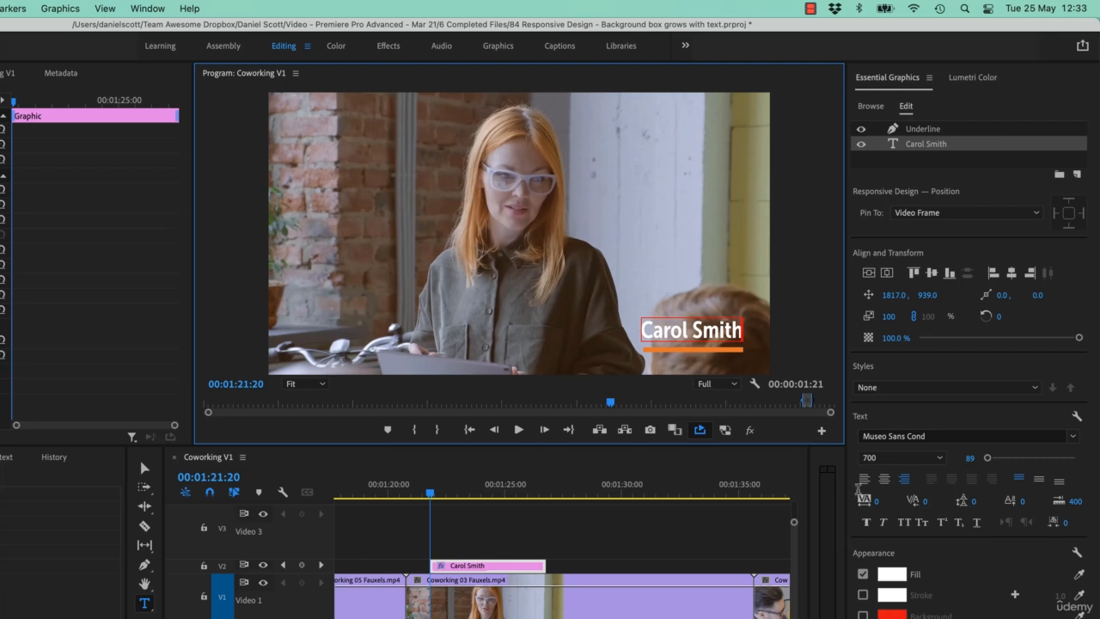
- Pin the Underline layer to the name text layer by its left and right edges
{"action": "left_click", "coordinate": [915, 129]}
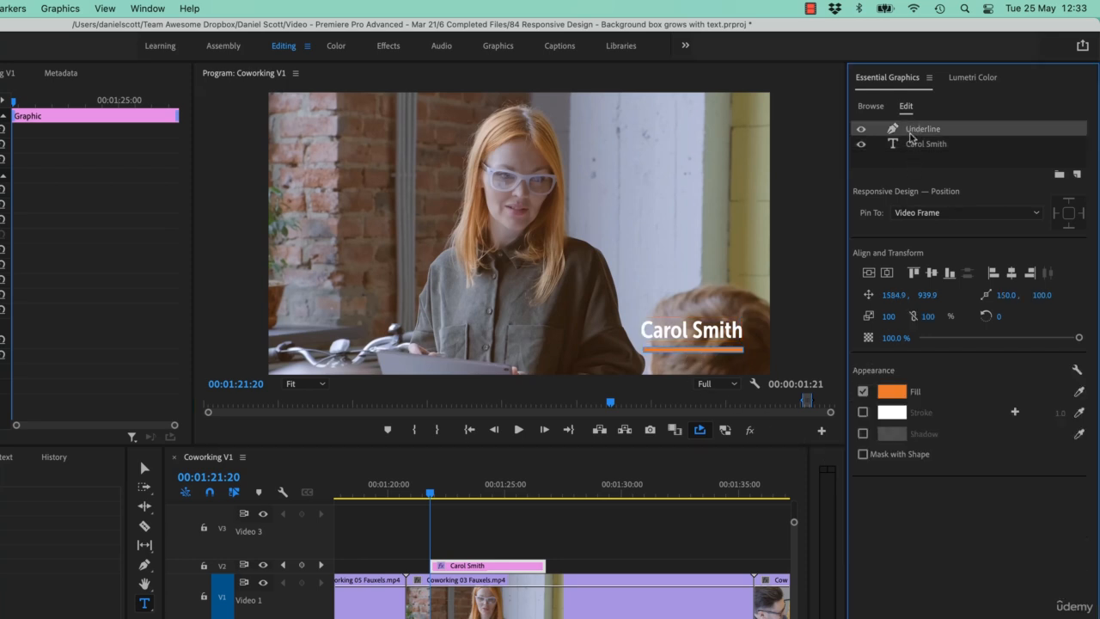
{"action": "left_click", "coordinate": [943, 213]}
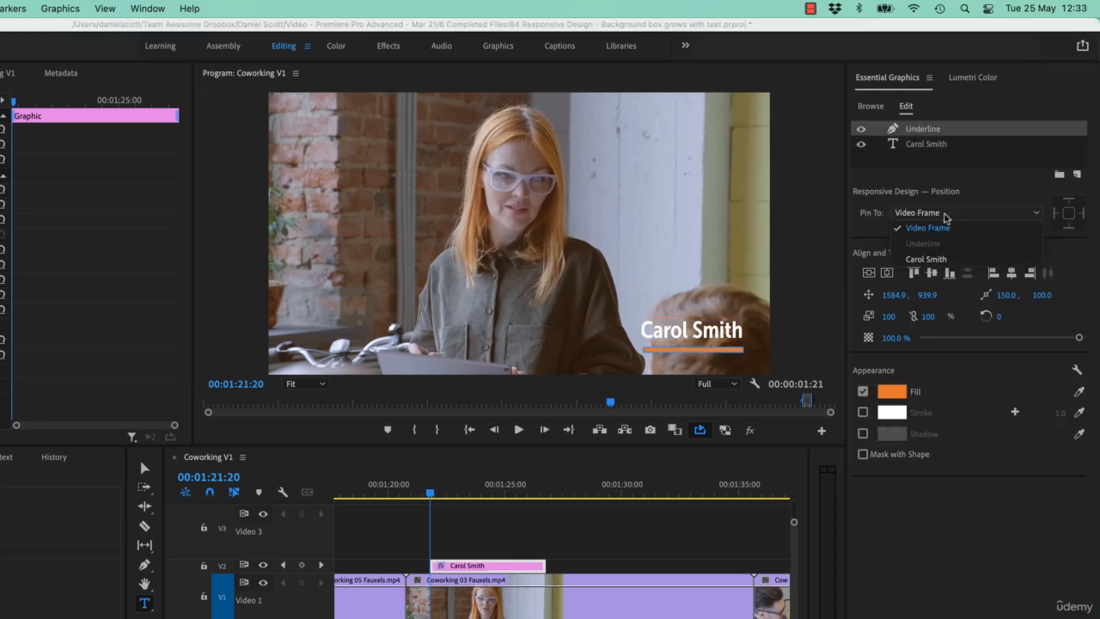
{"action": "left_click", "coordinate": [921, 260]}
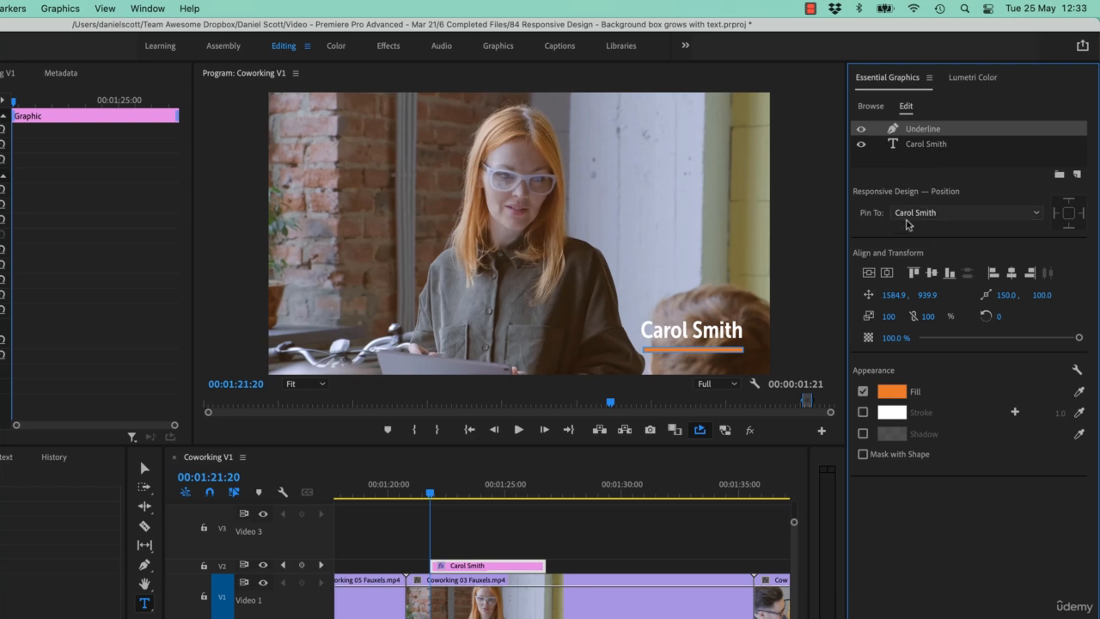
{"action": "left_click", "coordinate": [1054, 213]}
{"action": "left_click", "coordinate": [1082, 213]}
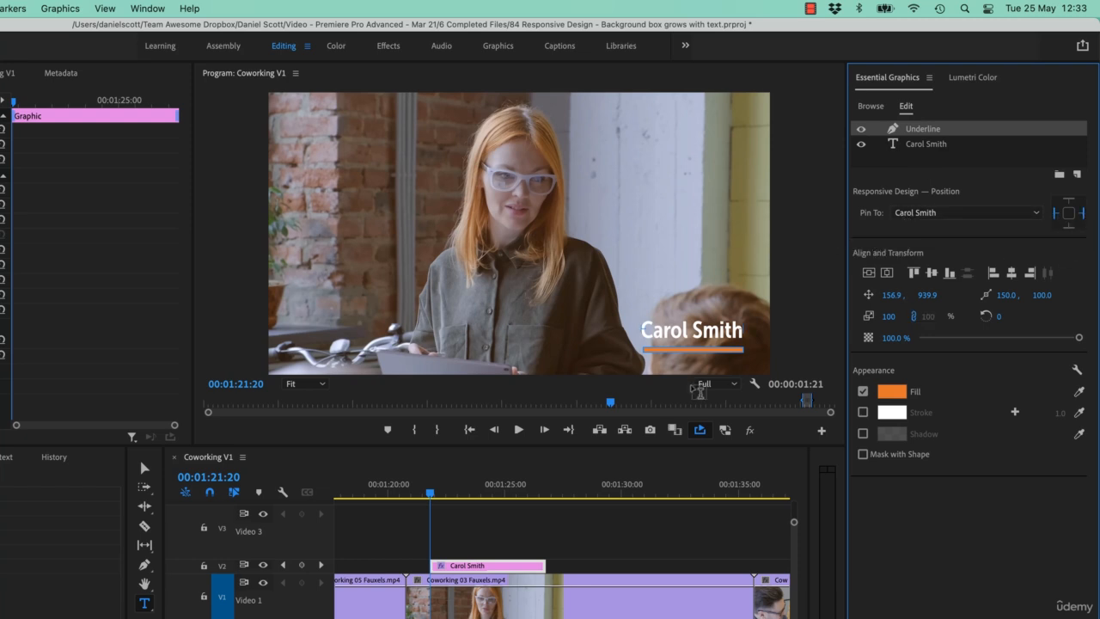
- Toggle the Underline layer's right-edge pin off and on again, and append a hyphenated second surname to the name text
{"action": "left_click", "coordinate": [1084, 214]}
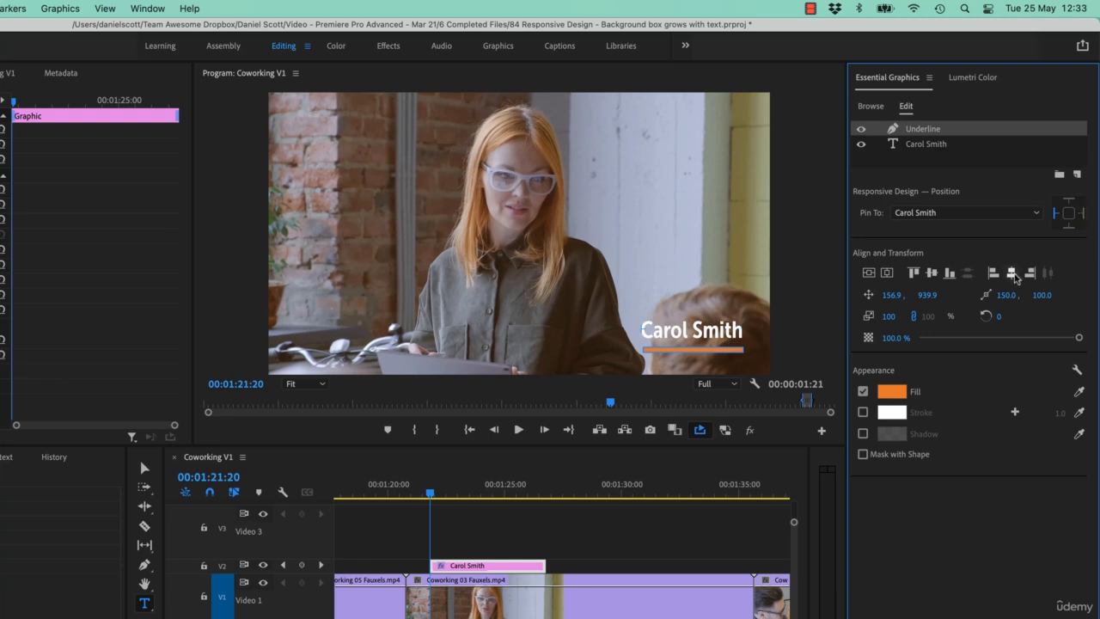
{"action": "left_click", "coordinate": [1082, 213]}
{"action": "key", "text": "minus"}
{"action": "key", "text": "c"}
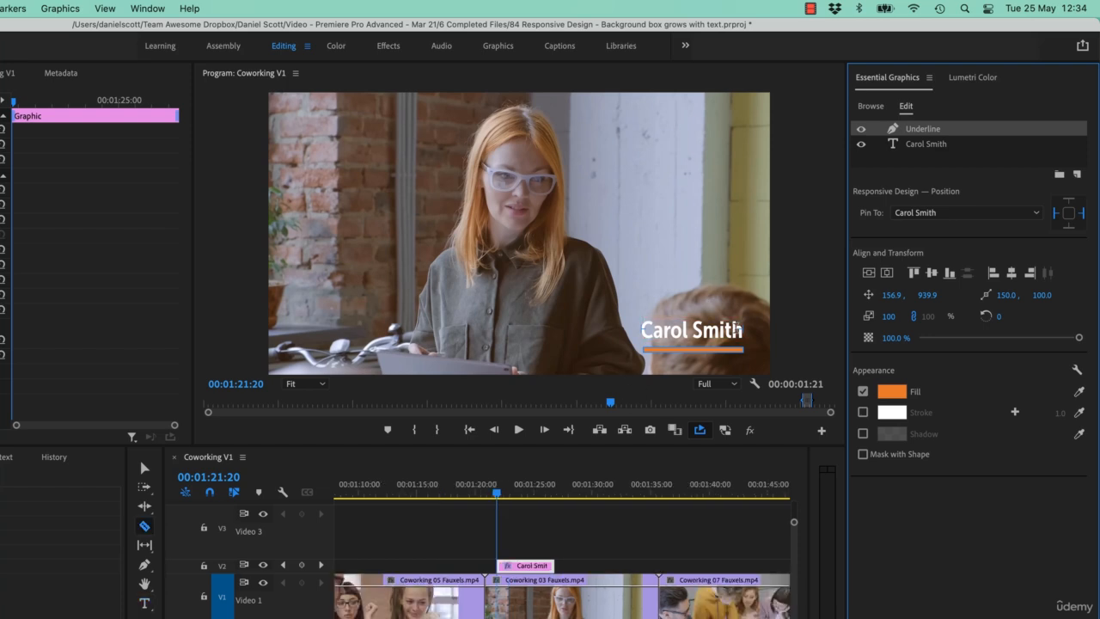
{"action": "left_click", "coordinate": [737, 332]}
{"action": "double_click", "coordinate": [737, 331]}
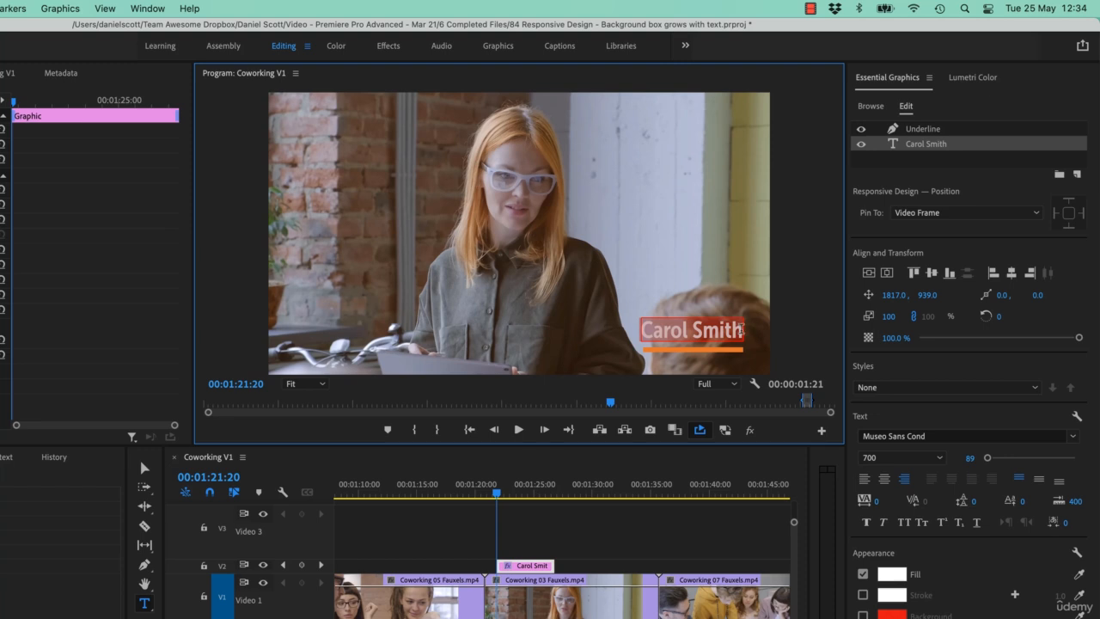
{"action": "left_click", "coordinate": [740, 329]}
{"action": "type", "text": "-Scott"}
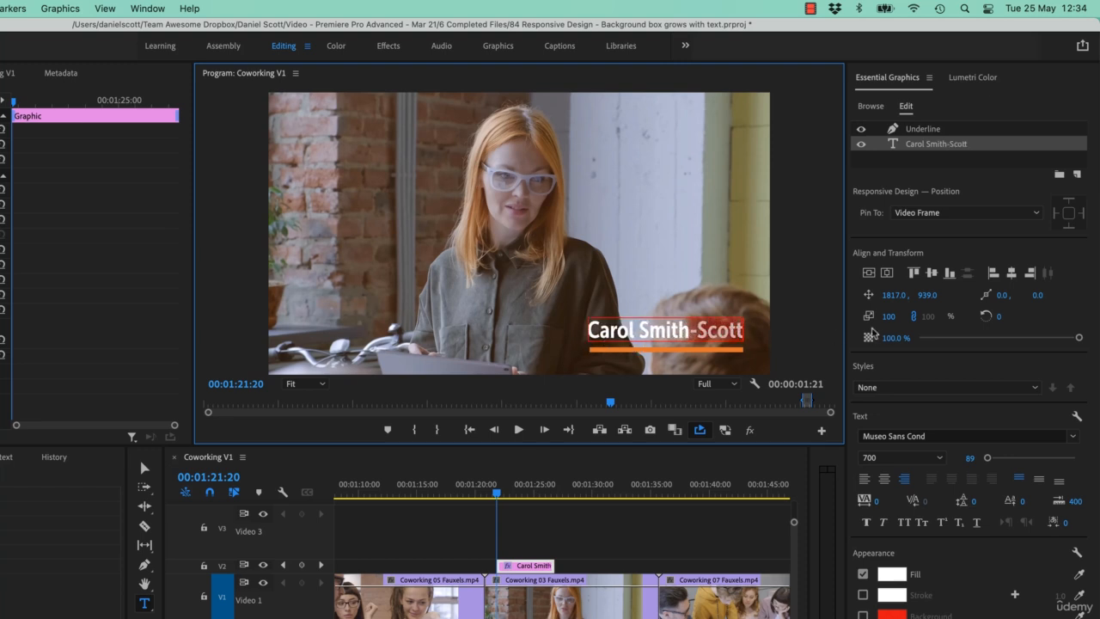
{"action": "type", "text": "olomy"}
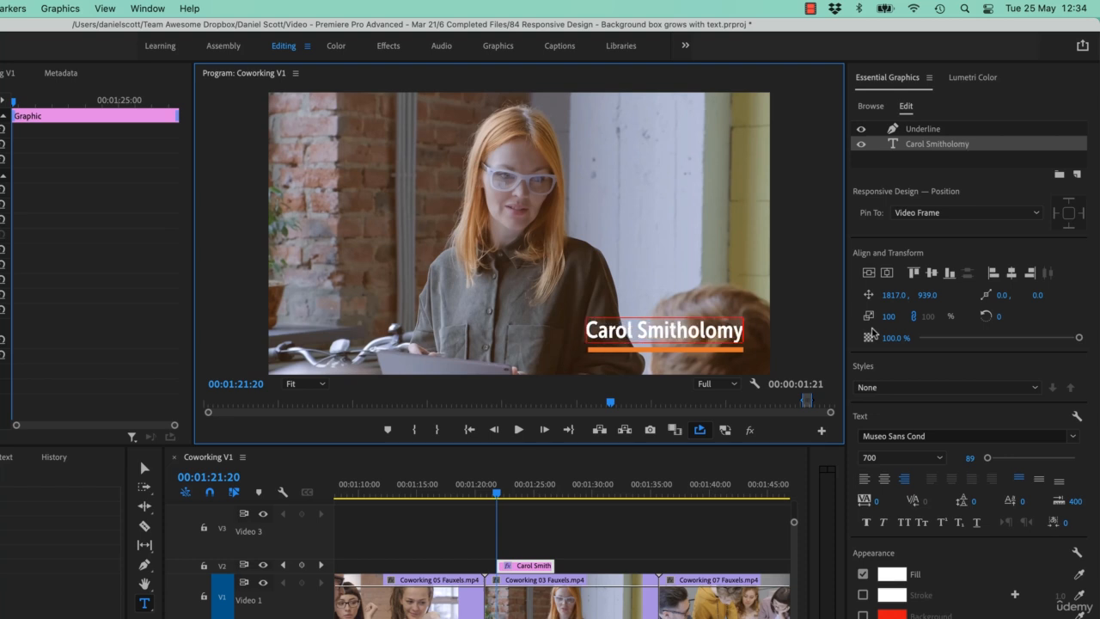
- Try different surname endings and filler characters in the name text, and undo back to the hyphenated surname
{"action": "key", "text": "BackSpace"}
{"action": "type", "text": "ue"}
{"action": "key", "text": "BackSpace"}
{"action": "key", "text": "BackSpace"}
{"action": "key", "text": "BackSpace"}
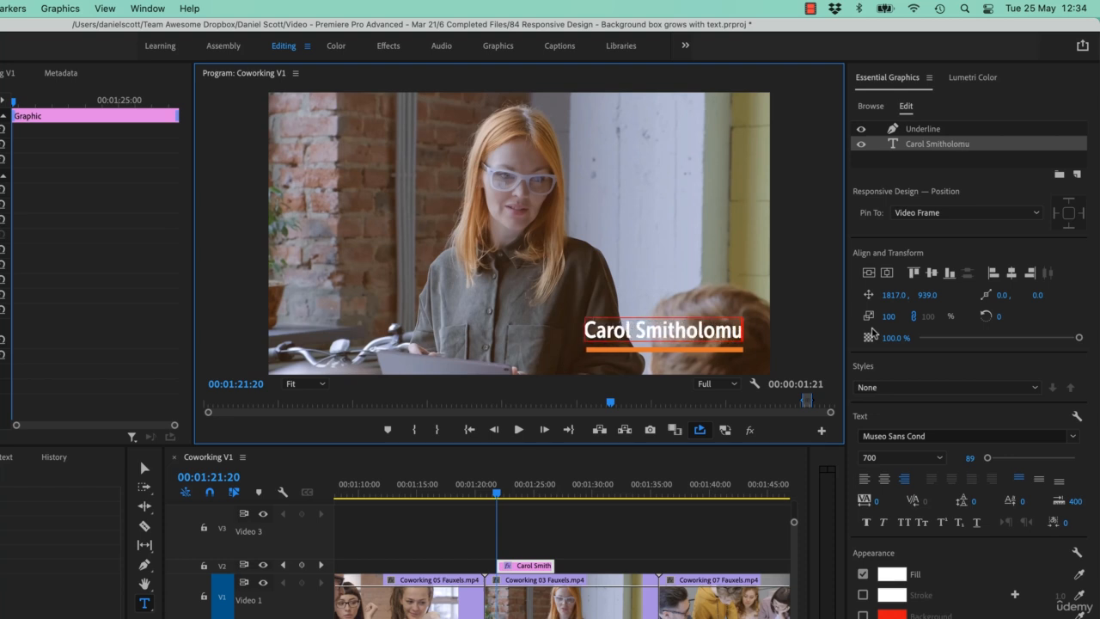
{"action": "key", "text": "BackSpace"}
{"action": "key", "text": "BackSpace"}
{"action": "key", "text": "BackSpace"}
{"action": "type", "text": "ly"}
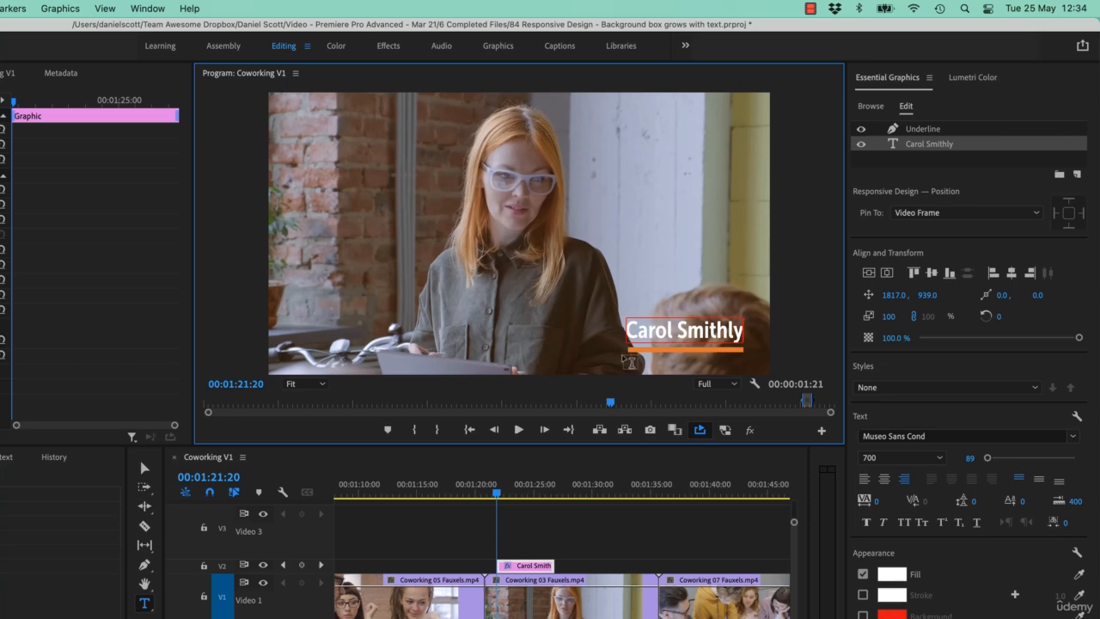
{"action": "type", "text": "asdfasdfasdf"}
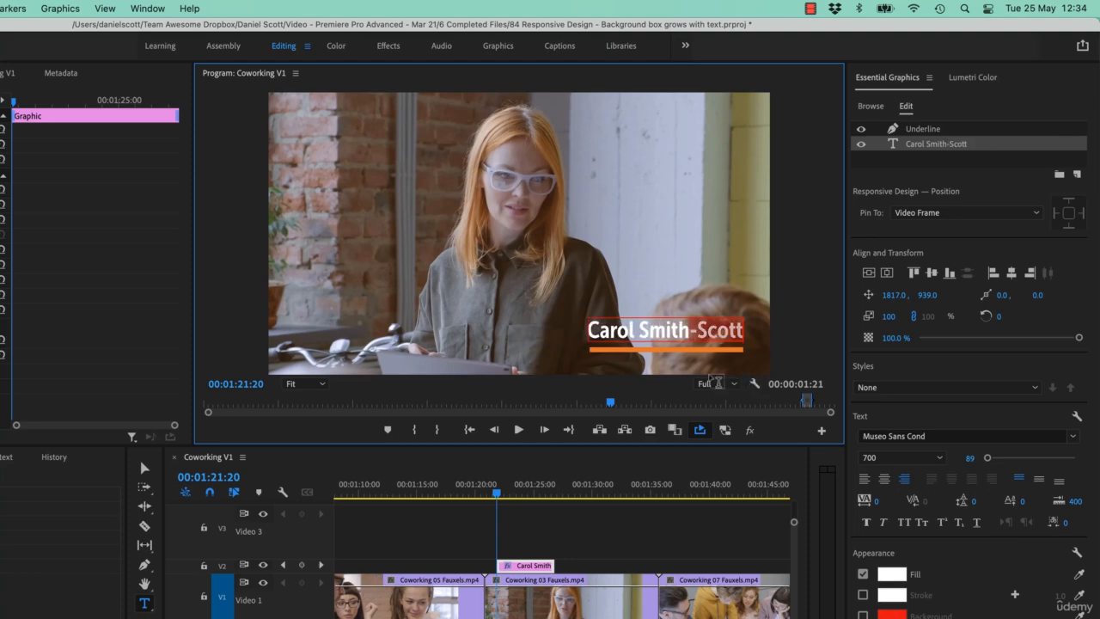
{"action": "key", "text": "super+z"}
- Add the file Logo Cowurk Outlined.ai to the graphic as a new layer
{"action": "left_click", "coordinate": [1077, 174]}
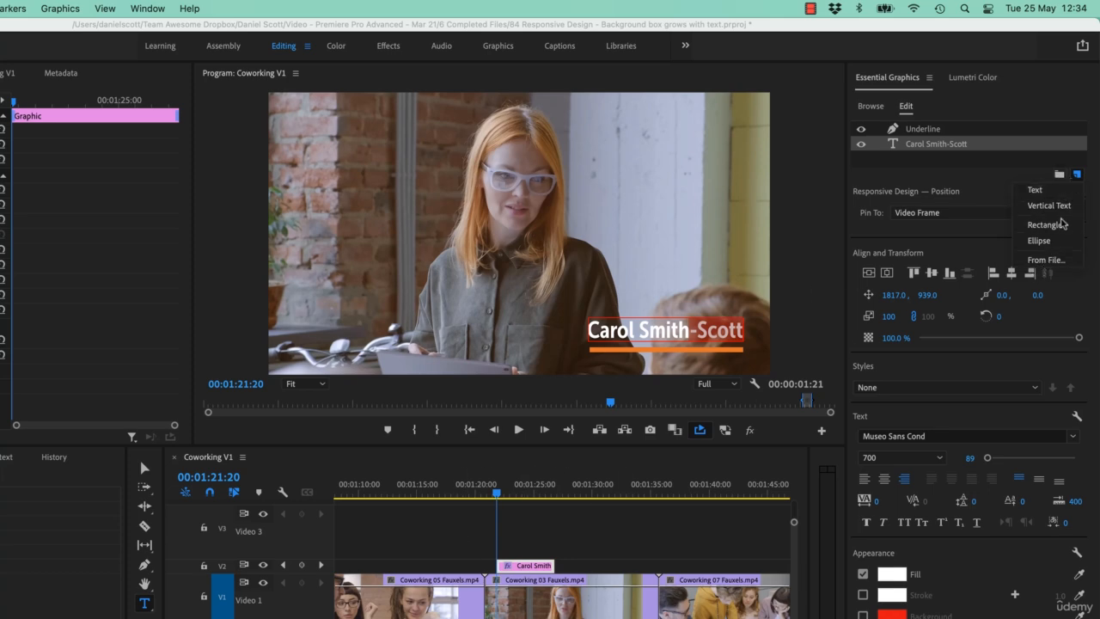
{"action": "left_click", "coordinate": [1058, 260]}
{"action": "left_click", "coordinate": [341, 220]}
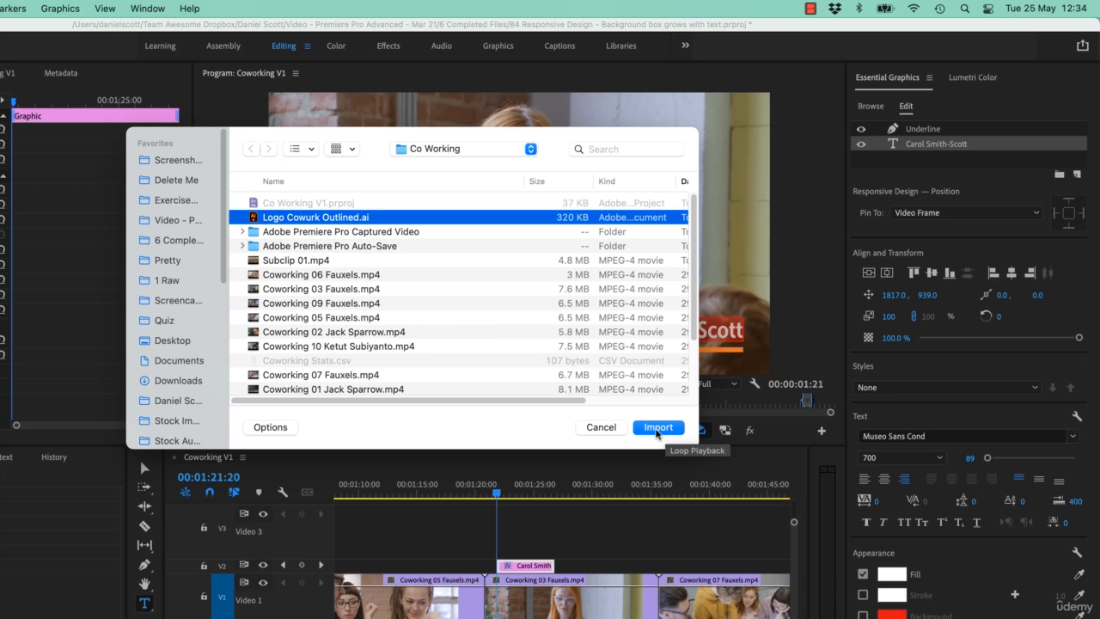
{"action": "left_click", "coordinate": [655, 427]}
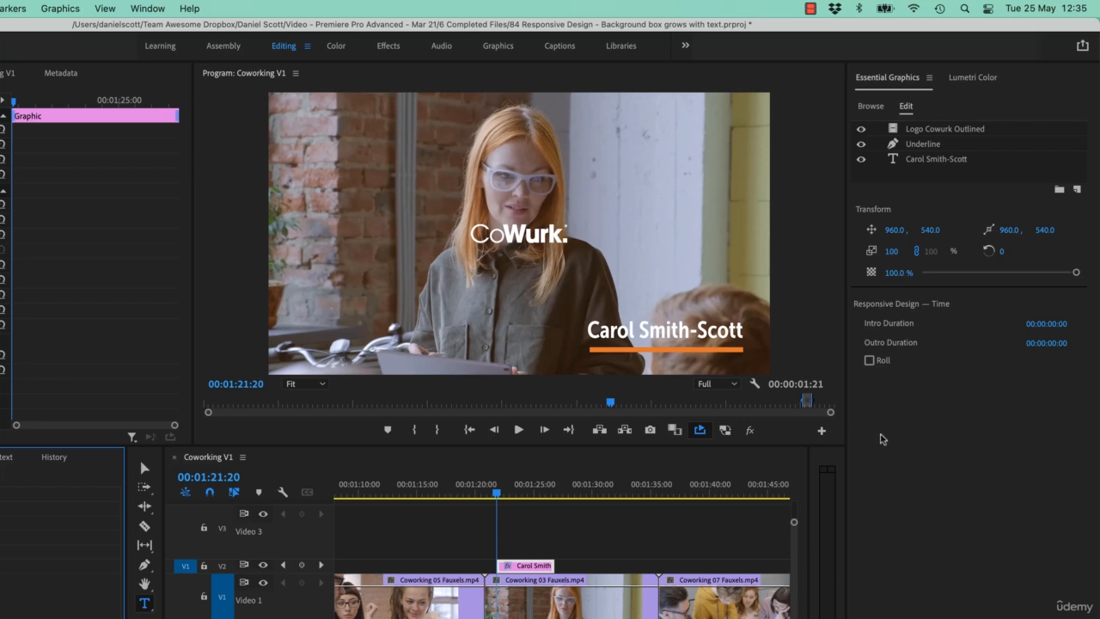
- Scale the logo layer to 42, position it beneath the underline at 1308.0, 1026.0, and lower its opacity to 49.1 %
{"action": "left_click", "coordinate": [939, 130]}
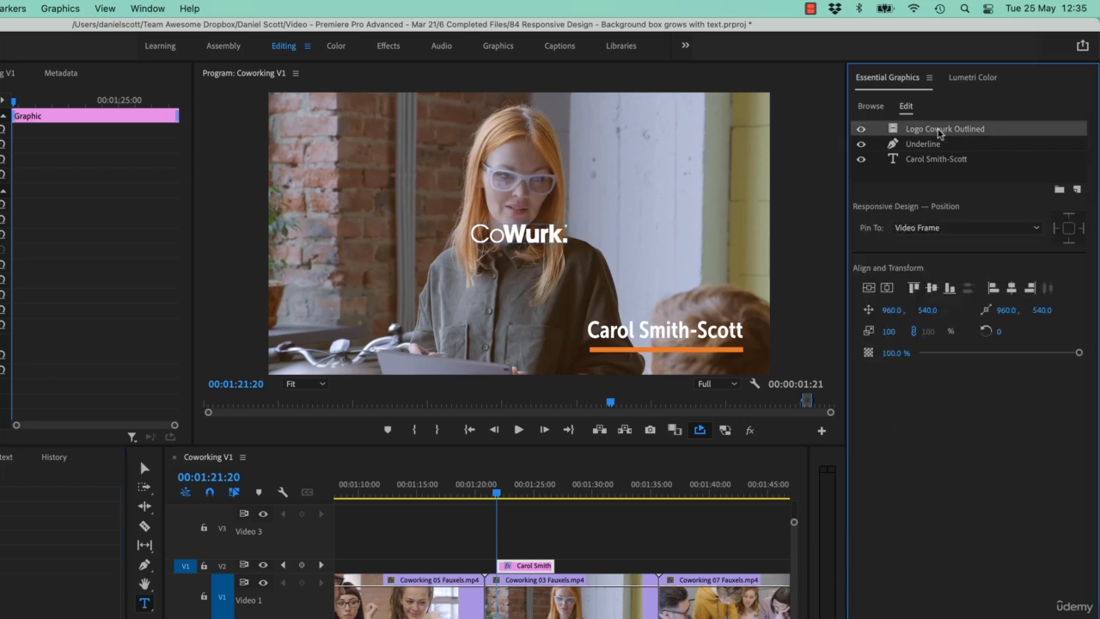
{"action": "left_click", "coordinate": [891, 332]}
{"action": "type", "text": "67"}
{"action": "key", "text": "Return"}
{"action": "left_click_drag", "start_coordinate": [887, 332], "coordinate": [966, 312]}
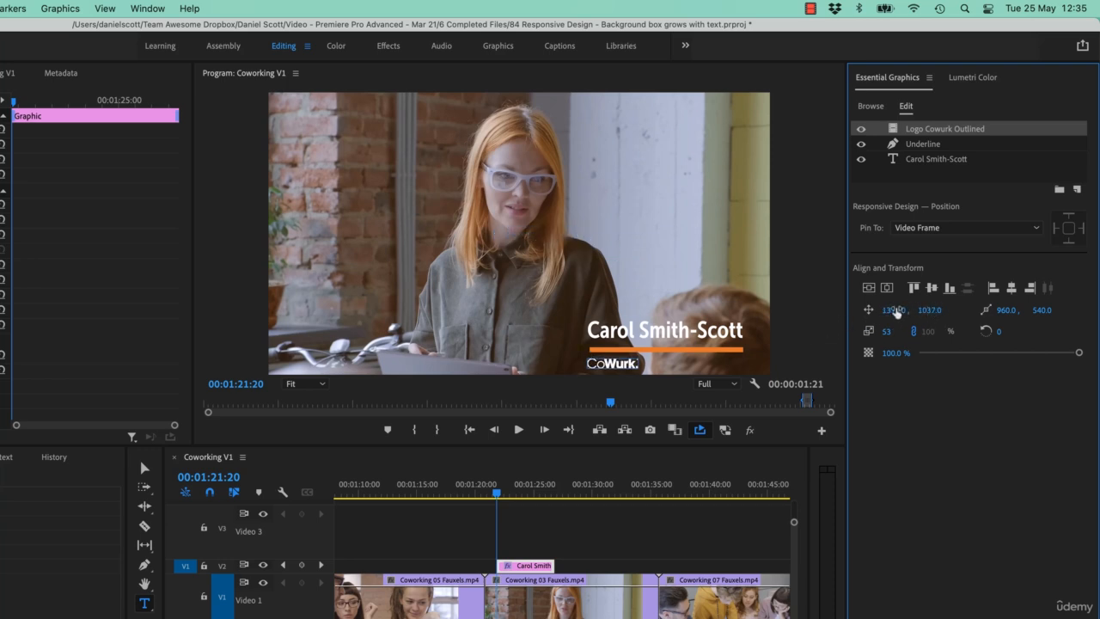
{"action": "left_click_drag", "start_coordinate": [893, 311], "coordinate": [926, 310]}
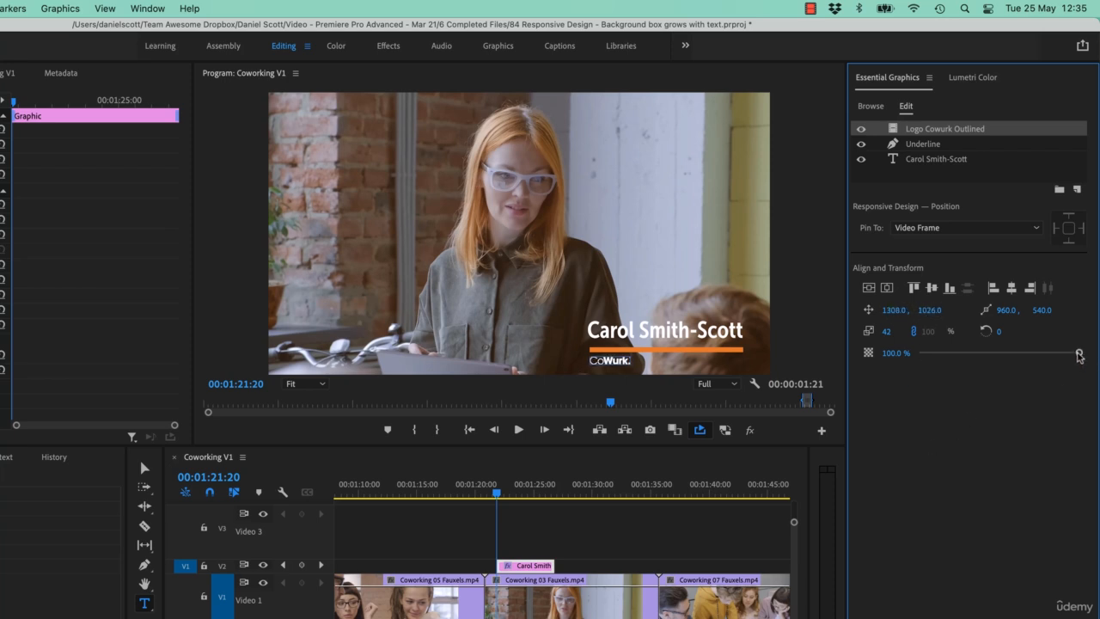
{"action": "left_click_drag", "start_coordinate": [1080, 353], "coordinate": [982, 409]}
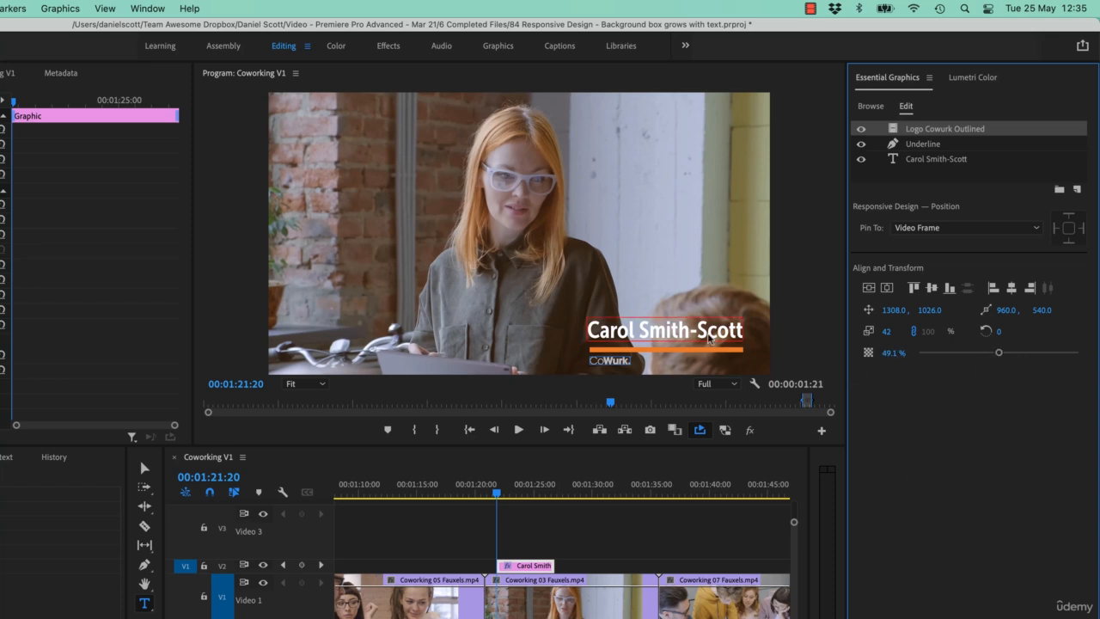
- Try inserting filler characters into the surname with the logo unpinned, and remove them again
{"action": "left_click", "coordinate": [705, 335]}
{"action": "type", "text": "sdfasdf"}
{"action": "key", "text": "BackSpace"}
{"action": "key", "text": "BackSpace"}
{"action": "key", "text": "BackSpace"}
{"action": "key", "text": "BackSpace"}
{"action": "key", "text": "BackSpace"}
{"action": "key", "text": "BackSpace"}
{"action": "key", "text": "BackSpace"}
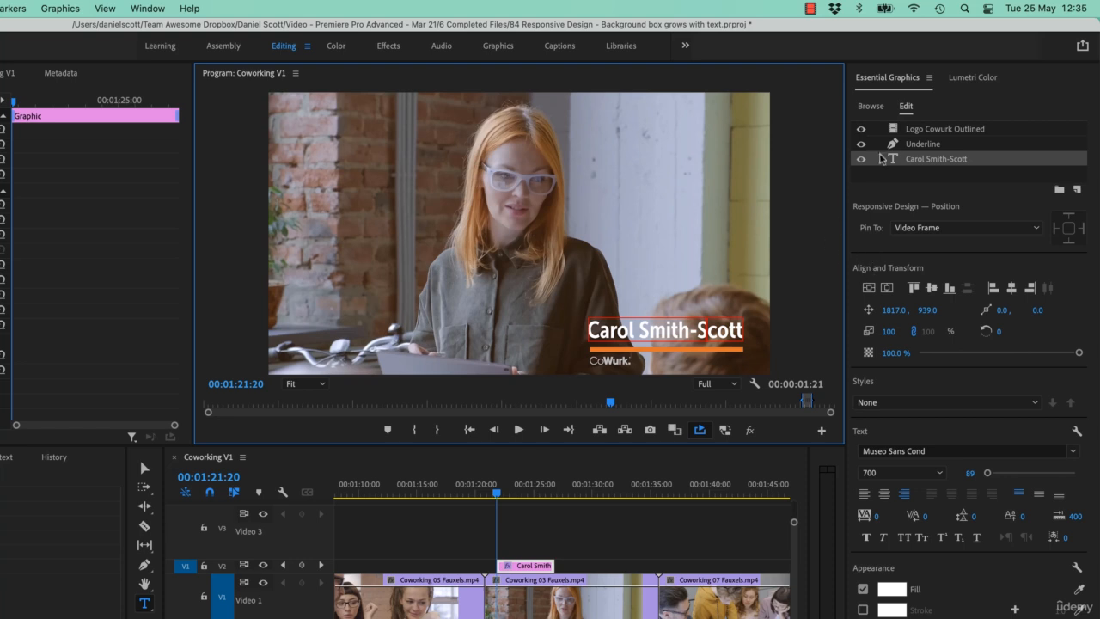
- Pin the Logo Cowurk Outlined layer to the name text layer by its left edge
{"action": "left_click", "coordinate": [937, 129]}
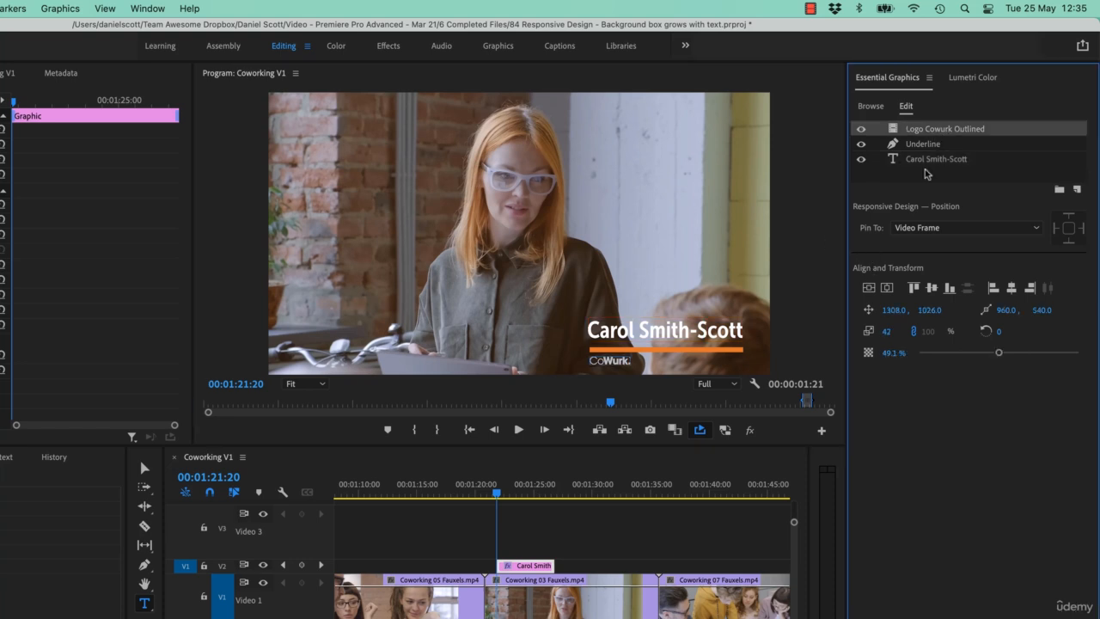
{"action": "left_click", "coordinate": [938, 228]}
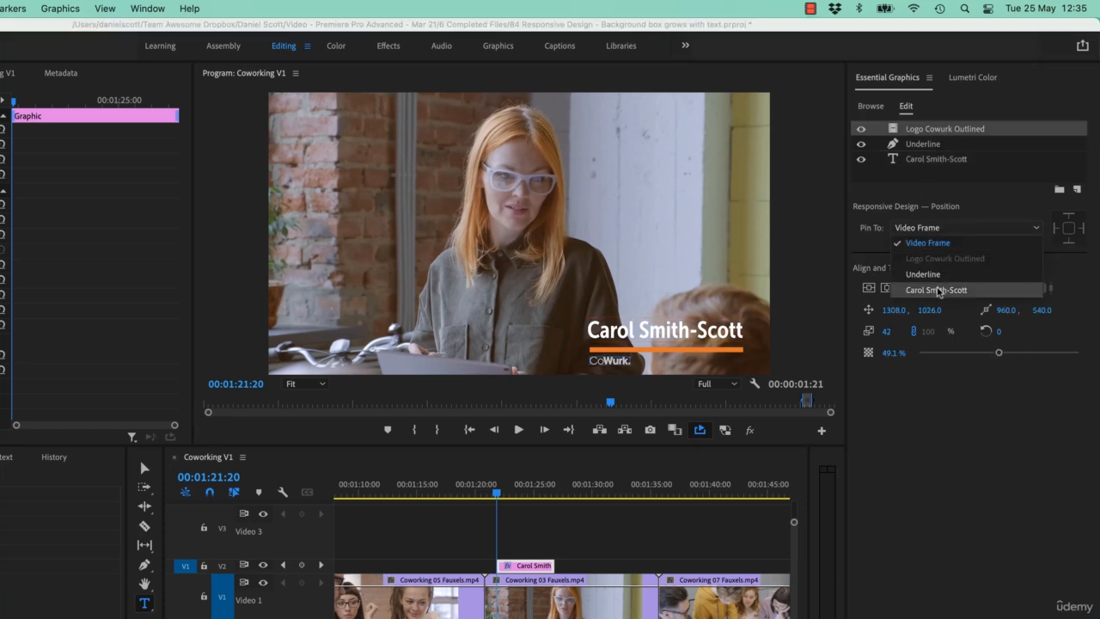
{"action": "left_click", "coordinate": [928, 290]}
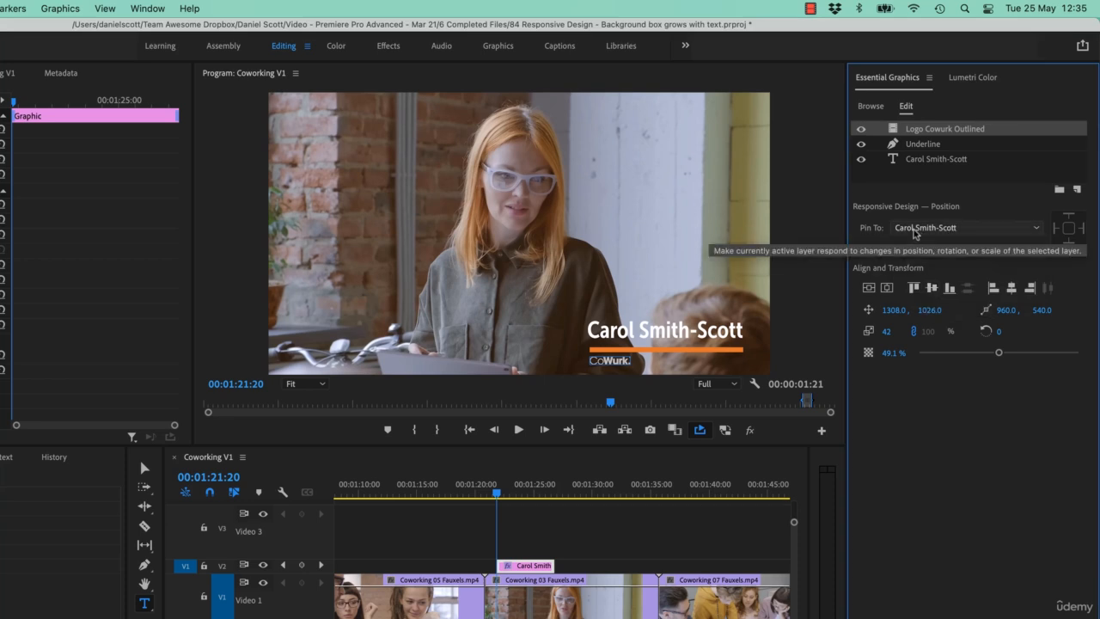
{"action": "left_click", "coordinate": [1056, 227]}
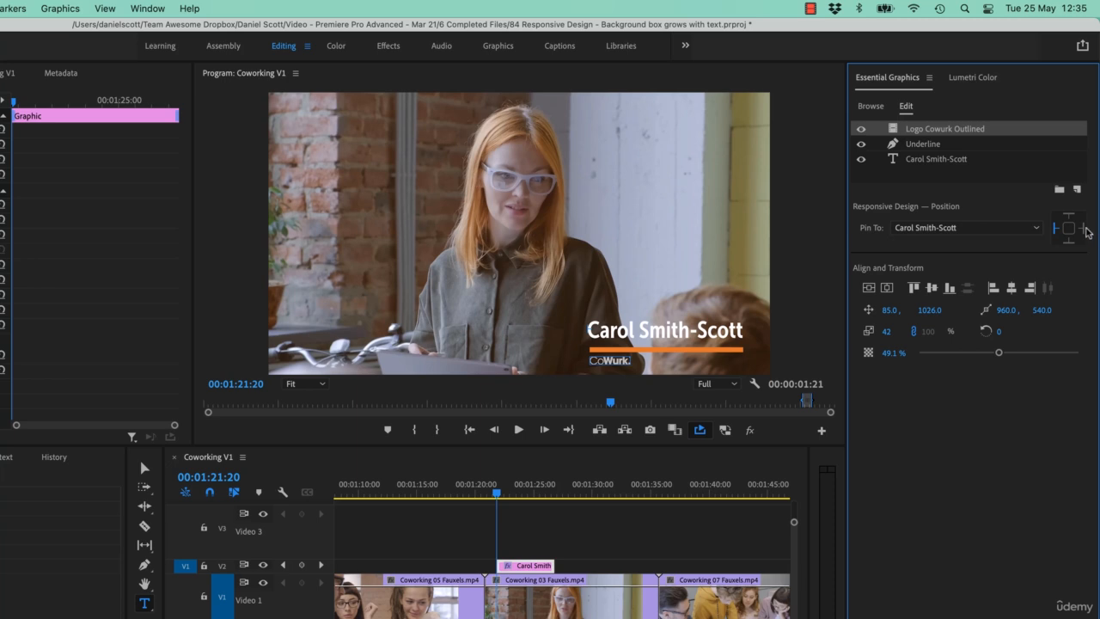
- Try pinning the logo's right edge too and lengthening the name with filler characters, and undo both changes
{"action": "left_click", "coordinate": [1083, 227]}
{"action": "left_click", "coordinate": [666, 330]}
{"action": "type", "text": "assdfgasdf"}
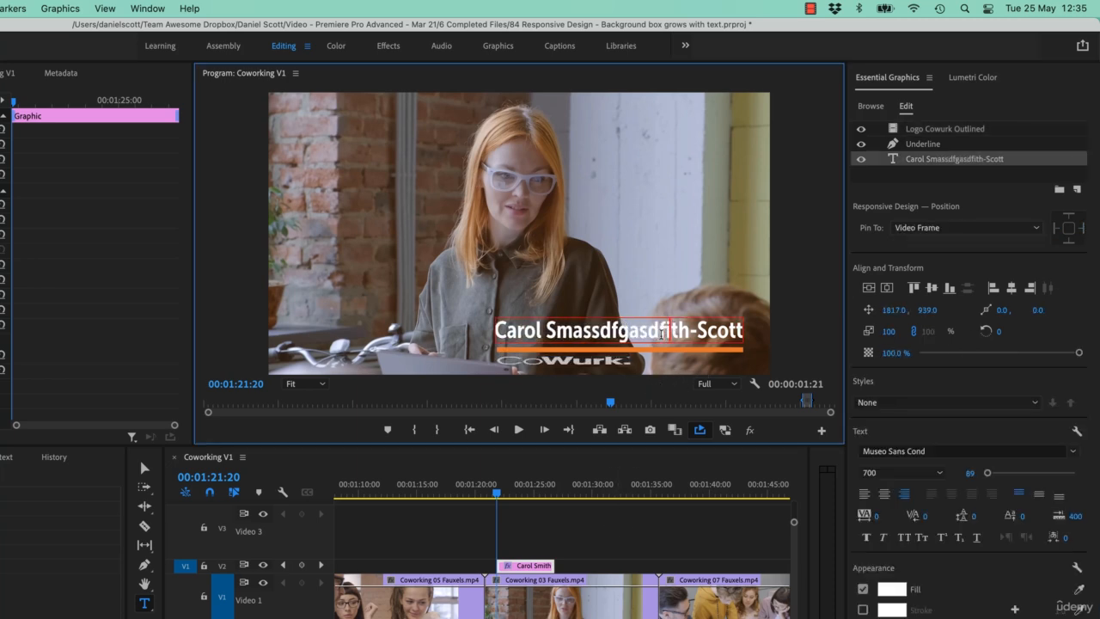
{"action": "key", "text": "super+z"}
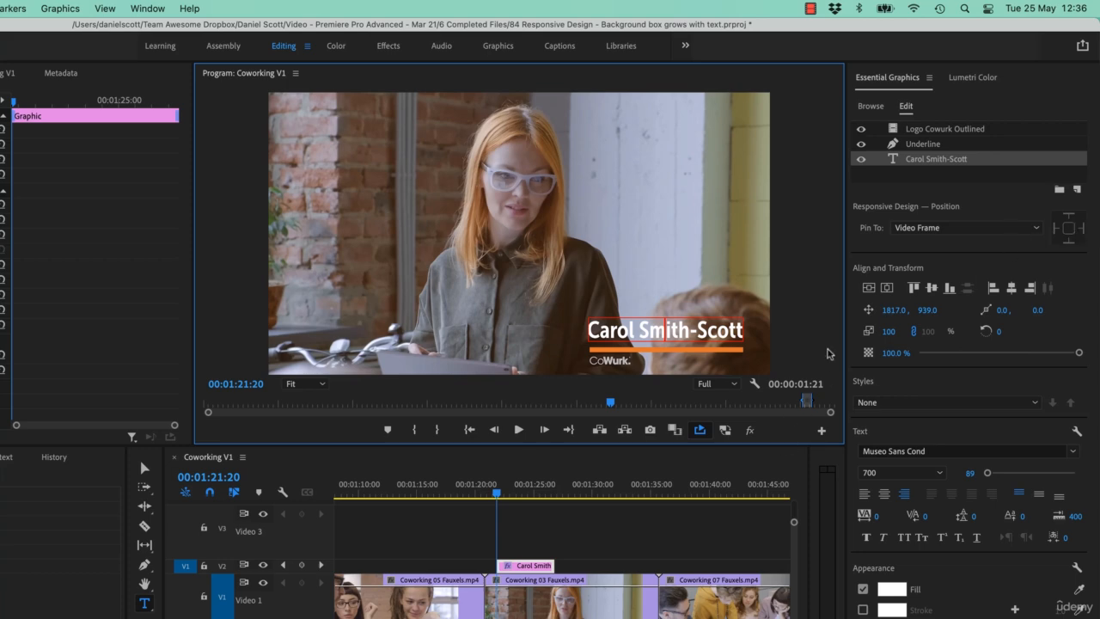
{"action": "left_click", "coordinate": [955, 129]}
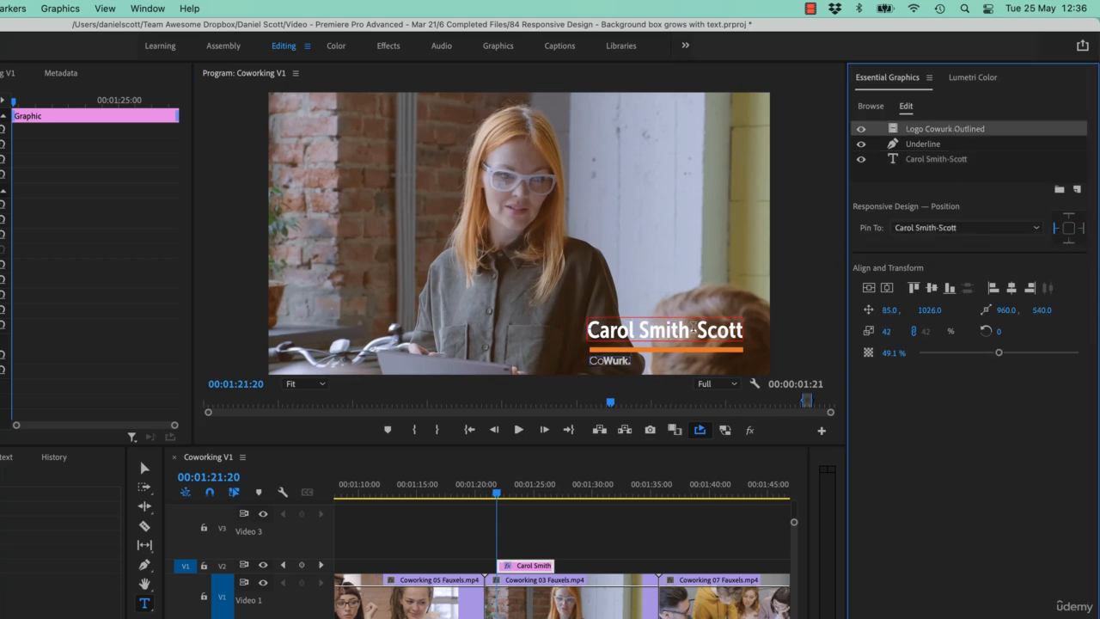
- Delete the hyphenated second surname from the name text, and test the pinned logo by adding and removing filler characters
{"action": "double_click", "coordinate": [693, 329]}
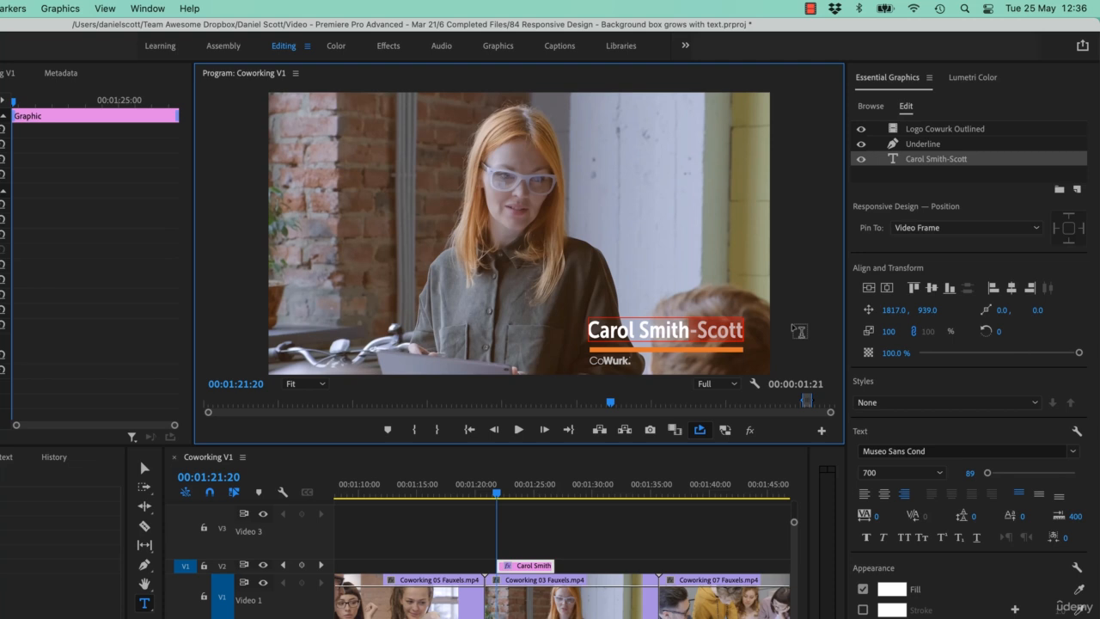
{"action": "key", "text": "BackSpace"}
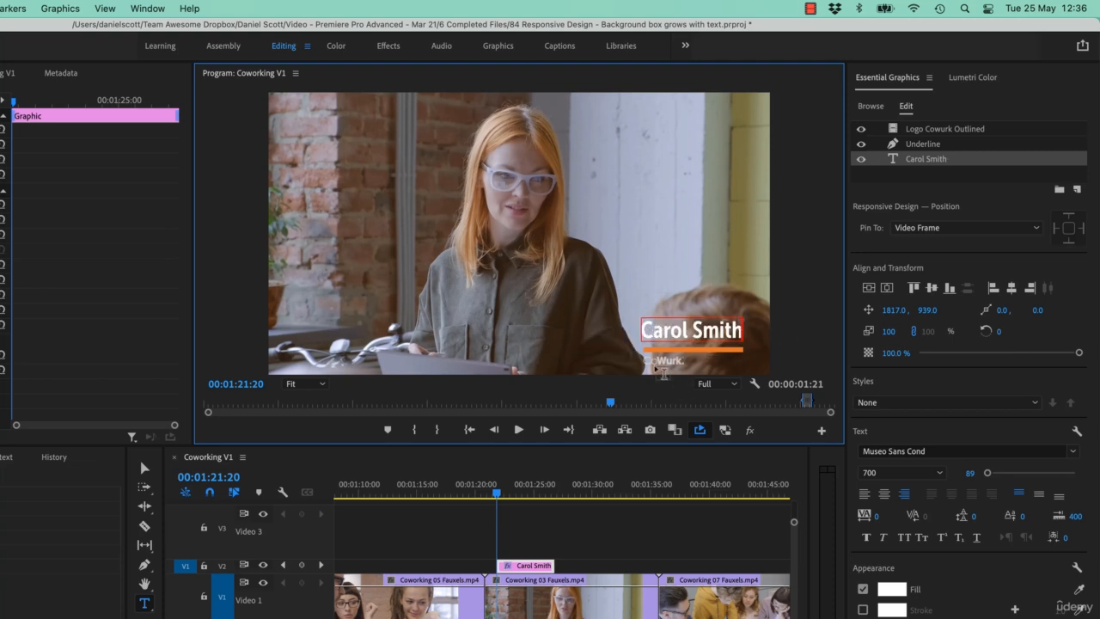
{"action": "type", "text": "dafsdfasdfasdfasd"}
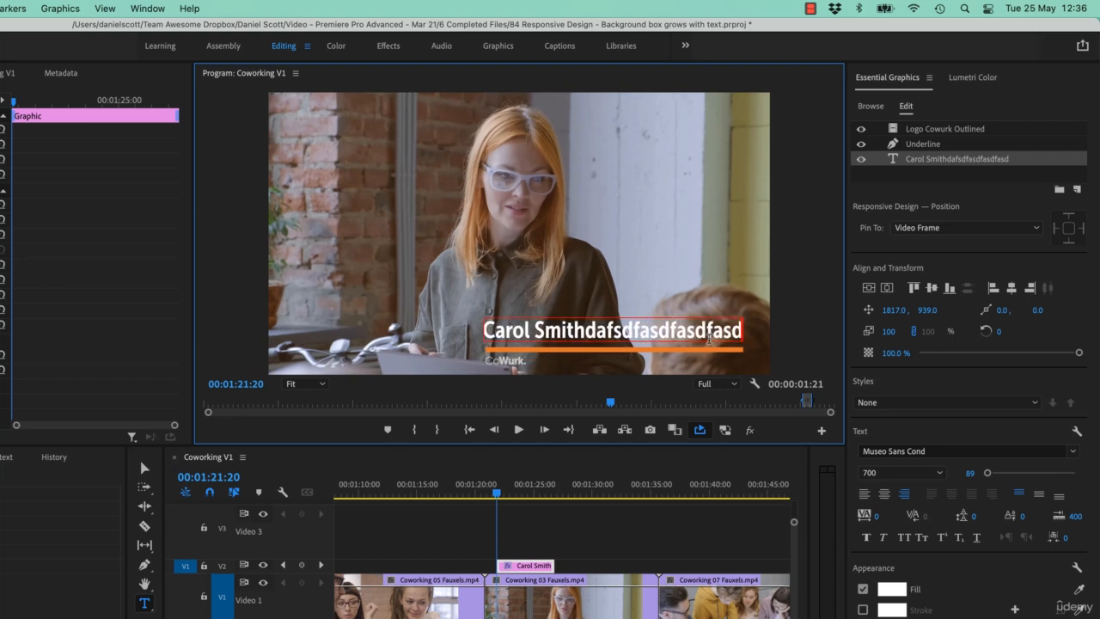
{"action": "key", "text": "super+z"}
{"action": "key", "text": "BackSpace"}
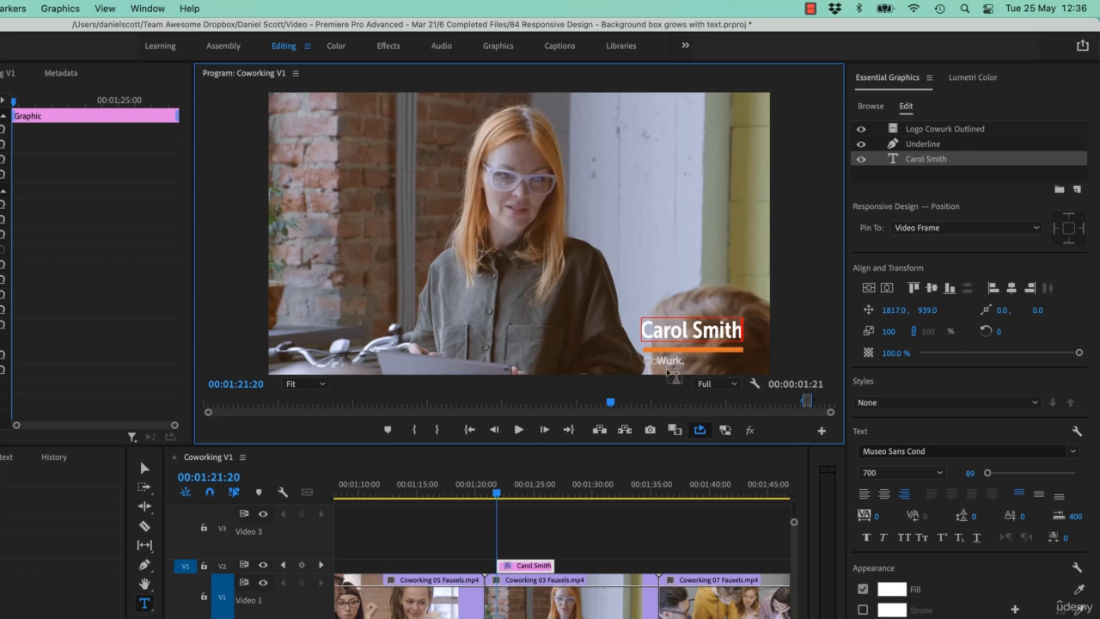
- Try moving the logo and the underline up individually, with the underline's vertical position at 900.9, and undo the moves
{"action": "left_click", "coordinate": [943, 131]}
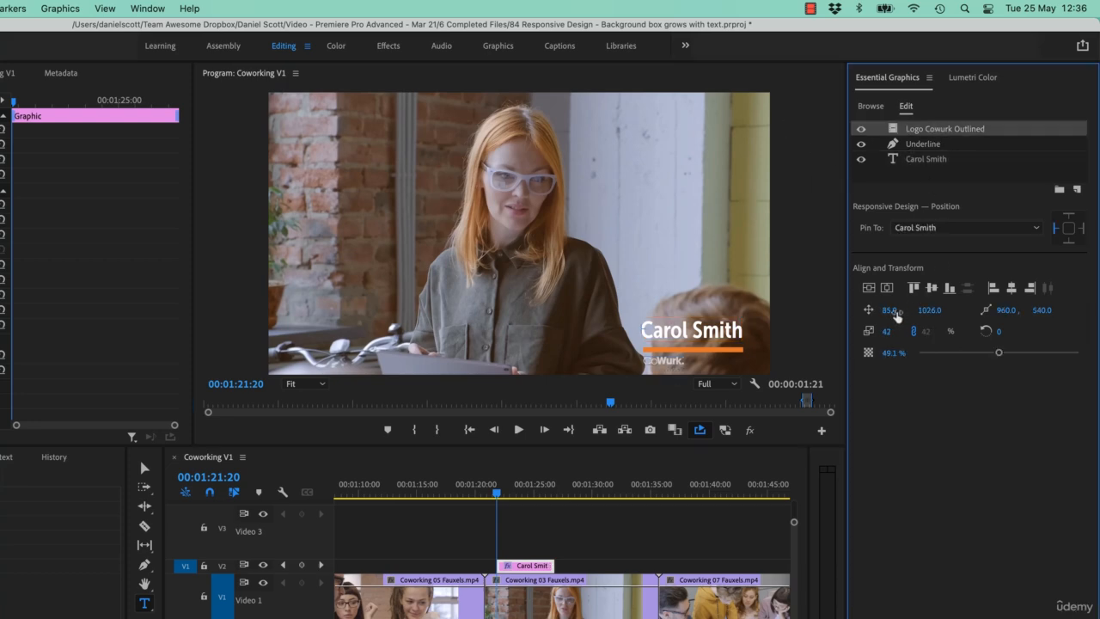
{"action": "mouse_move", "coordinate": [896, 313]}
{"action": "left_mouse_down"}
{"action": "mouse_move", "coordinate": [938, 310]}
{"action": "mouse_move", "coordinate": [909, 311]}
{"action": "left_mouse_up"}
{"action": "left_click", "coordinate": [924, 147]}
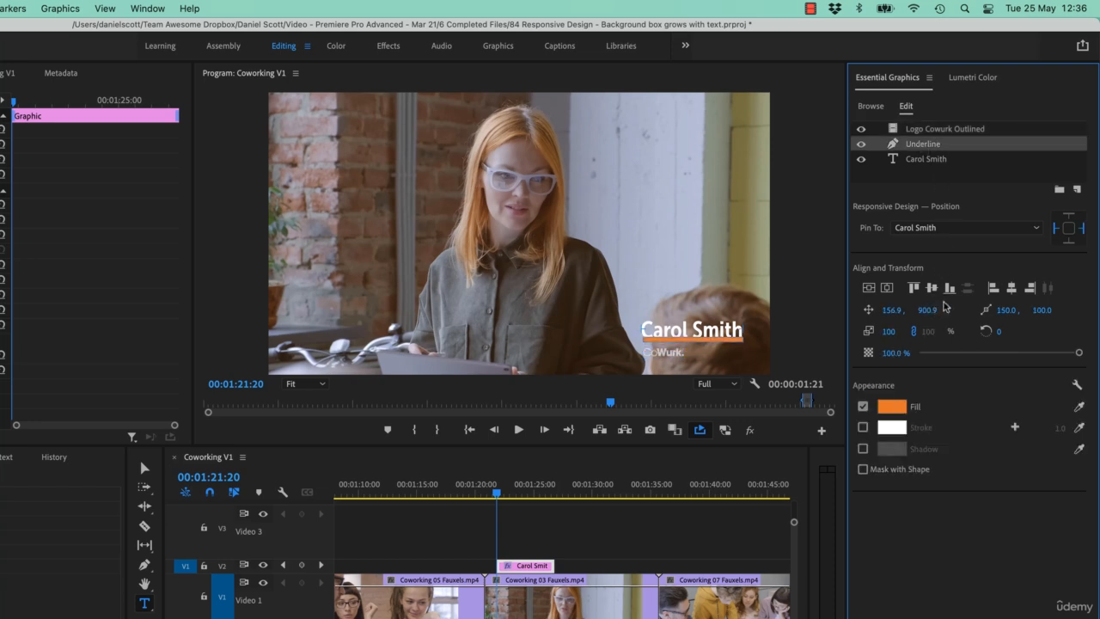
{"action": "key", "text": "super+z"}
{"action": "key", "text": "super+z"}
{"action": "key", "text": "super+z"}
{"action": "key", "text": "super+z"}
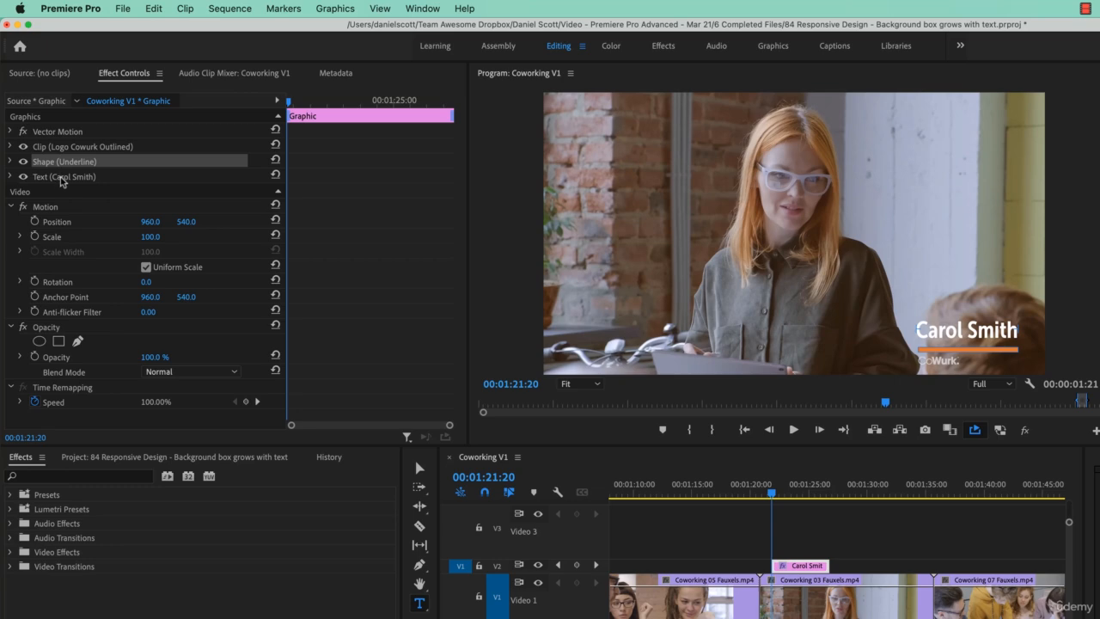
- Move the whole graphic up by setting its Vector Motion vertical position to 493.0
{"action": "left_click", "coordinate": [61, 177]}
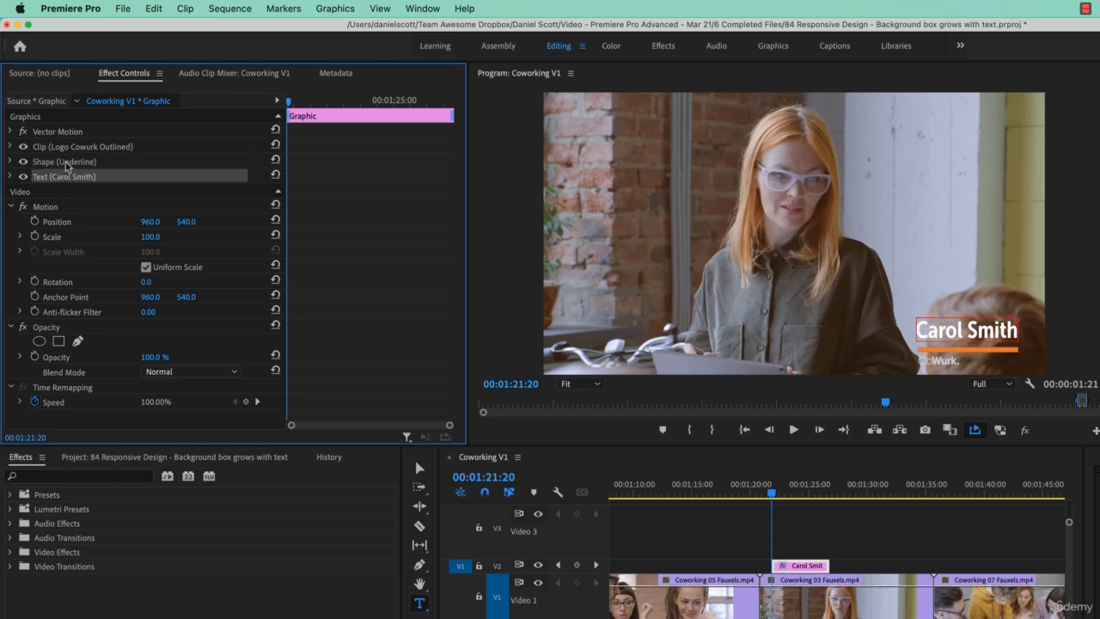
{"action": "left_click", "coordinate": [66, 163]}
{"action": "left_click", "coordinate": [69, 148]}
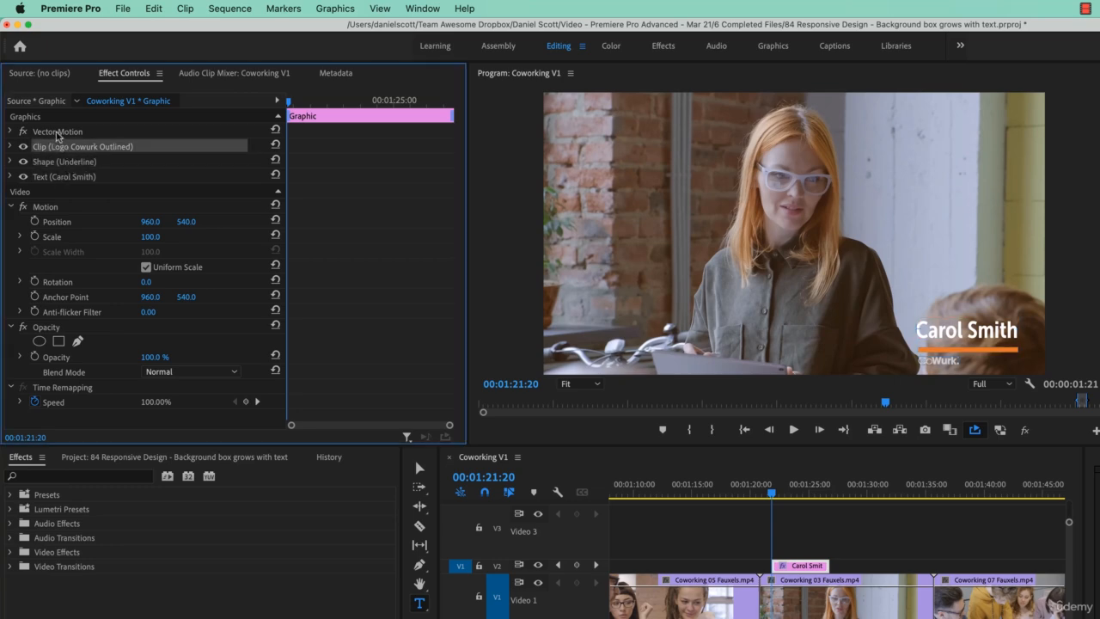
{"action": "left_click", "coordinate": [56, 131]}
{"action": "left_click", "coordinate": [11, 132]}
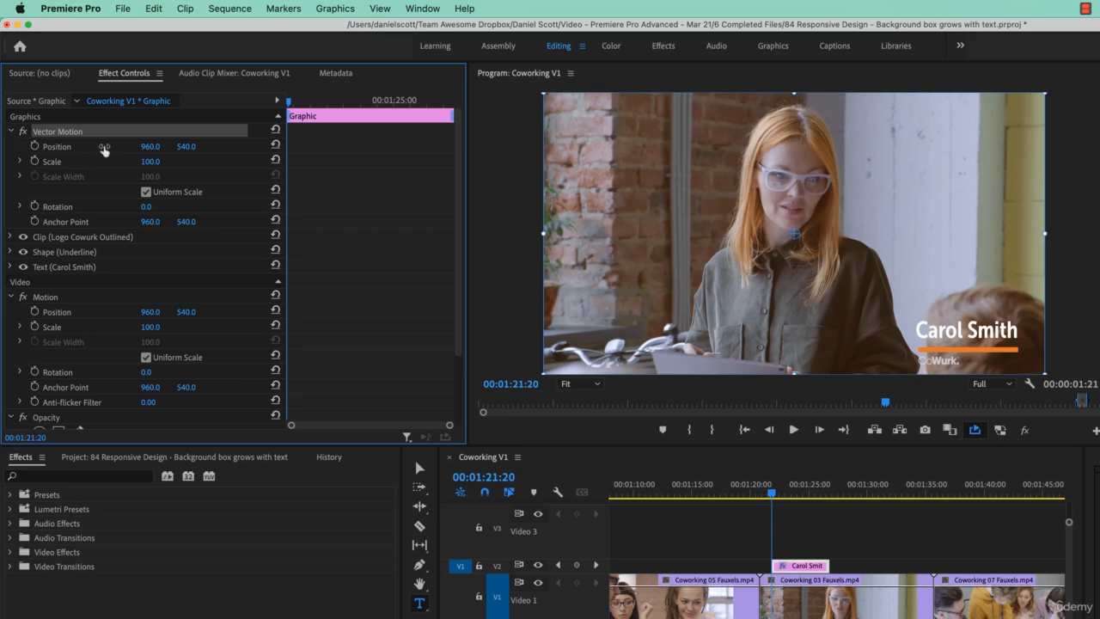
{"action": "left_click_drag", "start_coordinate": [186, 147], "coordinate": [170, 195]}
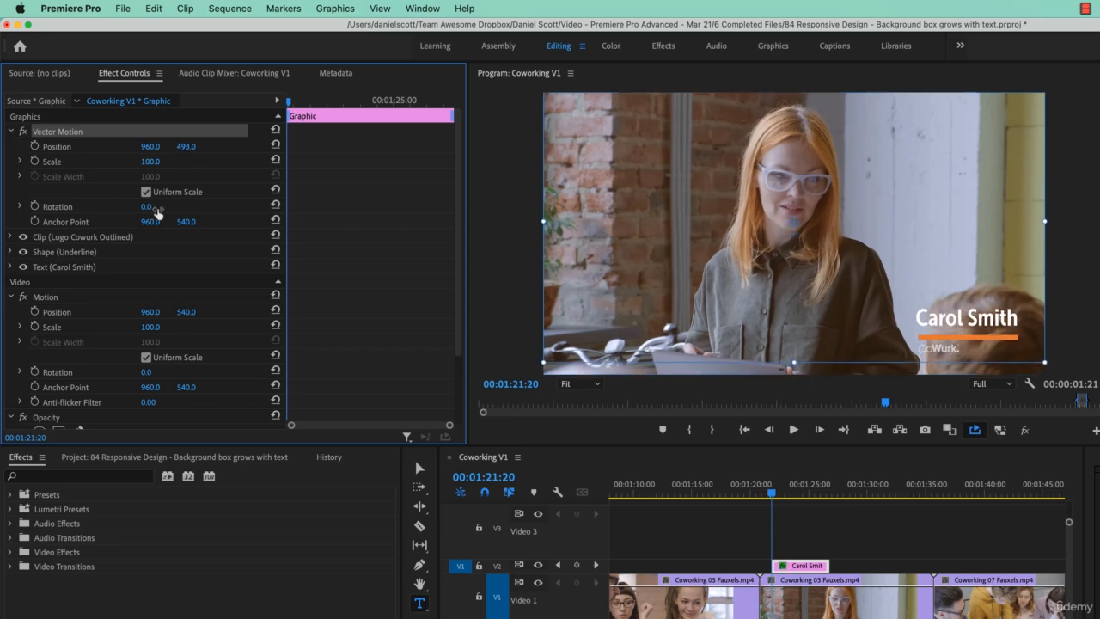
- Undo the Vector Motion move and shift the whole graphic up by setting its Motion vertical position to 486.0
{"action": "key", "text": "super+z"}
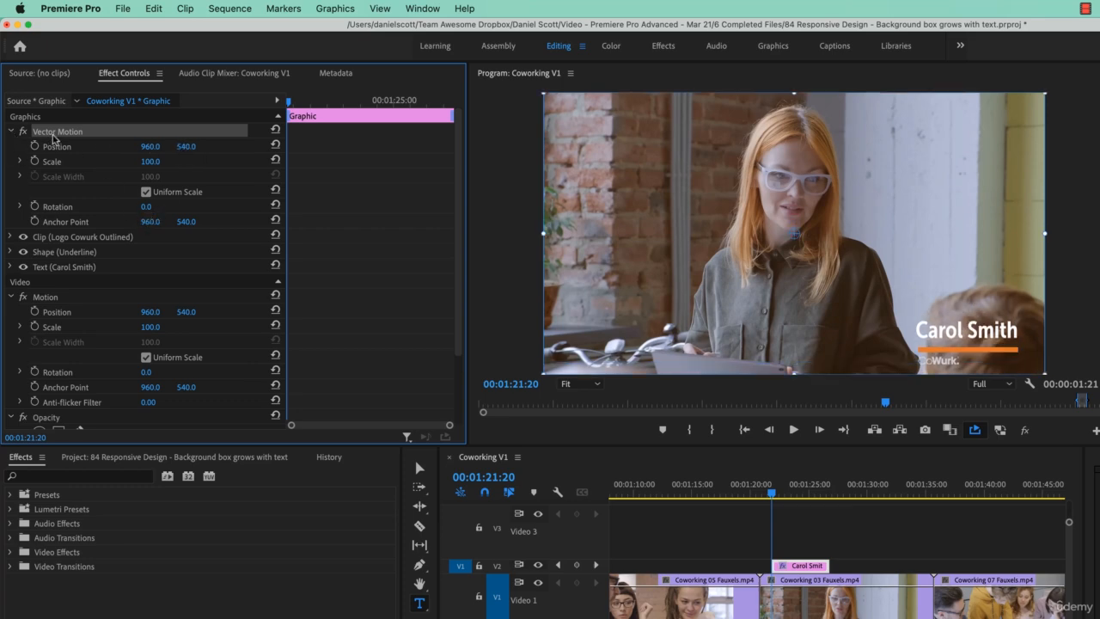
{"action": "left_click", "coordinate": [11, 133]}
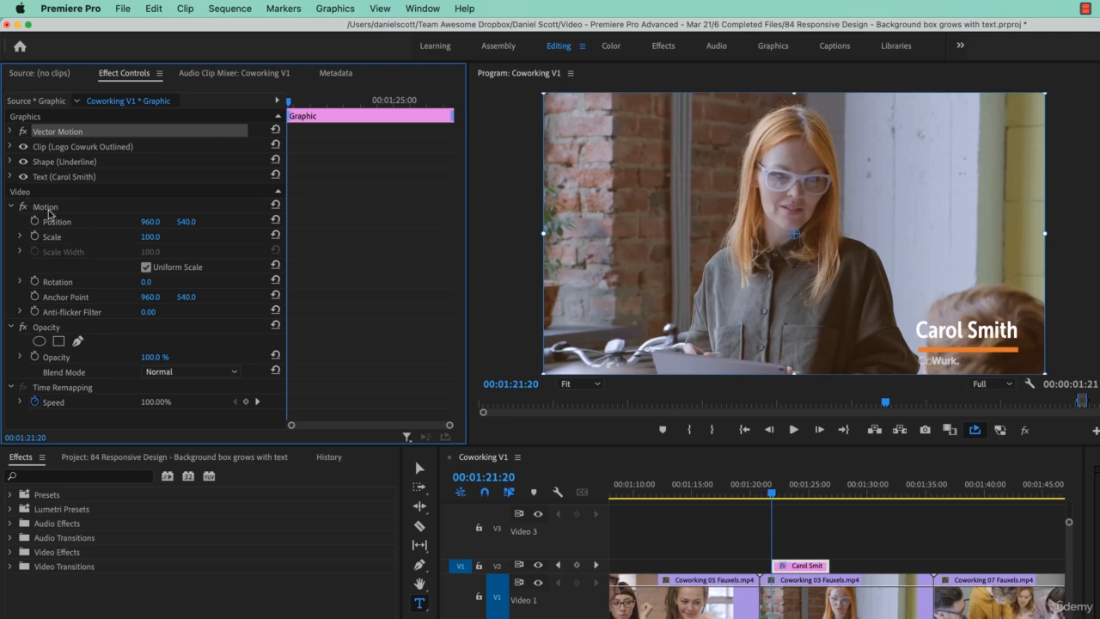
{"action": "mouse_move", "coordinate": [185, 223]}
{"action": "left_mouse_down"}
{"action": "mouse_move", "coordinate": [170, 249]}
{"action": "mouse_move", "coordinate": [194, 222]}
{"action": "left_mouse_up"}
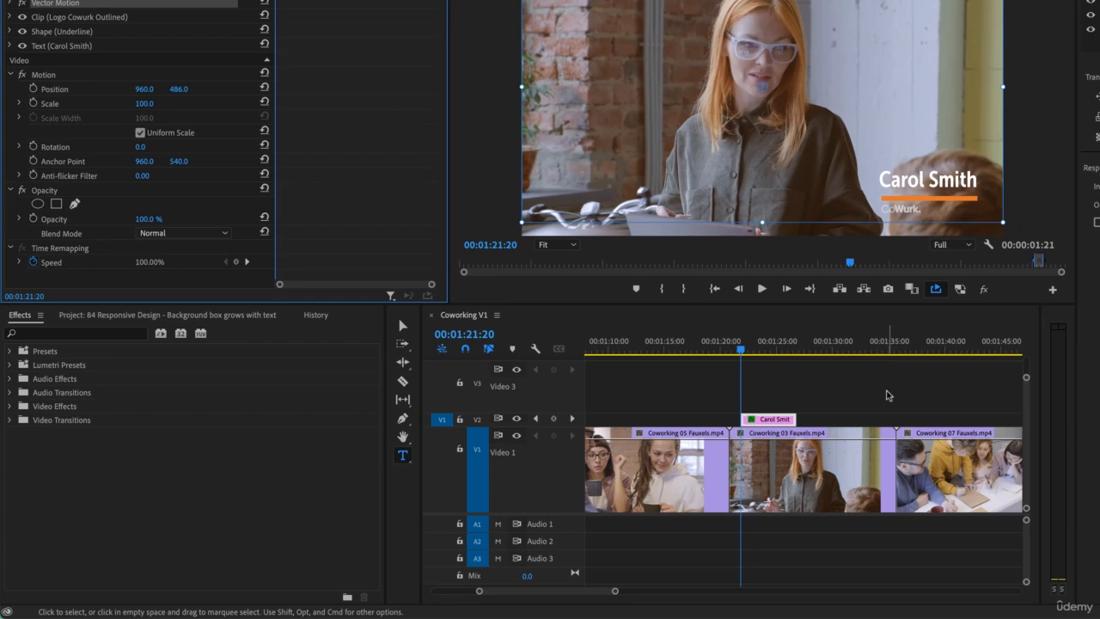
- Clear the In and Out points from the sequence
{"action": "left_click", "coordinate": [924, 538]}
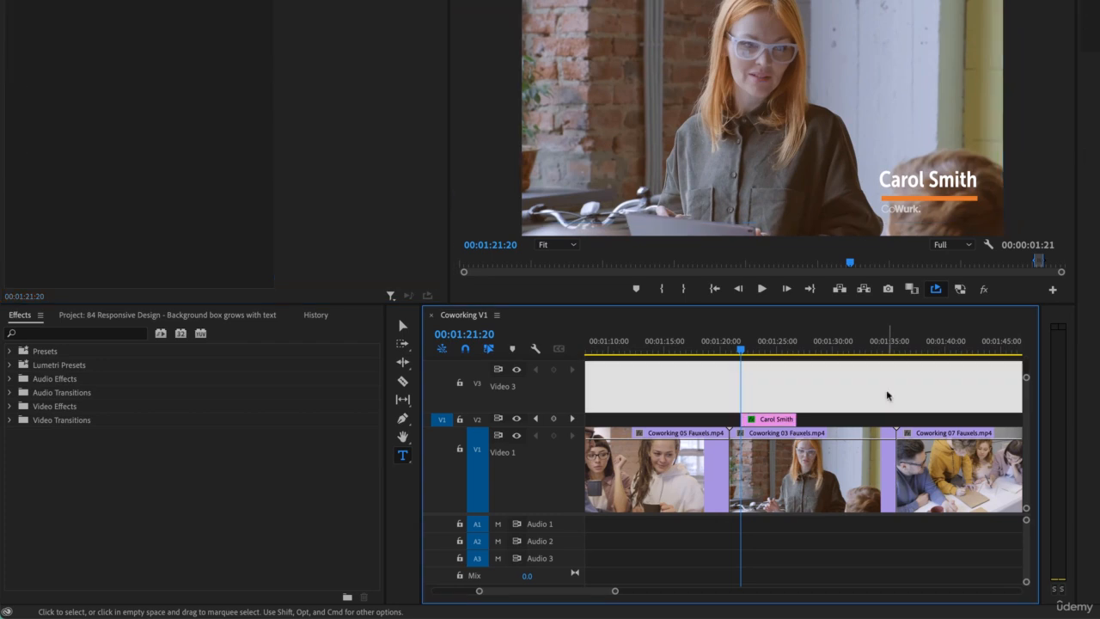
{"action": "key", "text": "space"}
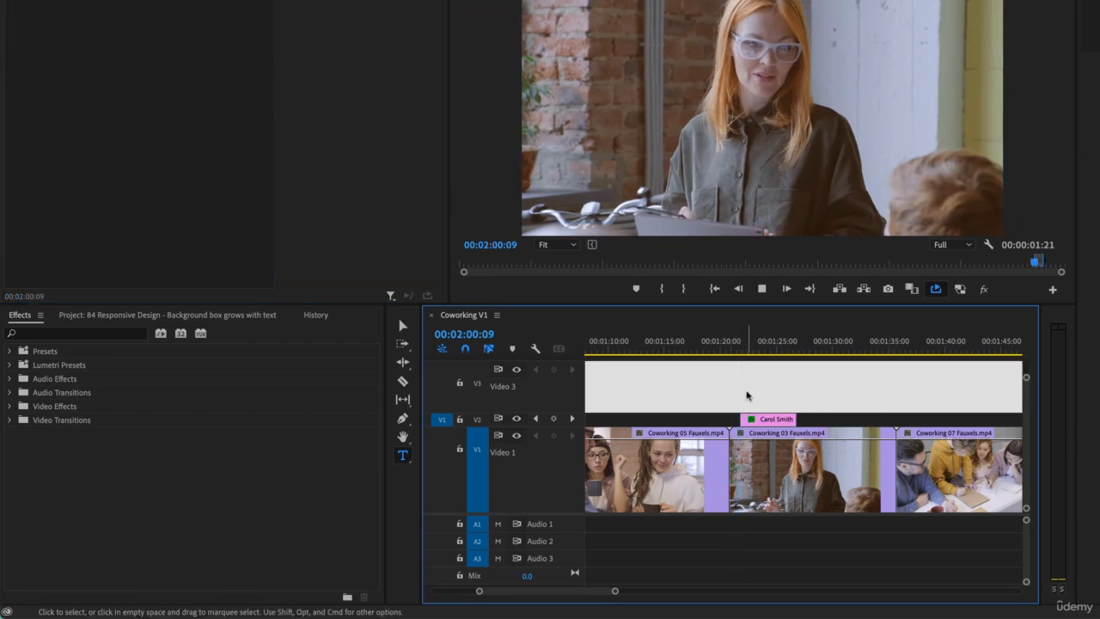
{"action": "key", "text": "space"}
{"action": "scroll", "coordinate": [700, 421], "scroll_direction": "left", "scroll_amount": 2}
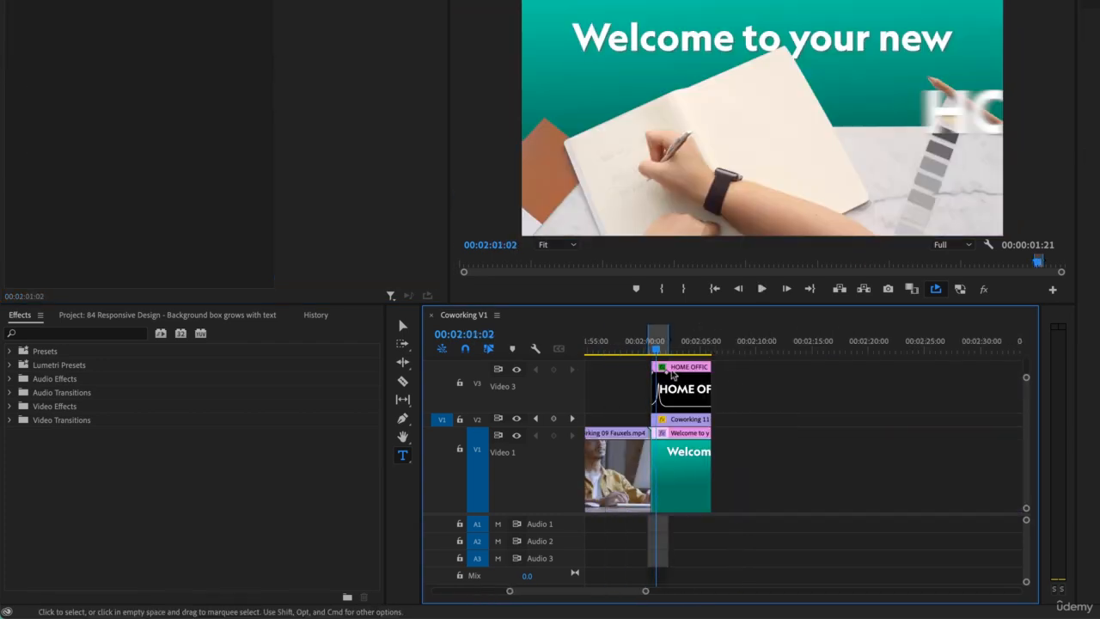
{"action": "right_click", "coordinate": [670, 349]}
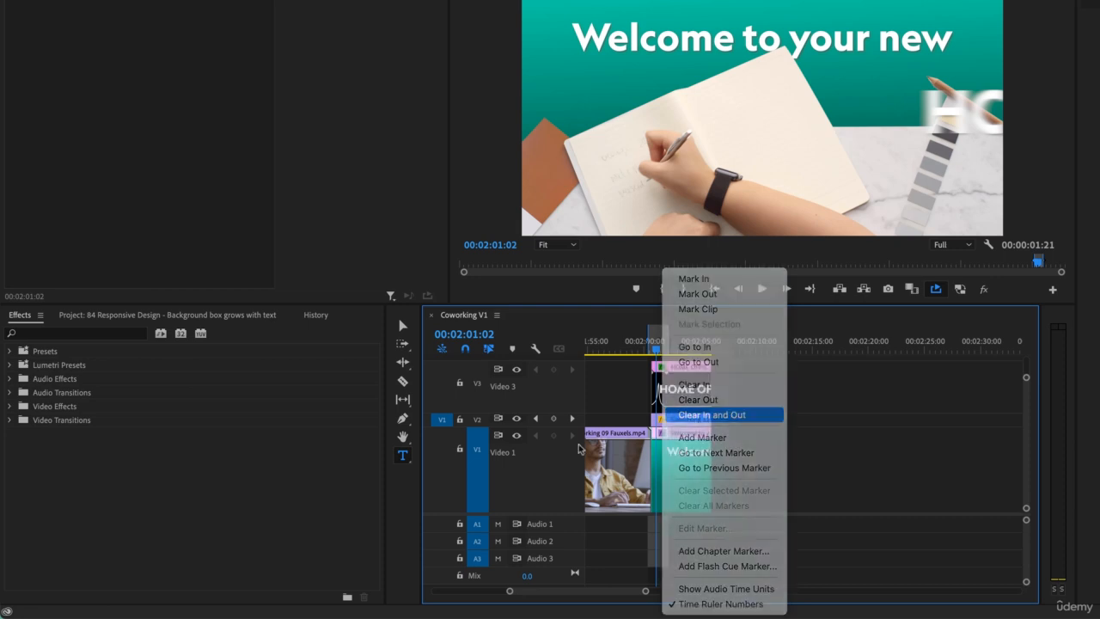
{"action": "left_click", "coordinate": [690, 415]}
- Return to the name graphic in the sequence and play it back from its beginning
{"action": "scroll", "coordinate": [690, 414], "scroll_direction": "left", "scroll_amount": 10}
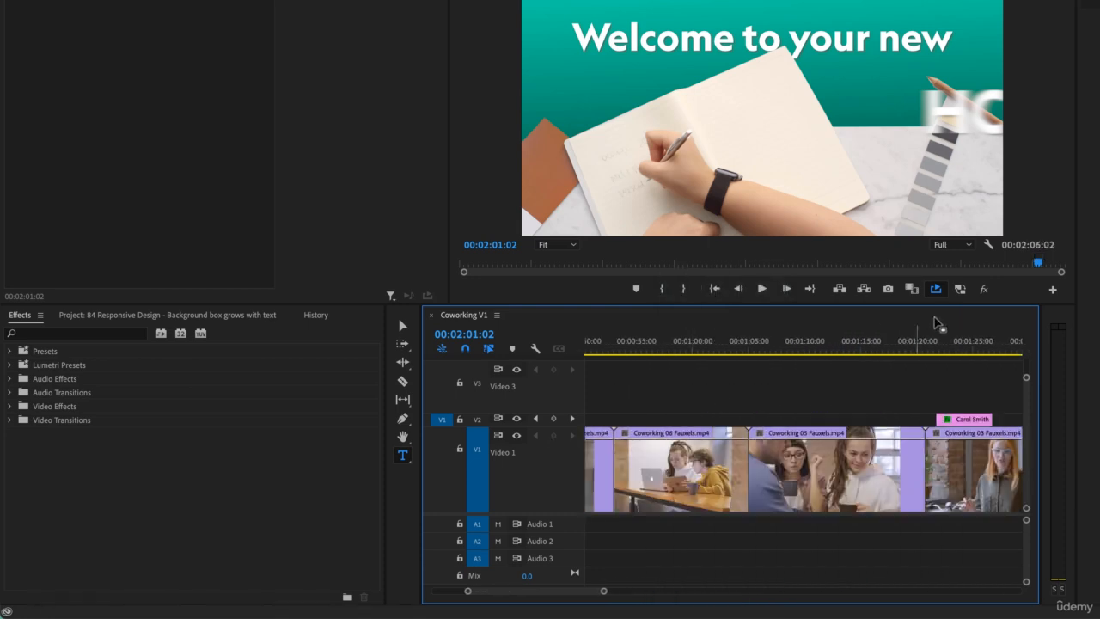
{"action": "mouse_move", "coordinate": [937, 346]}
{"action": "left_mouse_down"}
{"action": "mouse_move", "coordinate": [928, 348]}
{"action": "mouse_move", "coordinate": [938, 348]}
{"action": "left_mouse_up"}
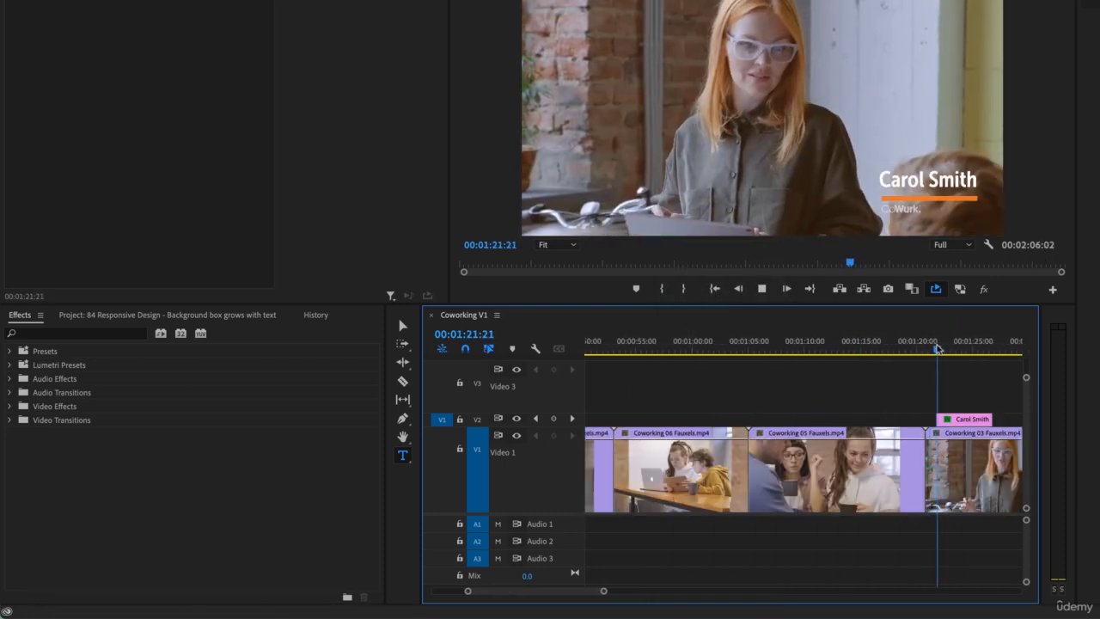
{"action": "key", "text": "space"}
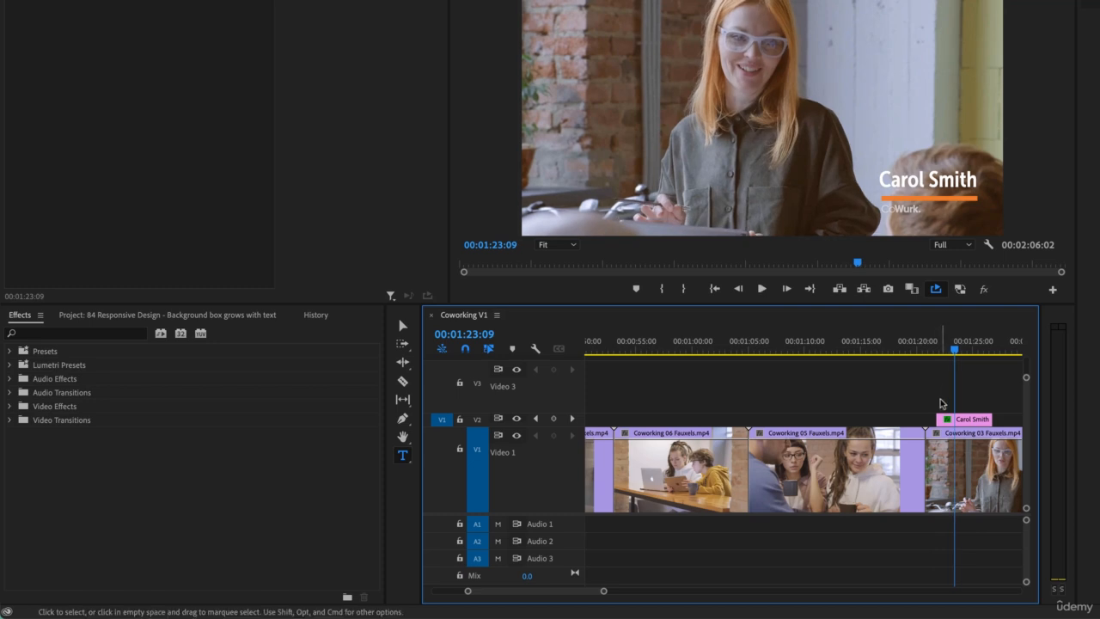
{"action": "scroll", "coordinate": [940, 403], "scroll_direction": "right", "scroll_amount": 3}
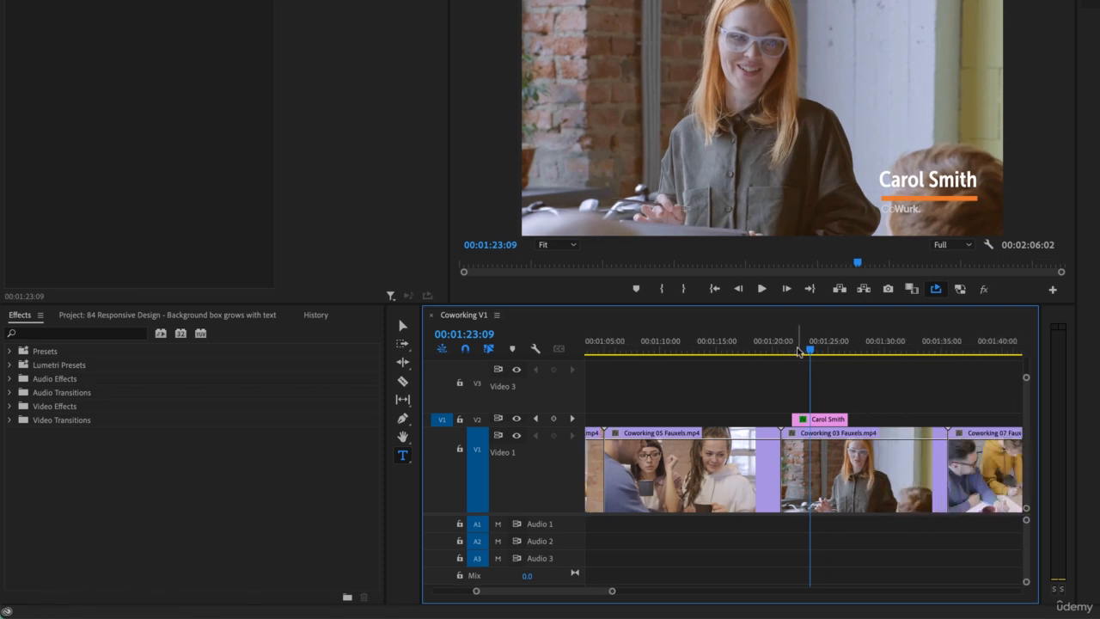
- Enable opacity keyframing at the name graphic's first frame, 00:01:21:20, with the opacity at 0%
{"action": "left_click", "coordinate": [797, 352]}
{"action": "key", "text": "equal"}
{"action": "key", "text": "equal"}
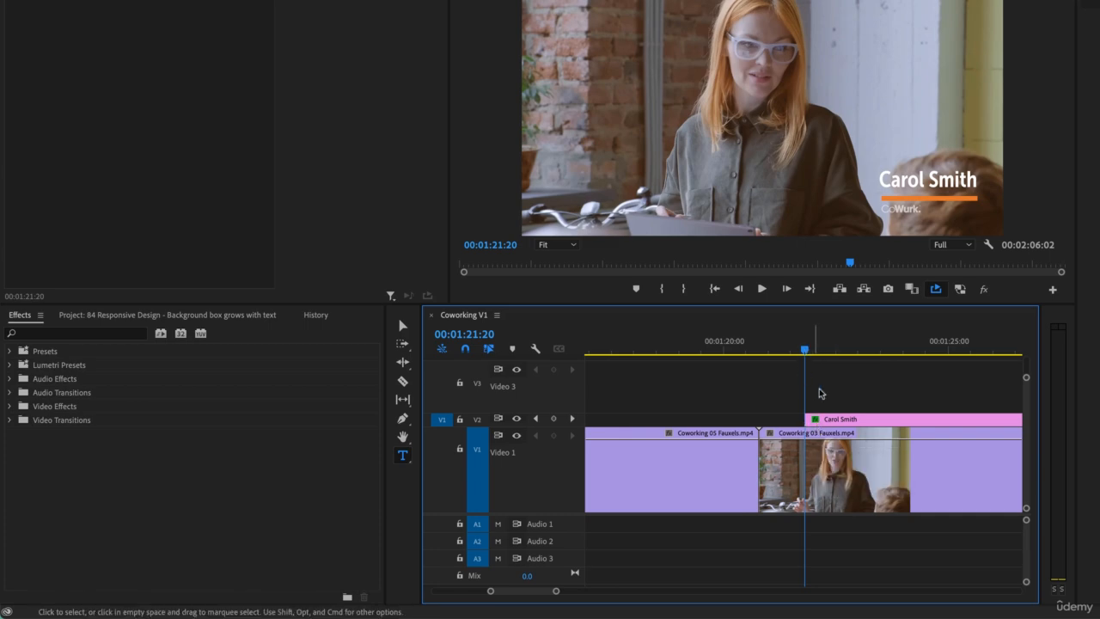
{"action": "left_click", "coordinate": [831, 419]}
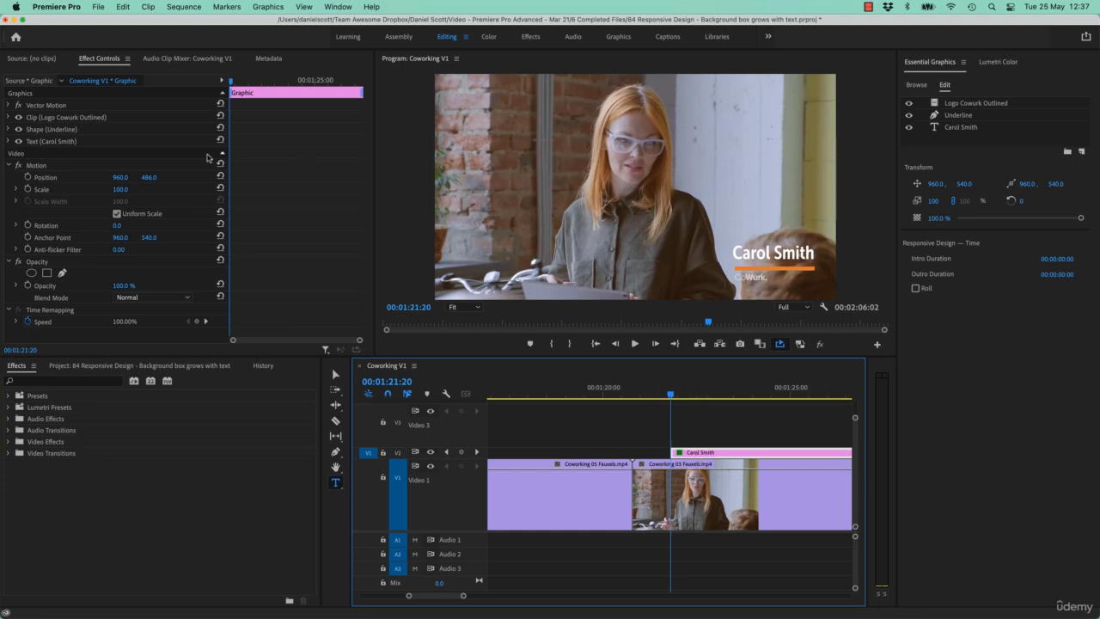
{"action": "left_click", "coordinate": [9, 104]}
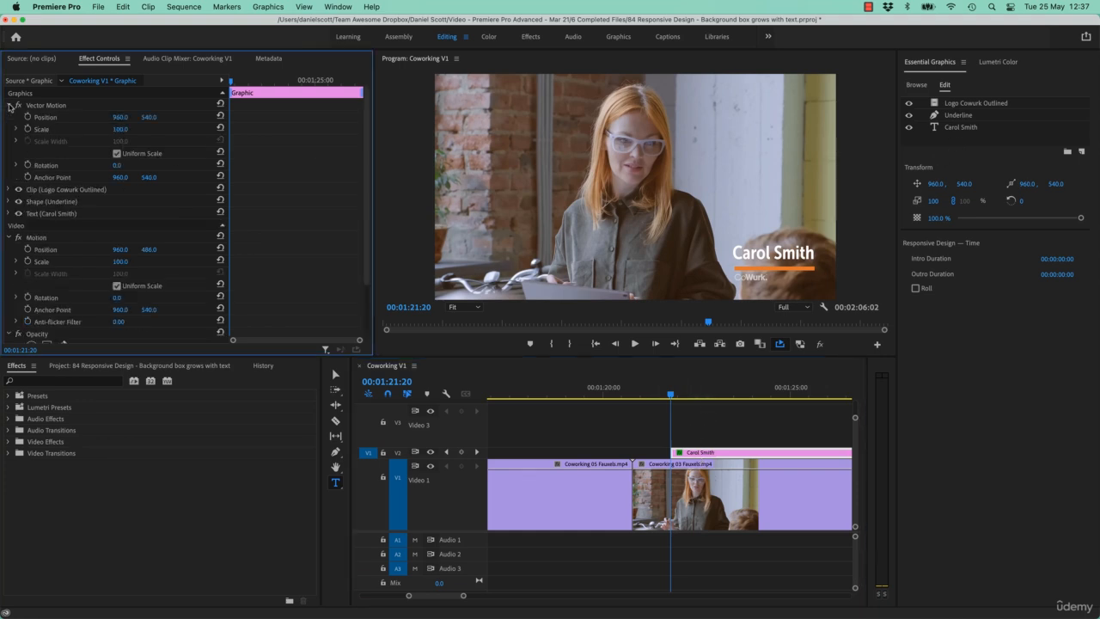
{"action": "left_click", "coordinate": [8, 105]}
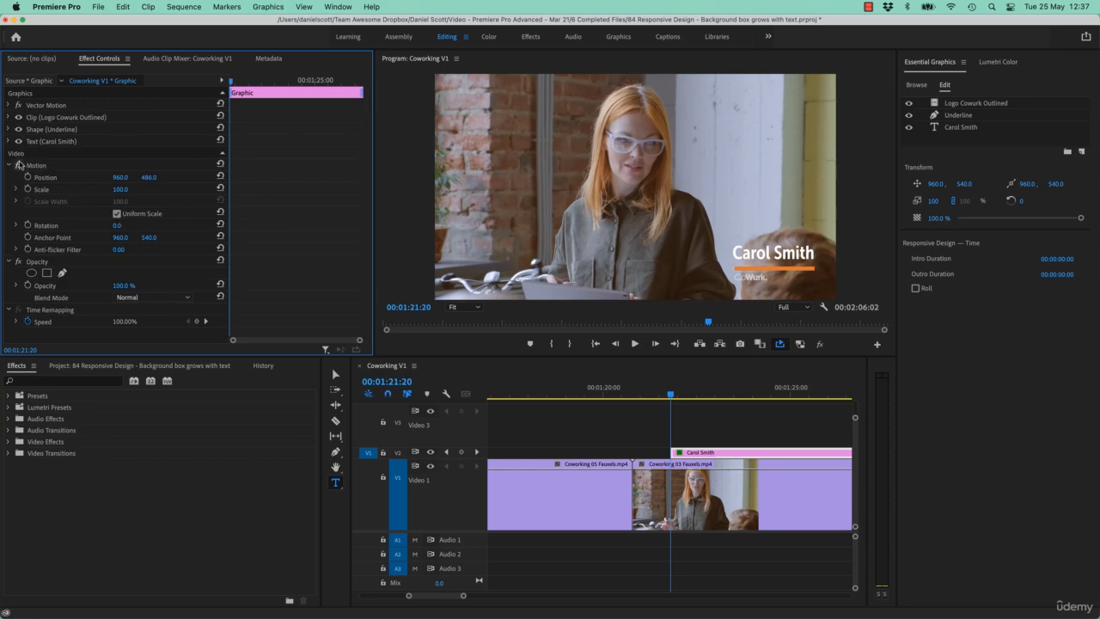
{"action": "left_click", "coordinate": [8, 165]}
{"action": "left_click", "coordinate": [37, 178]}
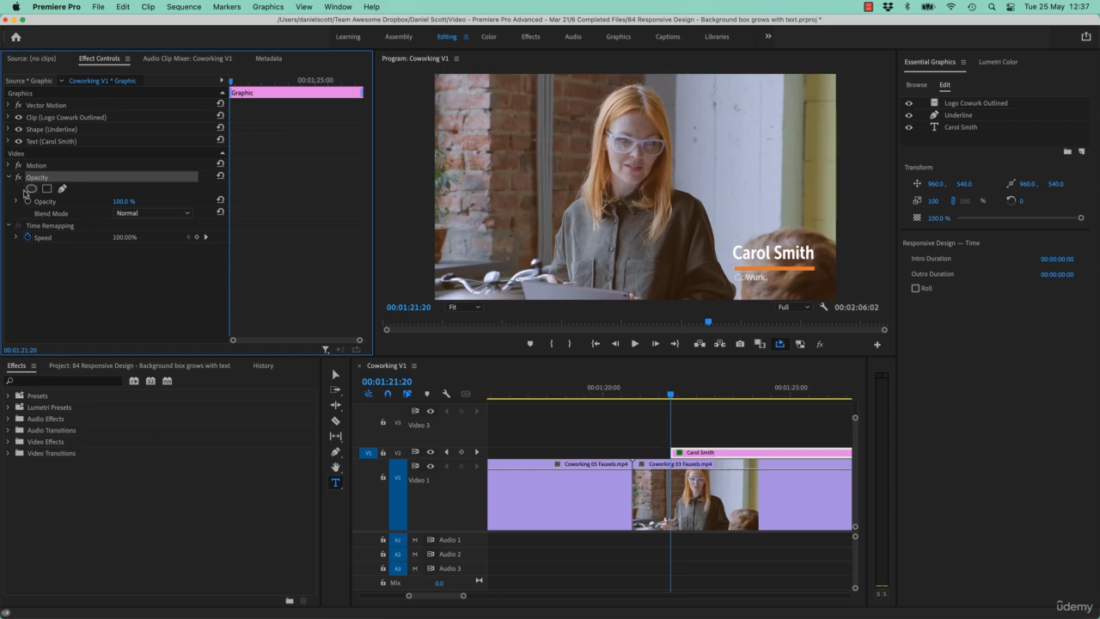
{"action": "left_click", "coordinate": [28, 201]}
{"action": "left_click", "coordinate": [125, 201]}
{"action": "type", "text": "0"}
{"action": "key", "text": "Return"}
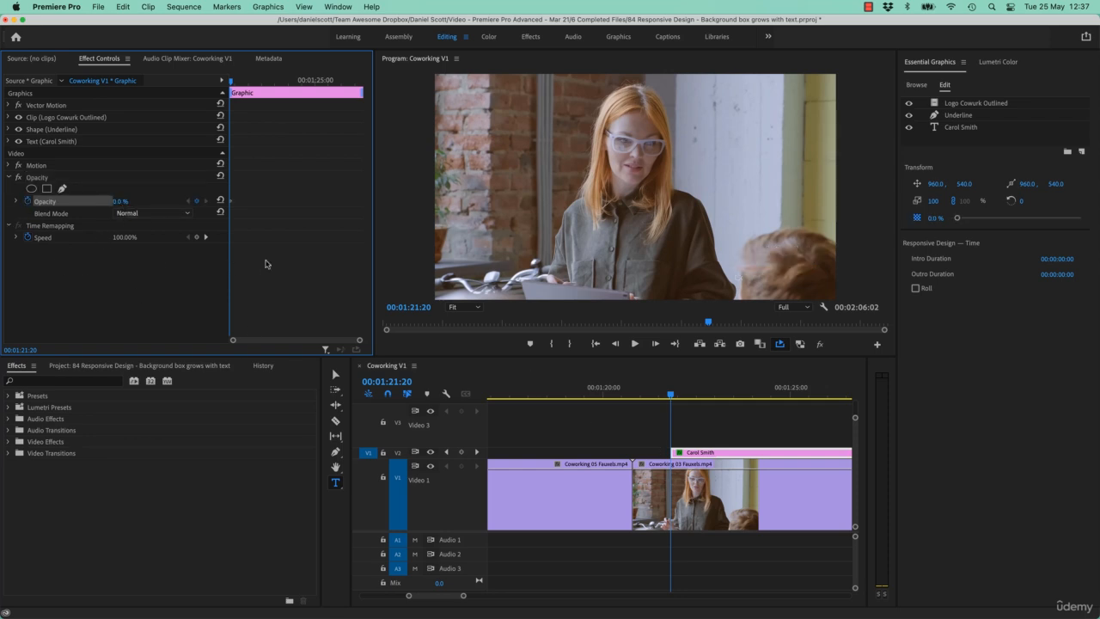
- Complete the fade-in by keyframing the name graphic's opacity at 100% at 00:01:22:13
{"action": "left_click", "coordinate": [695, 394]}
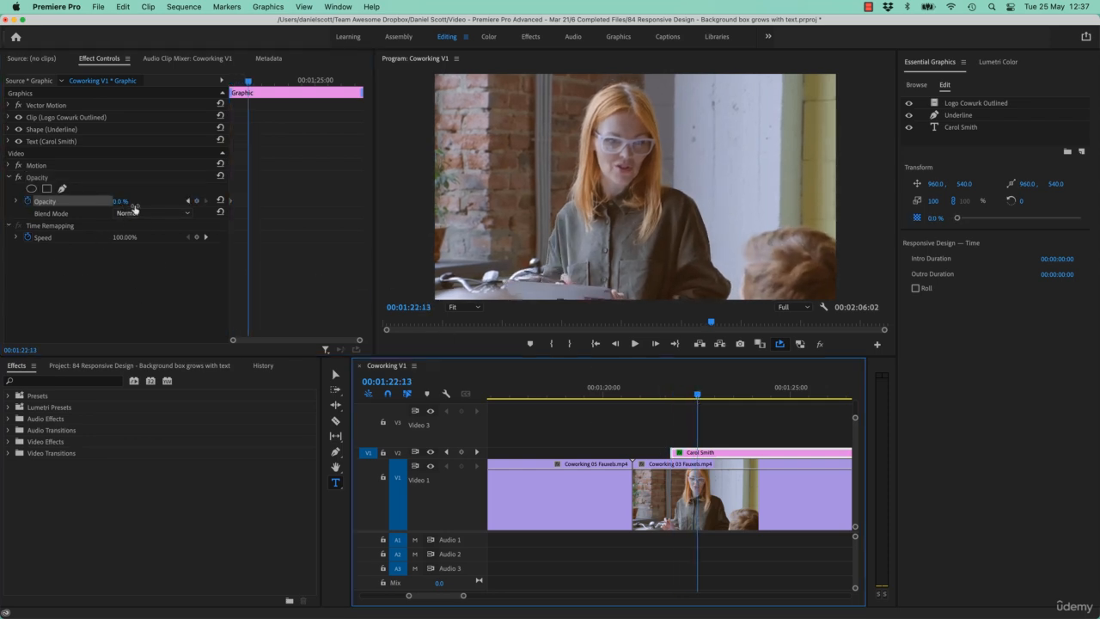
{"action": "left_click", "coordinate": [115, 201]}
{"action": "type", "text": "100"}
{"action": "key", "text": "Return"}
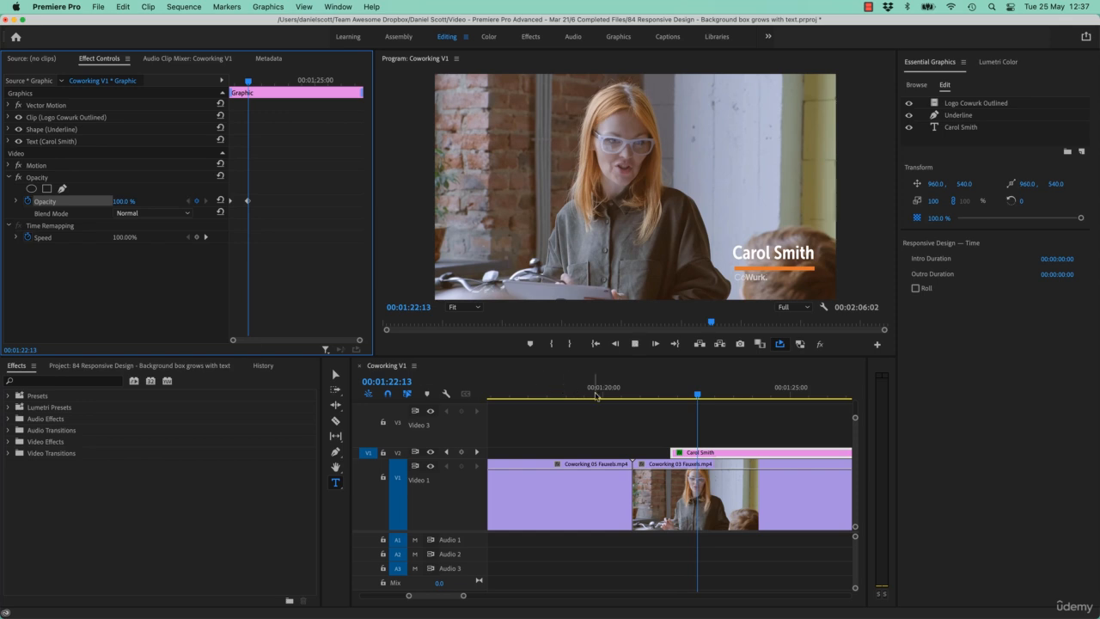
- Play the graphic through to 00:01:25:24 and add a holding opacity keyframe at 100% there
{"action": "key", "text": "space"}
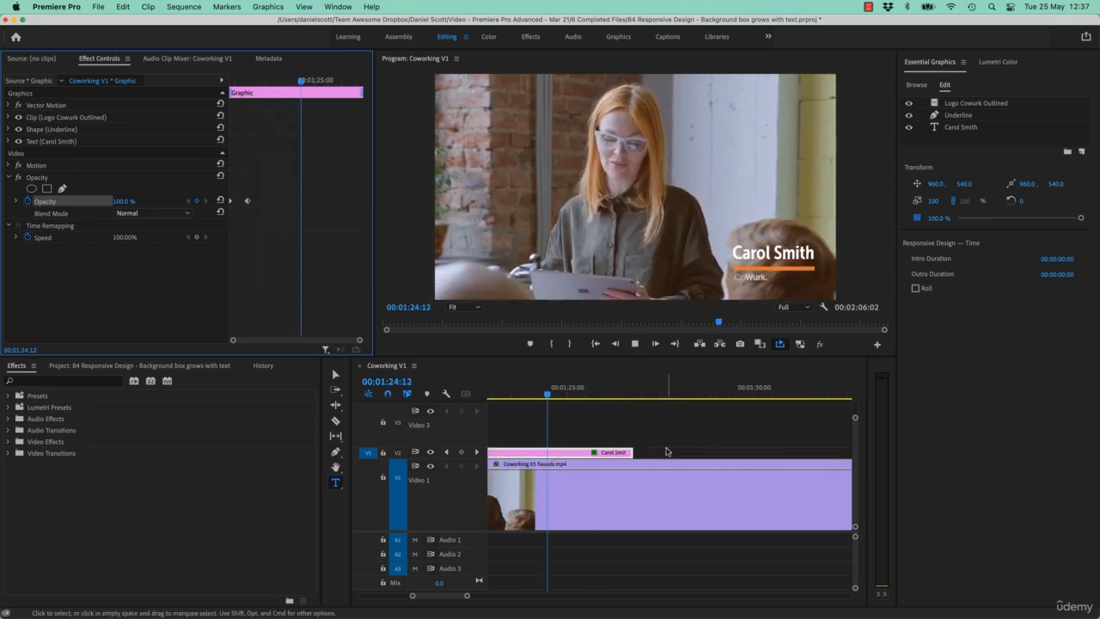
{"action": "key", "text": "space"}
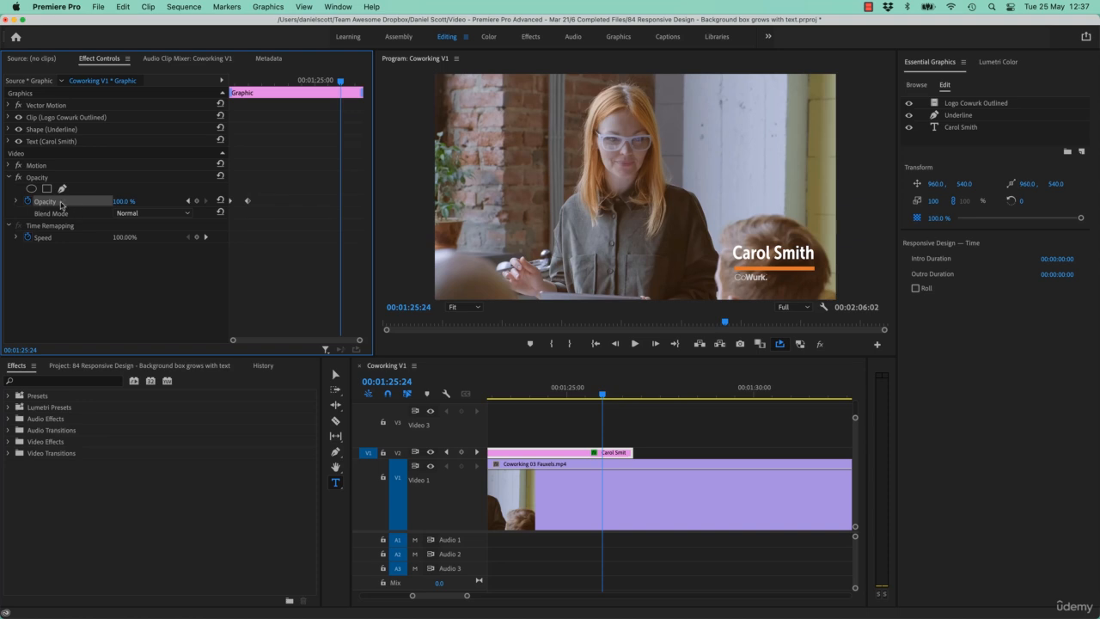
{"action": "left_click", "coordinate": [197, 201]}
- Finish the fade-out by keyframing the name graphic's opacity at 0% at its end, 00:01:26:20
{"action": "key", "text": "Up"}
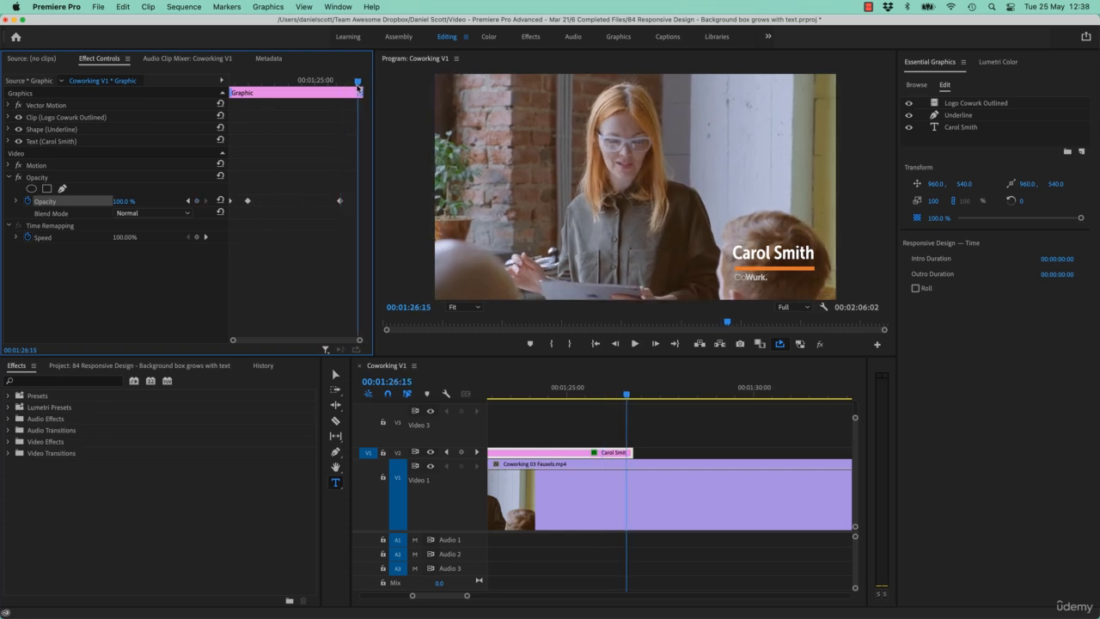
{"action": "key", "text": "Down"}
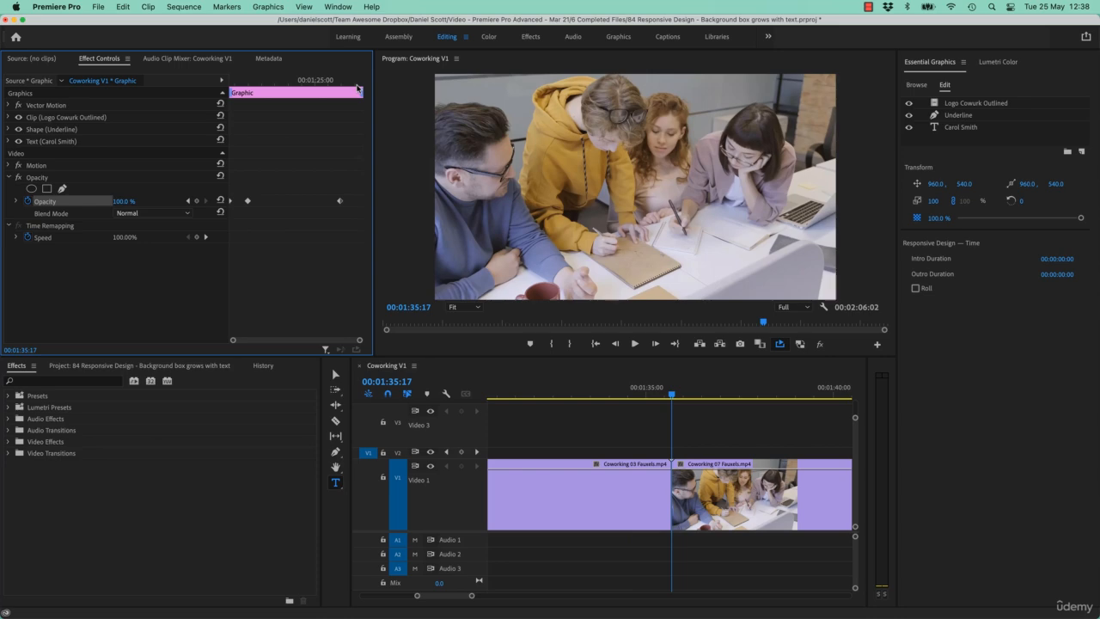
{"action": "scroll", "coordinate": [592, 441], "scroll_direction": "up", "scroll_amount": 5}
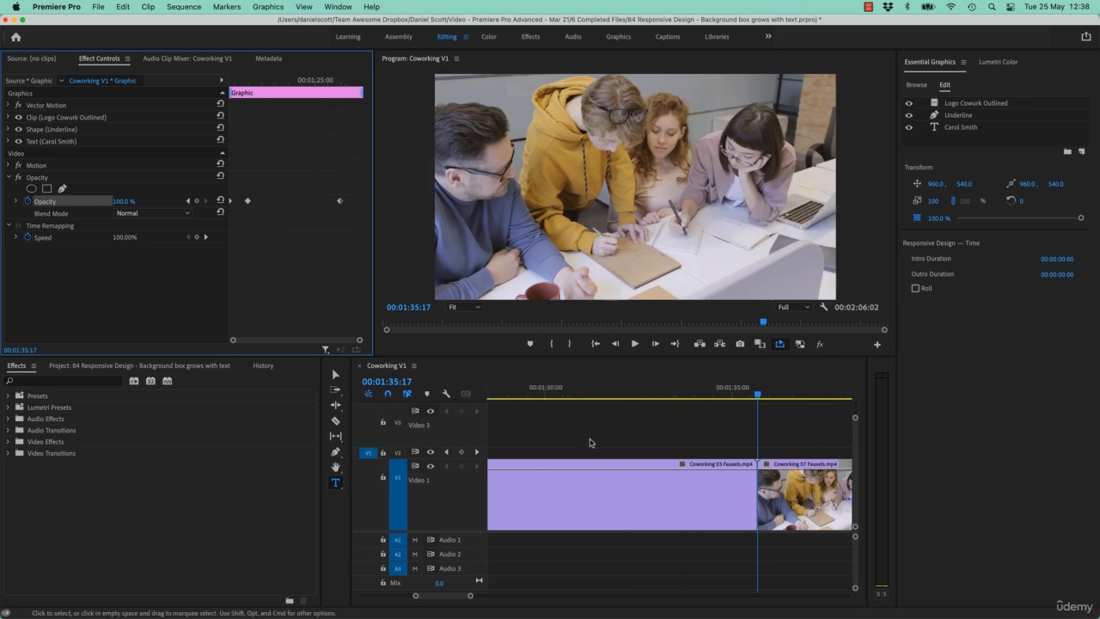
{"action": "left_click_drag", "start_coordinate": [715, 391], "coordinate": [751, 390]}
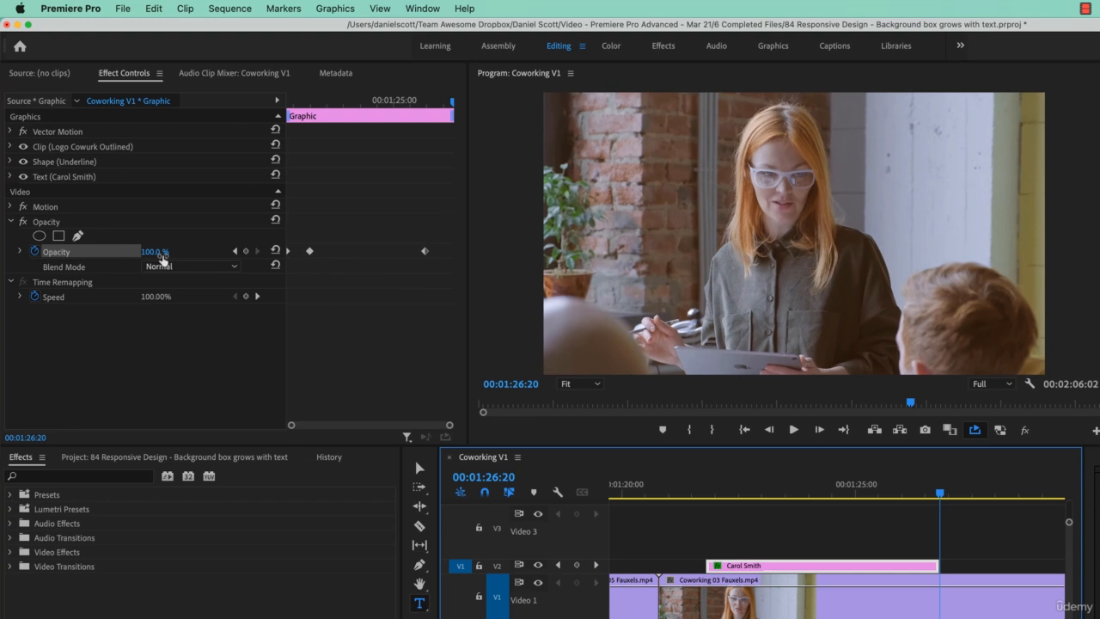
{"action": "left_click_drag", "start_coordinate": [157, 258], "coordinate": [86, 258]}
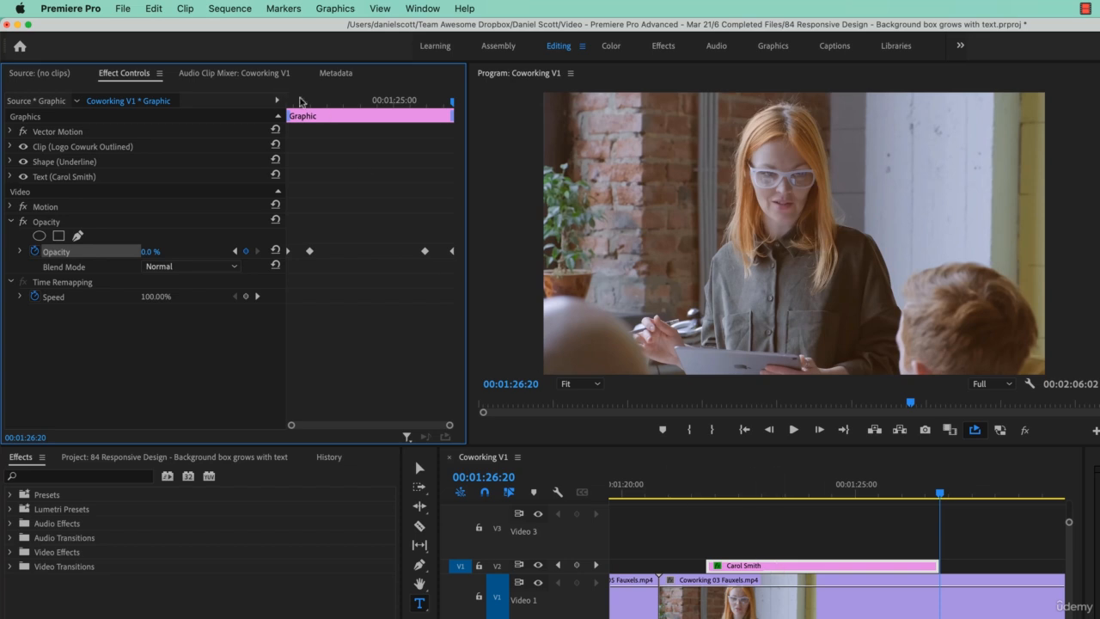
- Play back the end of the name graphic to check its fade-out
{"action": "left_click_drag", "start_coordinate": [368, 99], "coordinate": [119, 106]}
{"action": "key", "text": "space"}
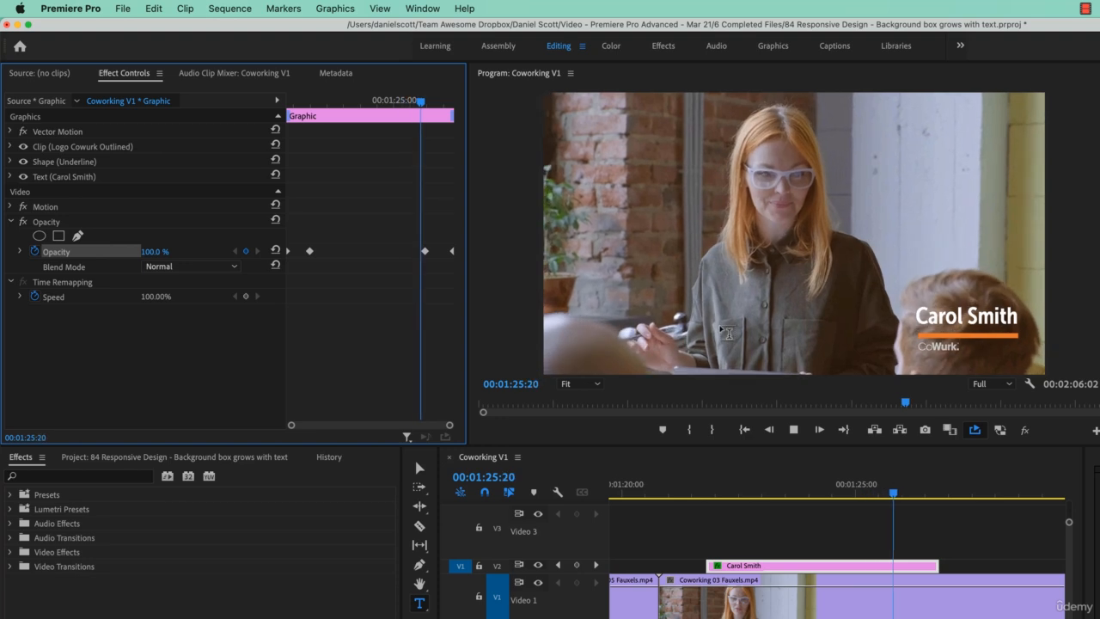
{"action": "key", "text": "space"}
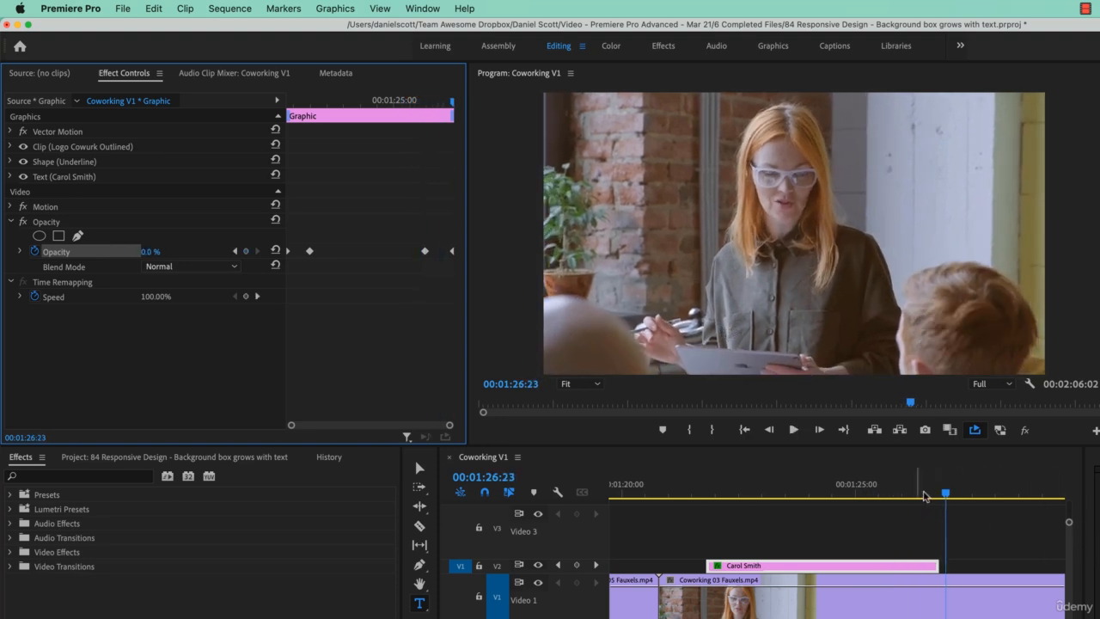
- With the playhead at 00:01:23:17, reposition the whole graphic by setting its Motion position to 938.0, 491.0
{"action": "left_click_drag", "start_coordinate": [924, 497], "coordinate": [793, 493]}
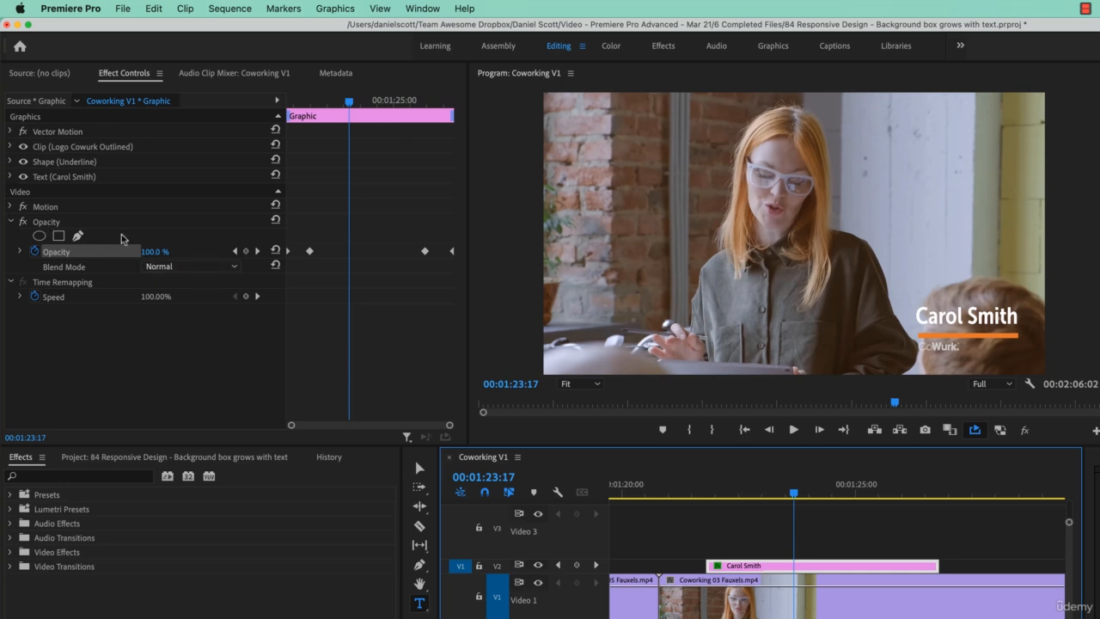
{"action": "left_click", "coordinate": [12, 135]}
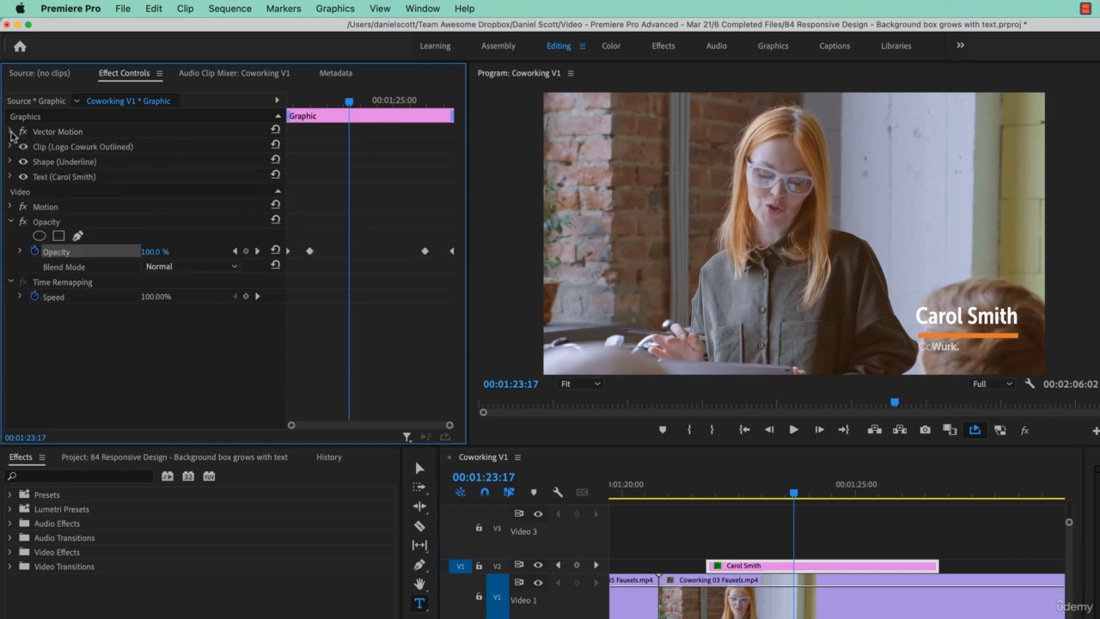
{"action": "left_click", "coordinate": [10, 207]}
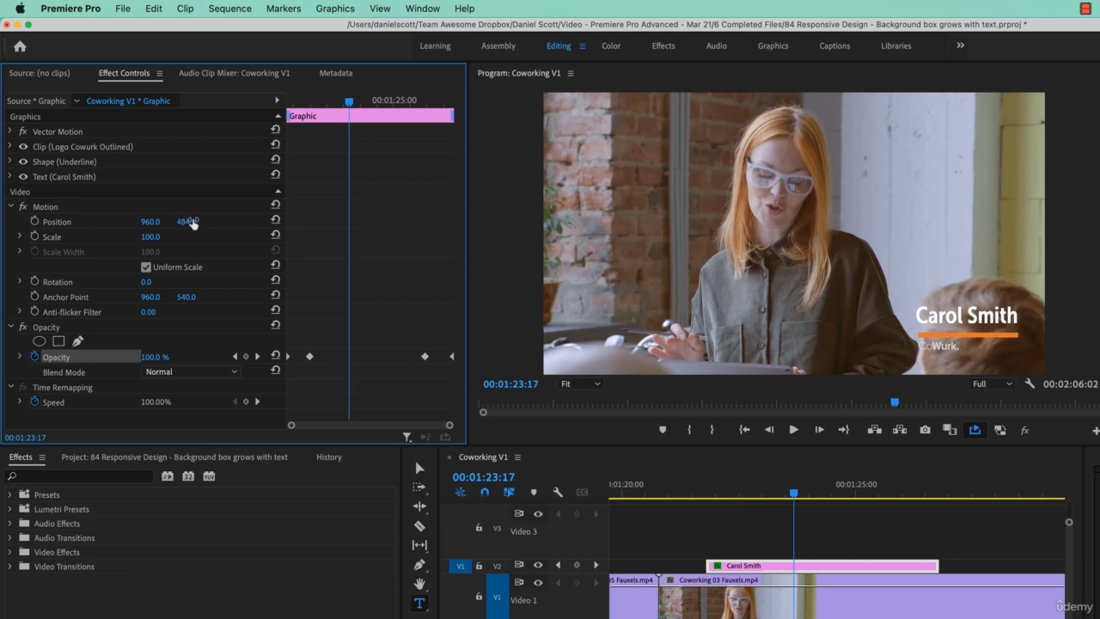
{"action": "left_click_drag", "start_coordinate": [151, 222], "coordinate": [189, 222]}
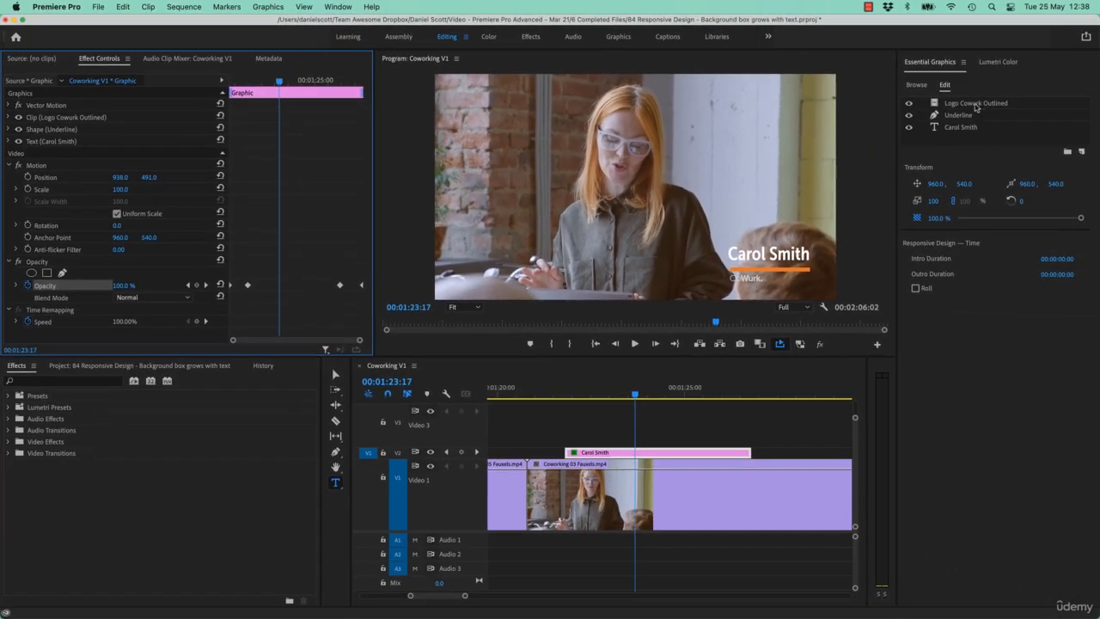
- Enable a shadow on the name text layer
{"action": "left_click", "coordinate": [975, 103]}
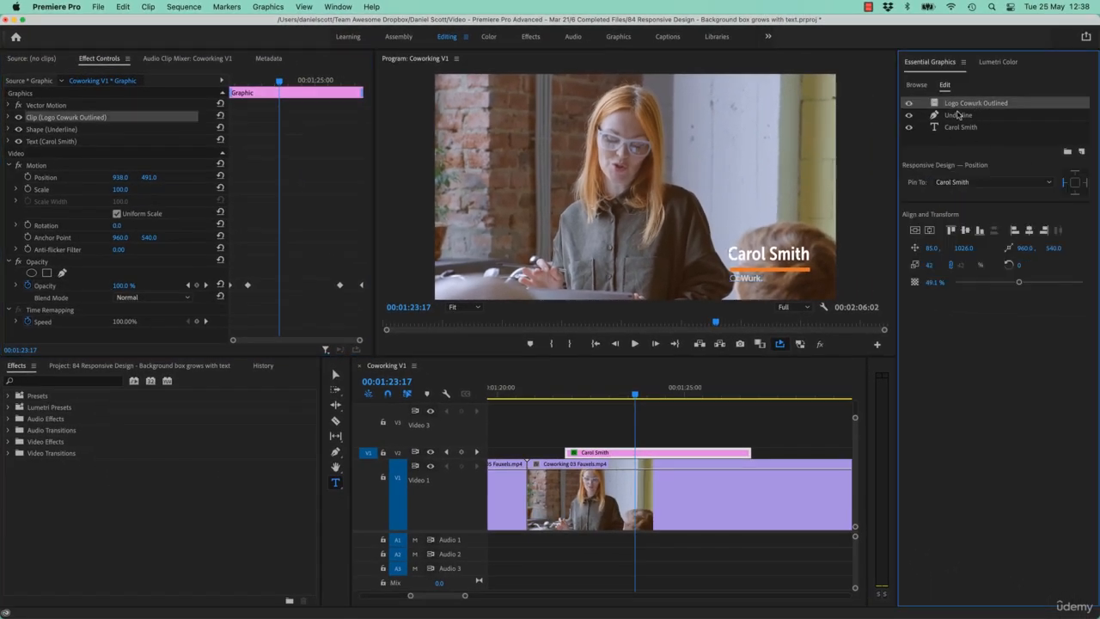
{"action": "left_click", "coordinate": [959, 127]}
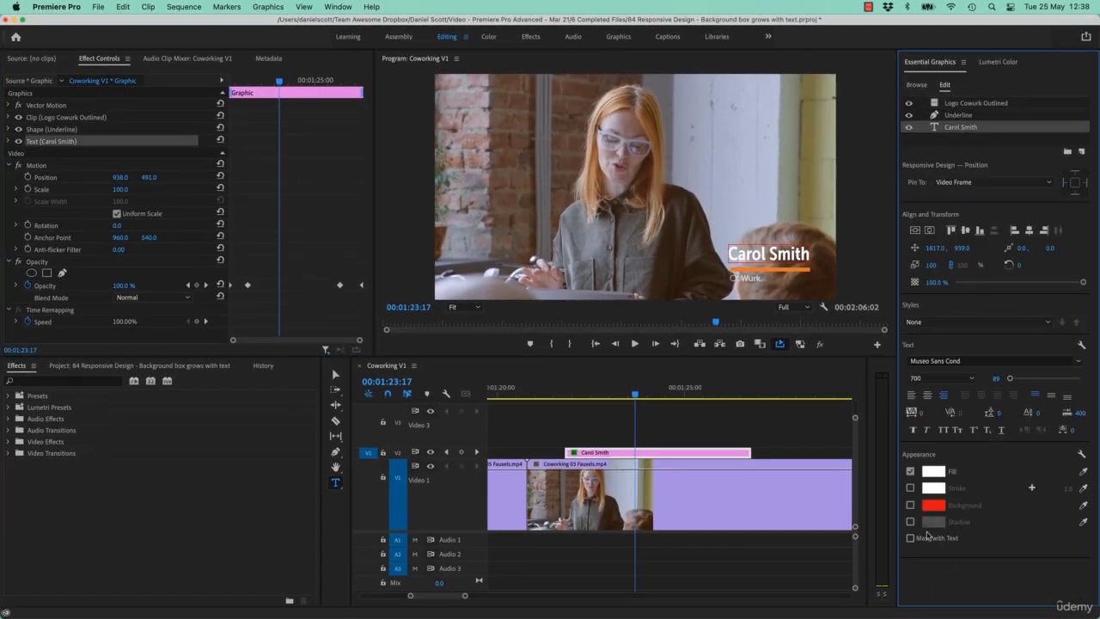
{"action": "left_click", "coordinate": [910, 522]}
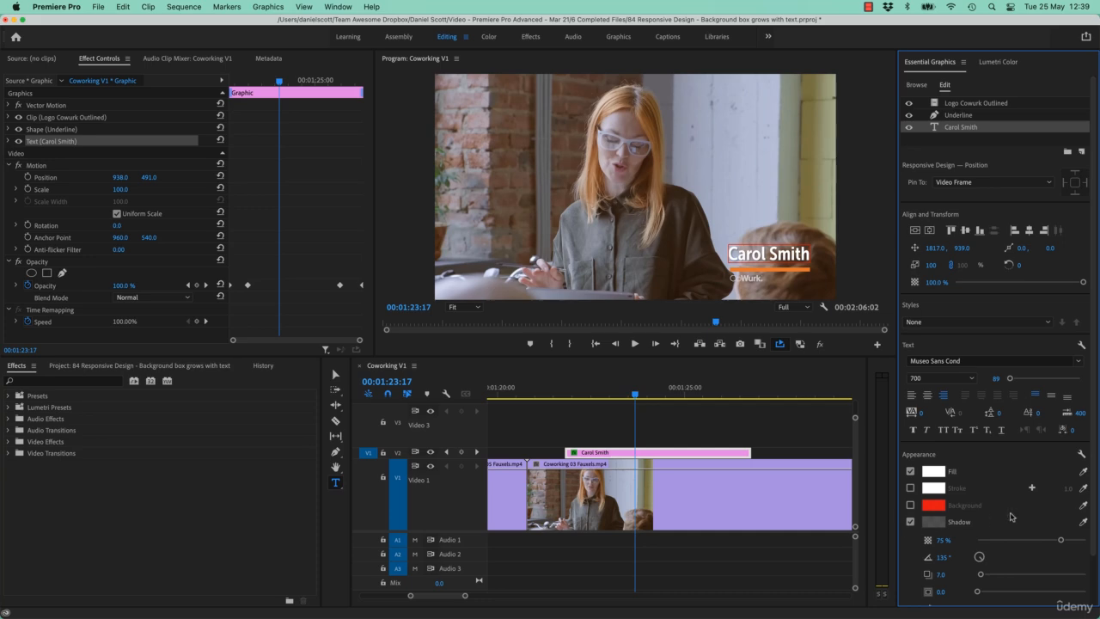
- Reduce the name text's shadow opacity to 59% and the Logo Cowurk Outlined layer's opacity to 65.6%
{"action": "left_click_drag", "start_coordinate": [1059, 542], "coordinate": [1037, 543]}
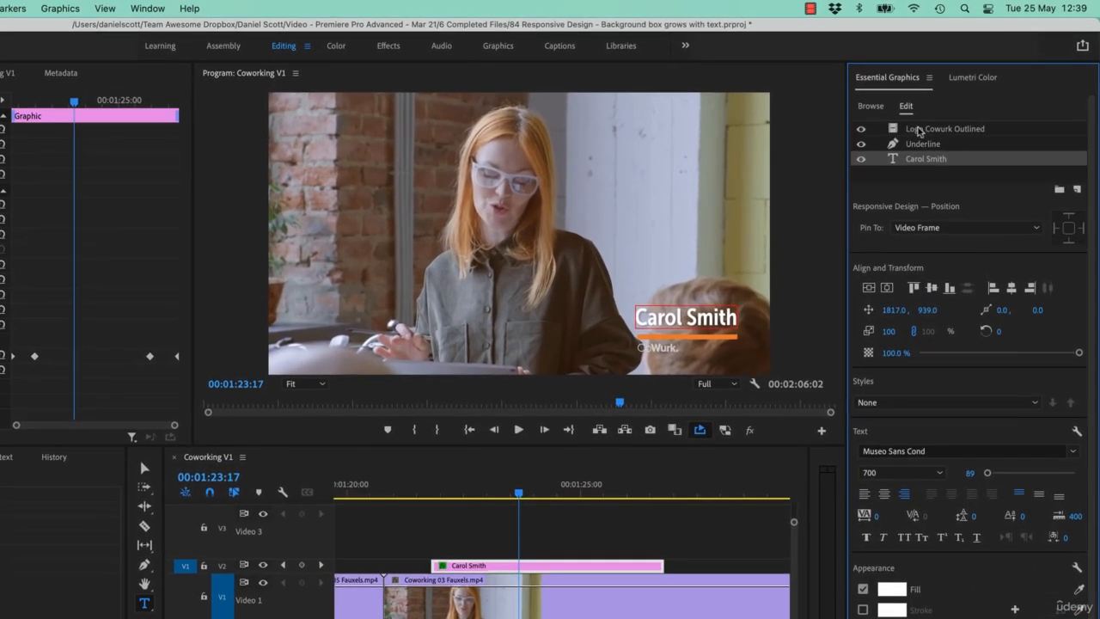
{"action": "left_click", "coordinate": [955, 104]}
{"action": "left_click_drag", "start_coordinate": [999, 352], "coordinate": [1026, 354]}
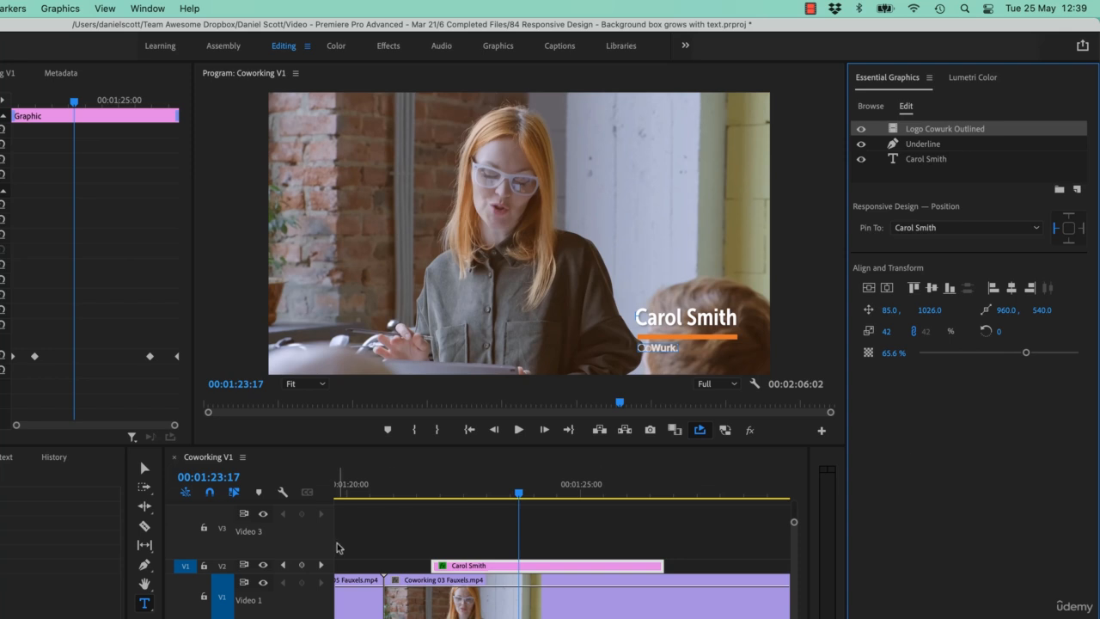
- Export the name graphic as a Motion Graphics template named "Lower Thirds - CoWurk" in the Local Templates Folder
{"action": "left_click", "coordinate": [474, 569]}
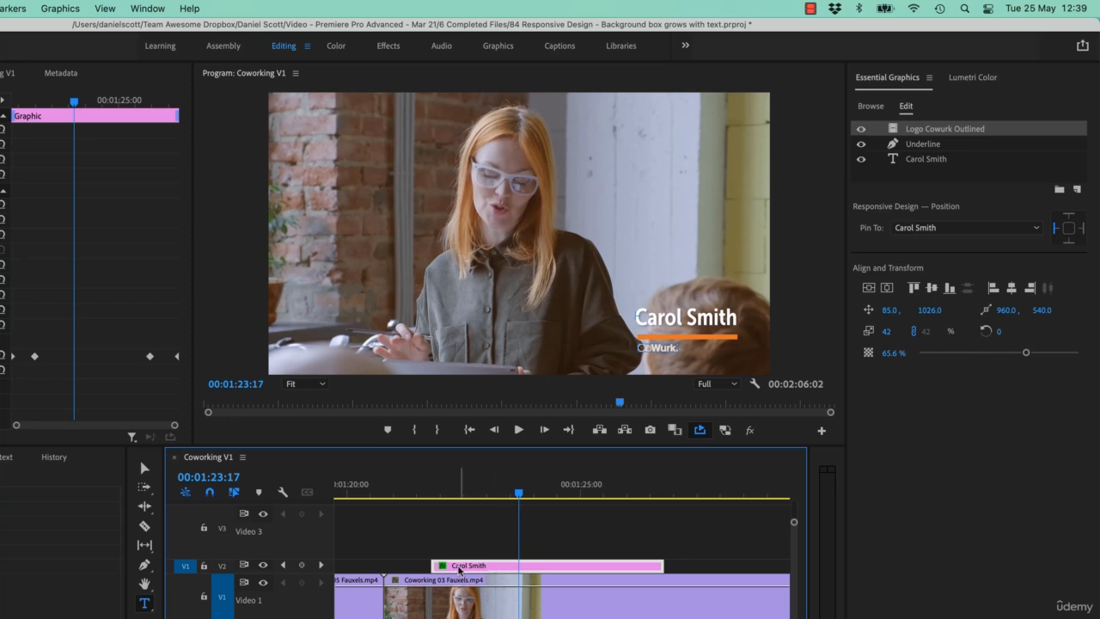
{"action": "right_click", "coordinate": [478, 569]}
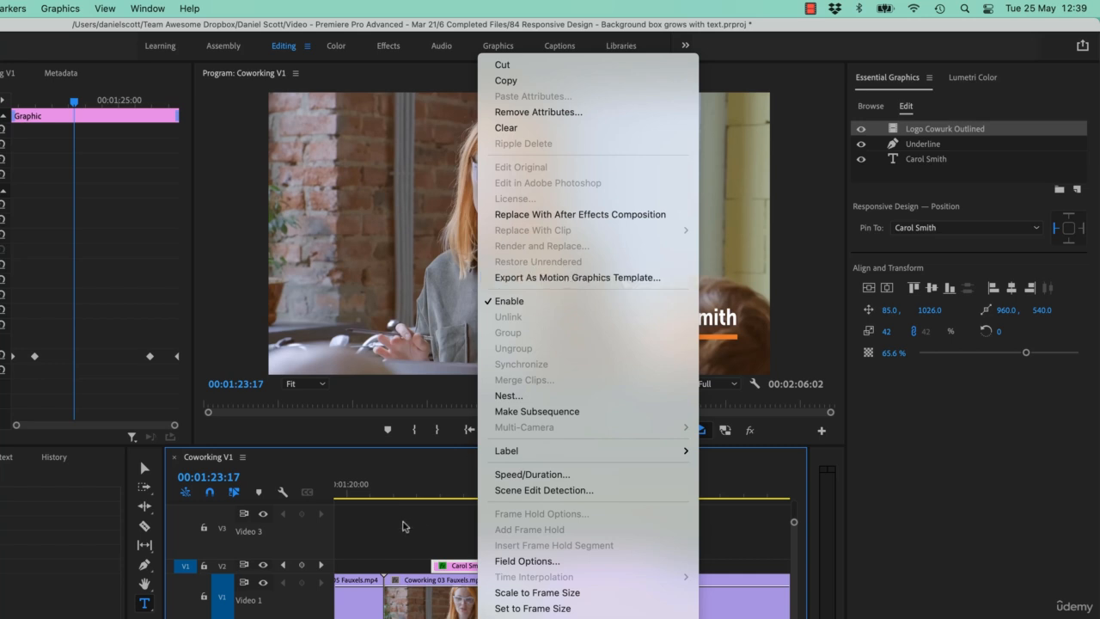
{"action": "left_click", "coordinate": [539, 280]}
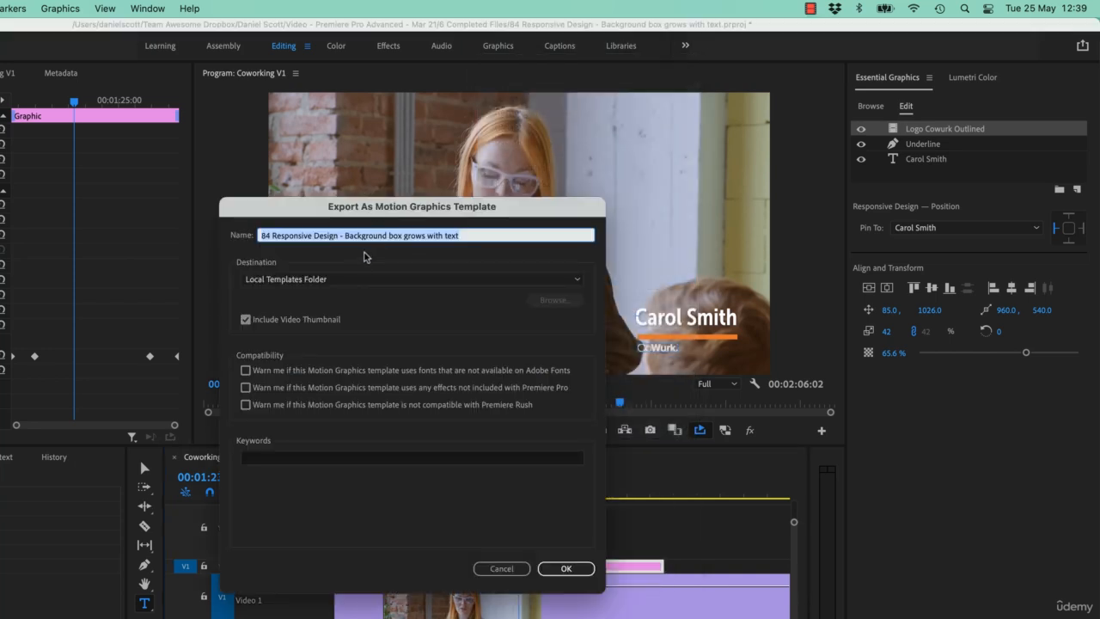
{"action": "type", "text": "Lower Third - CoWurk"}
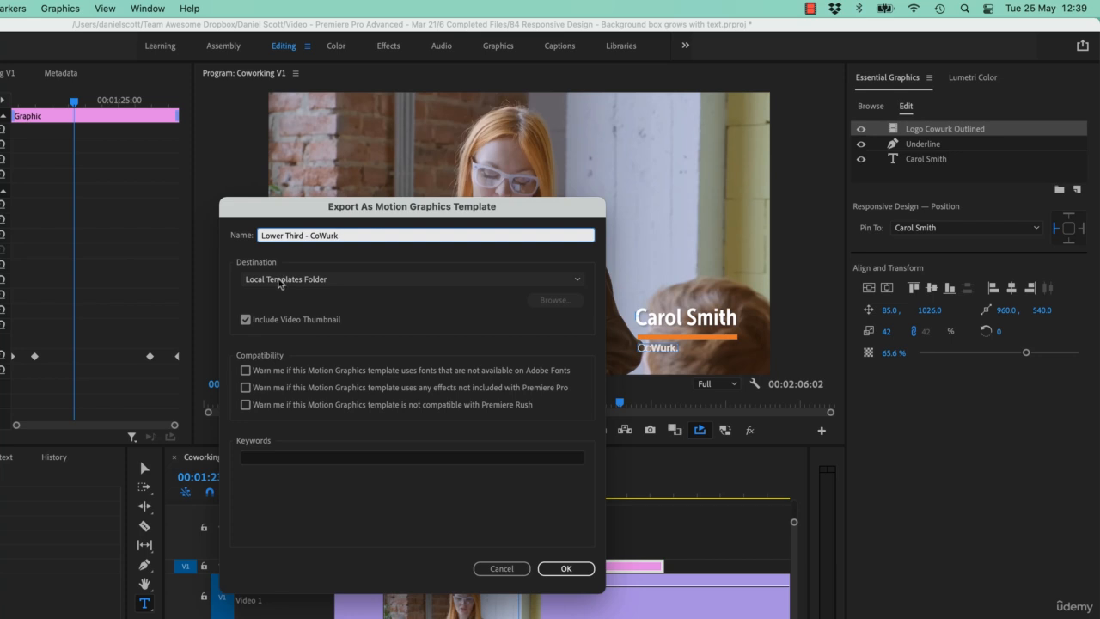
{"action": "left_click", "coordinate": [278, 282]}
{"action": "left_click", "coordinate": [310, 299]}
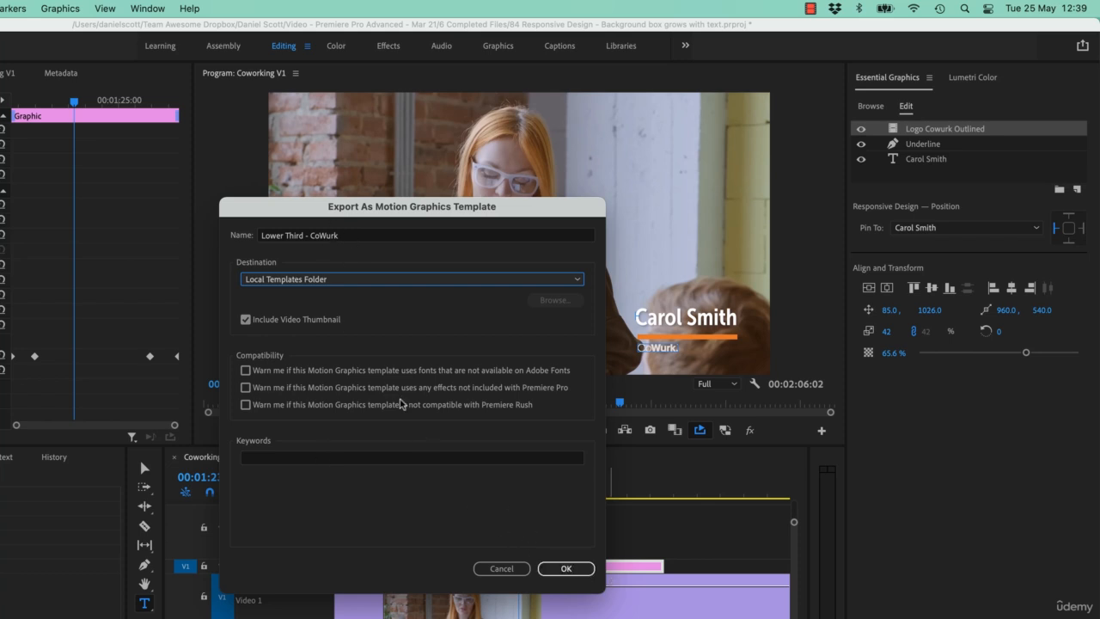
{"action": "left_click", "coordinate": [307, 236]}
{"action": "type", "text": "s"}
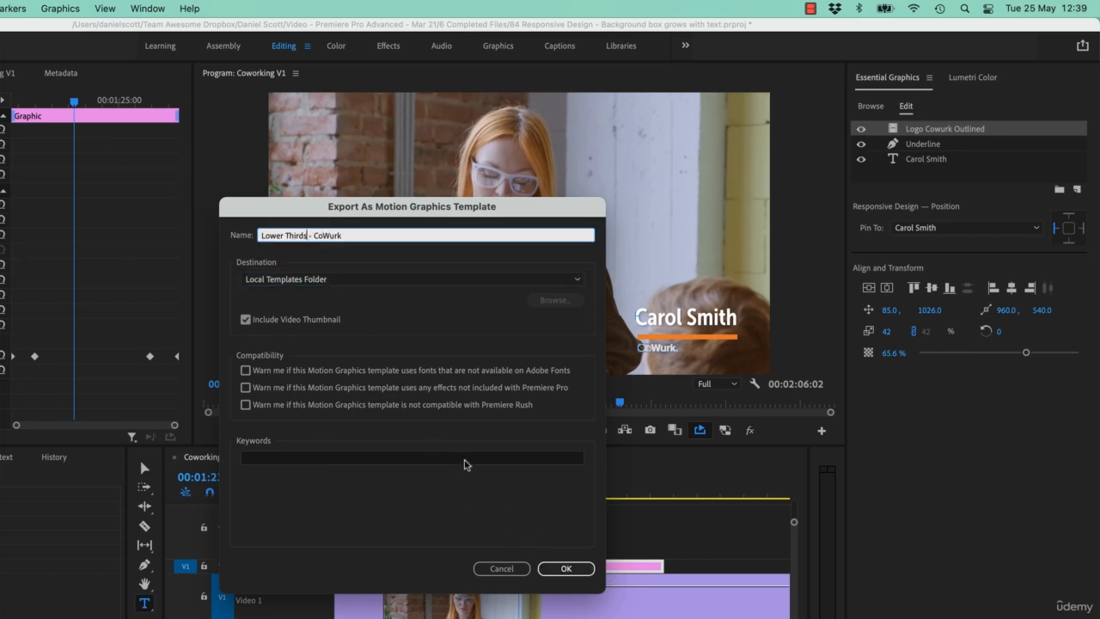
{"action": "left_click", "coordinate": [566, 569]}
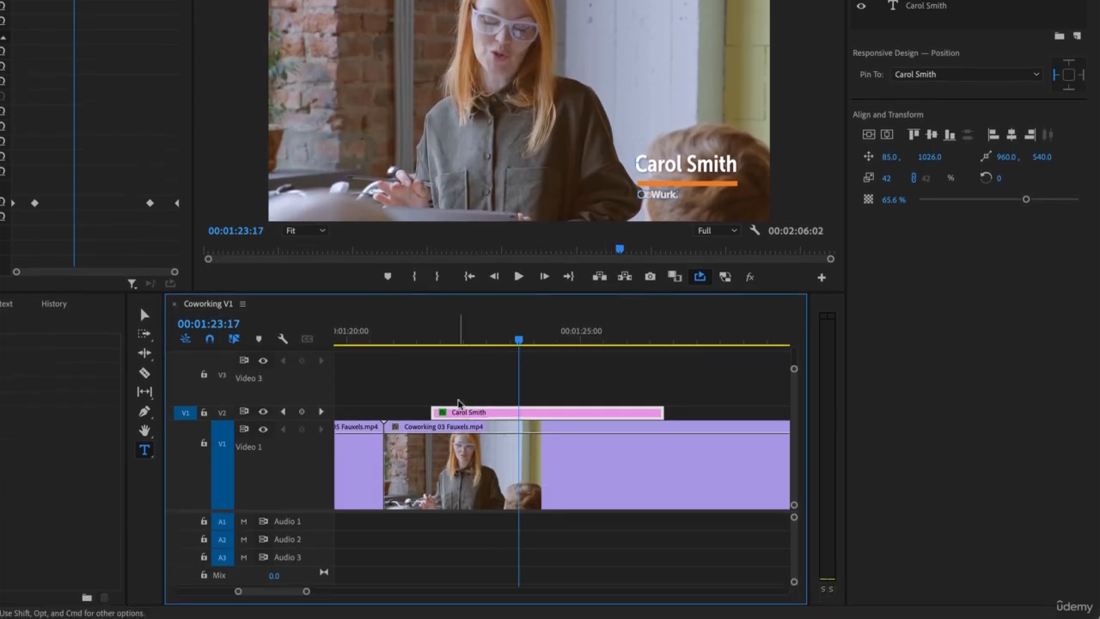
{"action": "scroll", "coordinate": [435, 568], "scroll_direction": "left", "scroll_amount": 3}
{"action": "scroll", "coordinate": [435, 413], "scroll_direction": "left", "scroll_amount": 2}
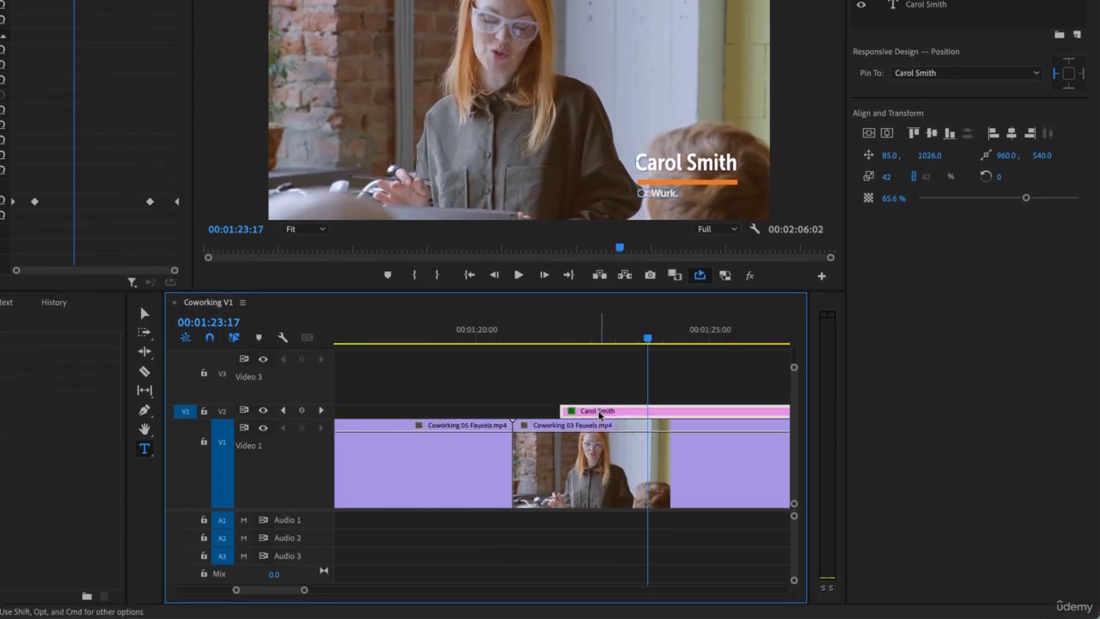
{"action": "left_click", "coordinate": [370, 344]}
{"action": "key", "text": "super+v"}
{"action": "key", "text": "super+z"}
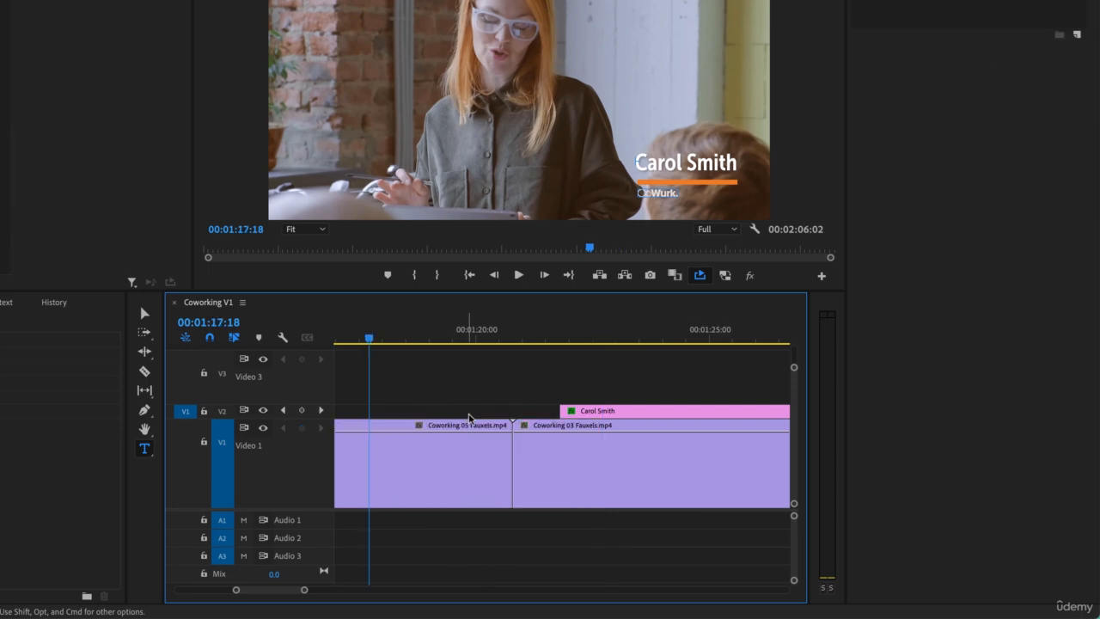
- Target track V2 instead of V1 and paste a copy of the name graphic above the Coworking 05 Fauxels.mp4 clip
{"action": "scroll", "coordinate": [558, 439], "scroll_direction": "left", "scroll_amount": 2}
{"action": "scroll", "coordinate": [558, 439], "scroll_direction": "left", "scroll_amount": 4}
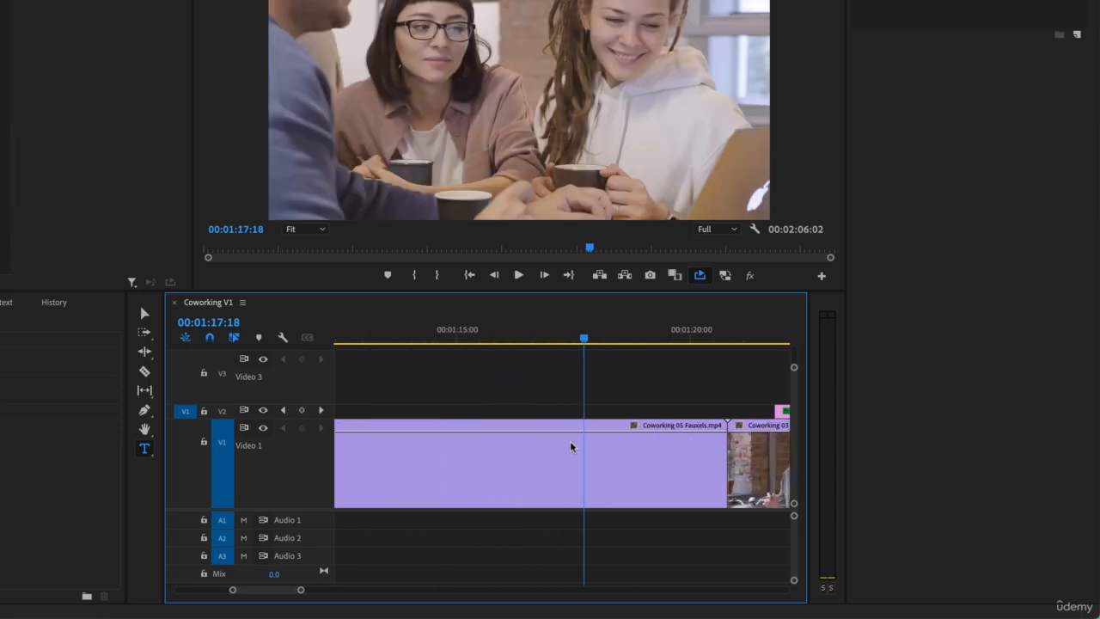
{"action": "left_click", "coordinate": [224, 412]}
{"action": "left_click", "coordinate": [222, 441]}
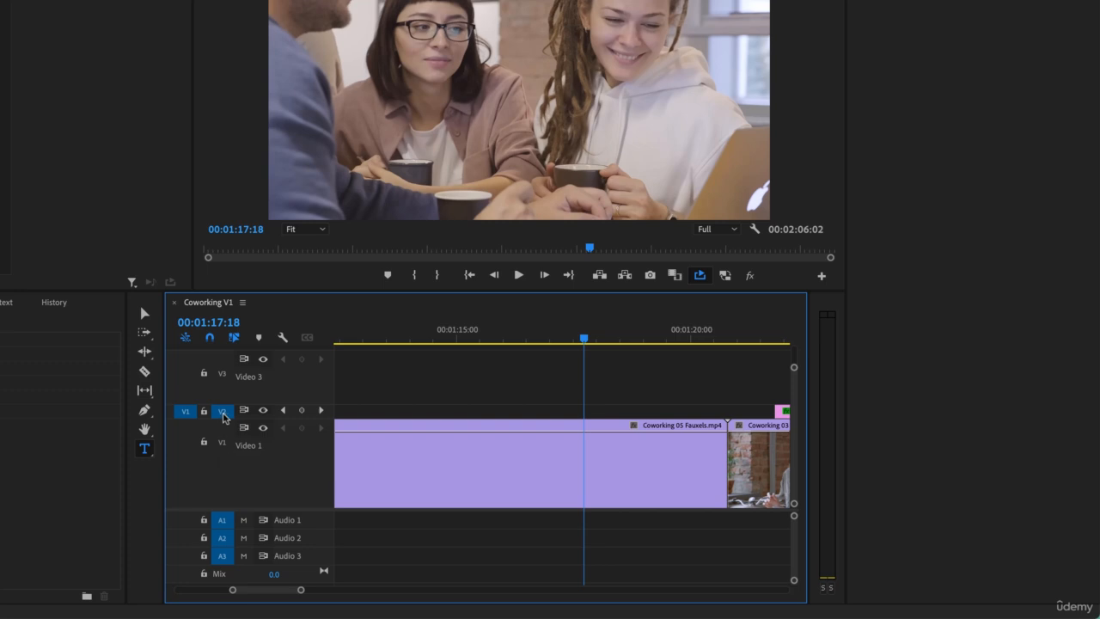
{"action": "left_click", "coordinate": [427, 334]}
{"action": "key", "text": "super+v"}
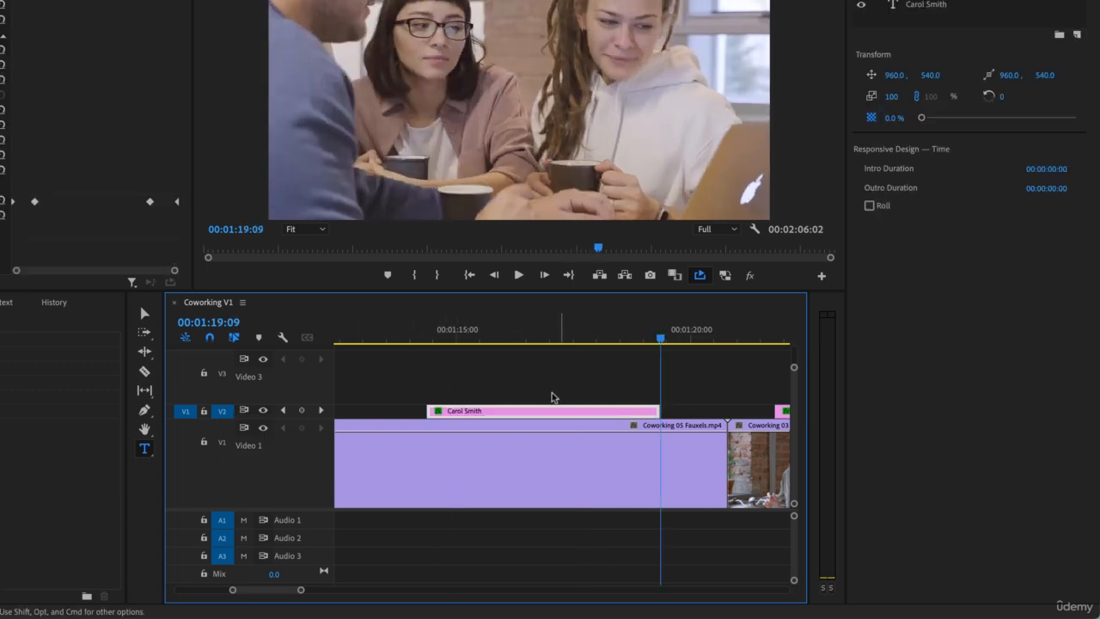
- At 00:01:15:16, replace the name text in the pasted graphic with another person's full name
{"action": "left_click_drag", "start_coordinate": [499, 333], "coordinate": [432, 334]}
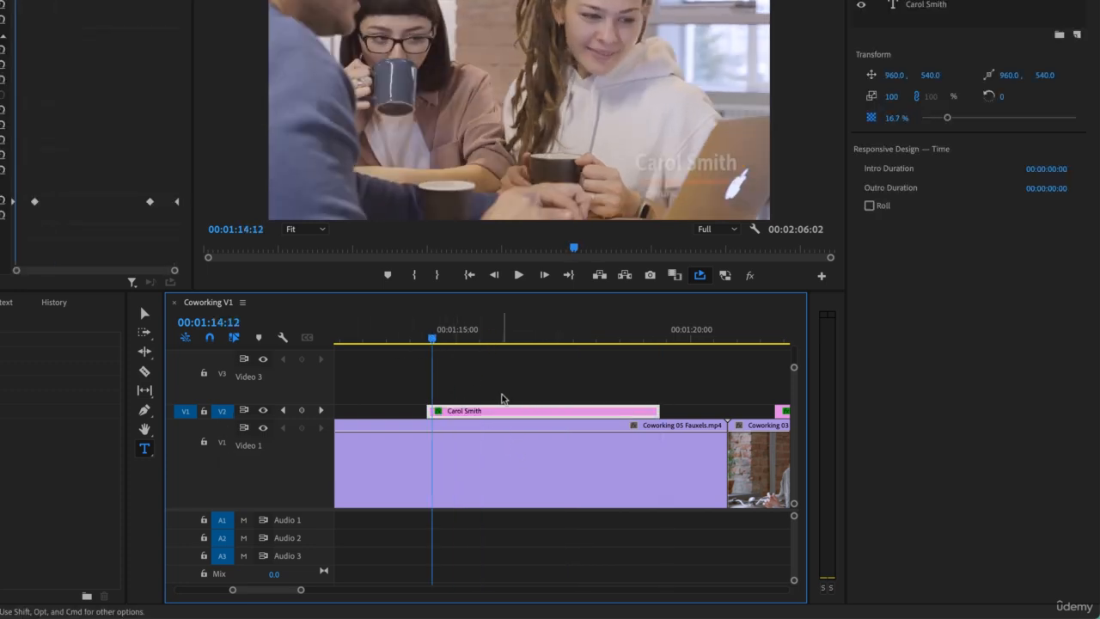
{"action": "left_click", "coordinate": [487, 326]}
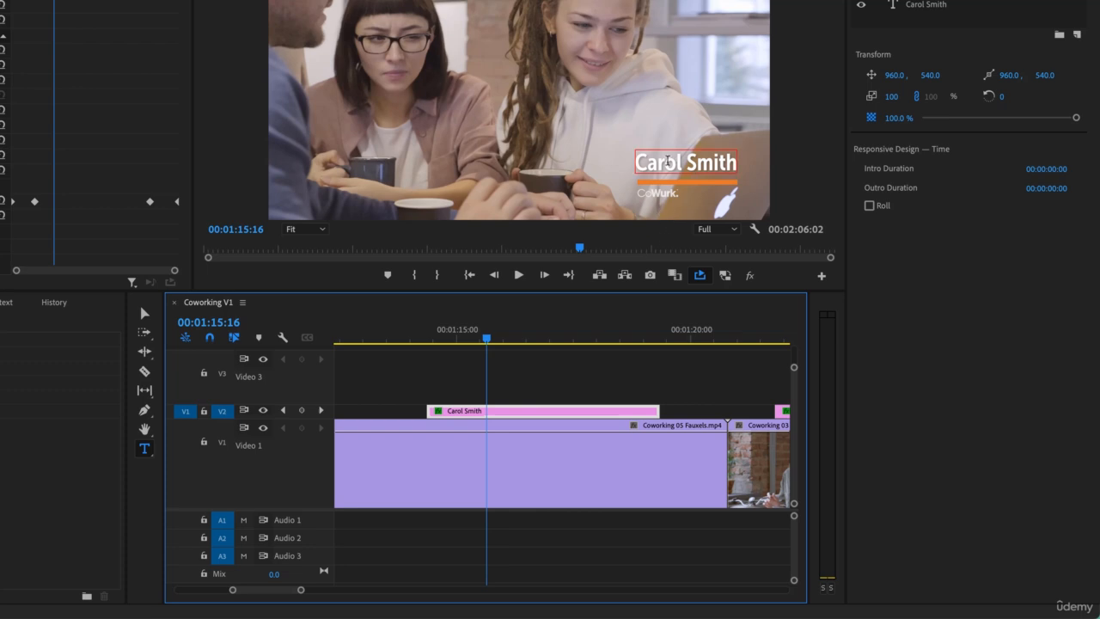
{"action": "triple_click", "coordinate": [668, 161]}
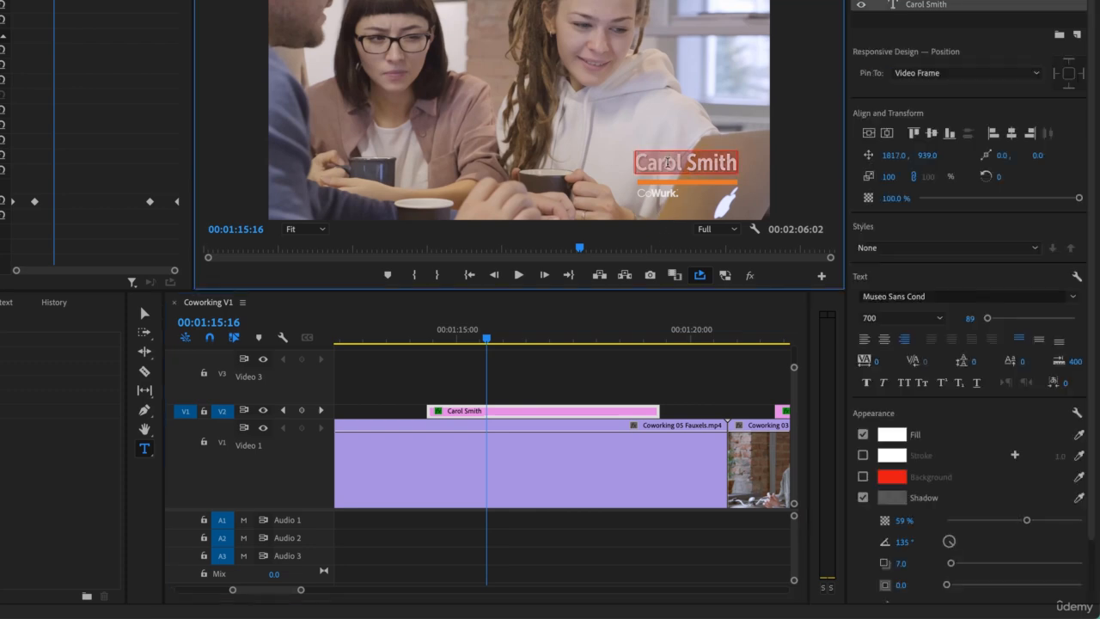
{"action": "type", "text": "Judy Some"}
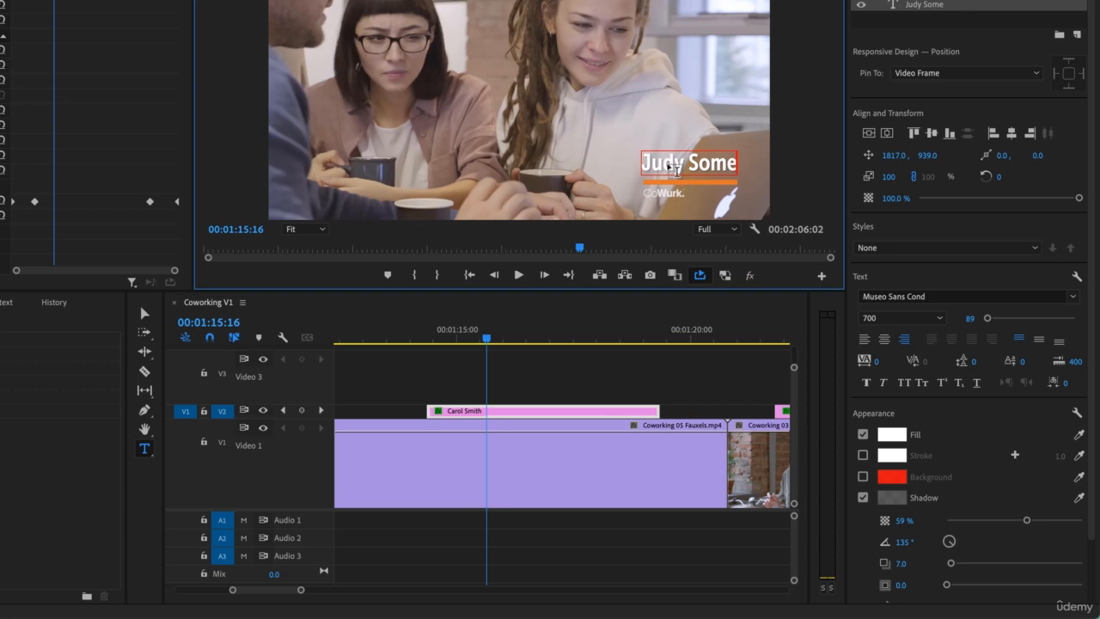
{"action": "type", "text": "one"}
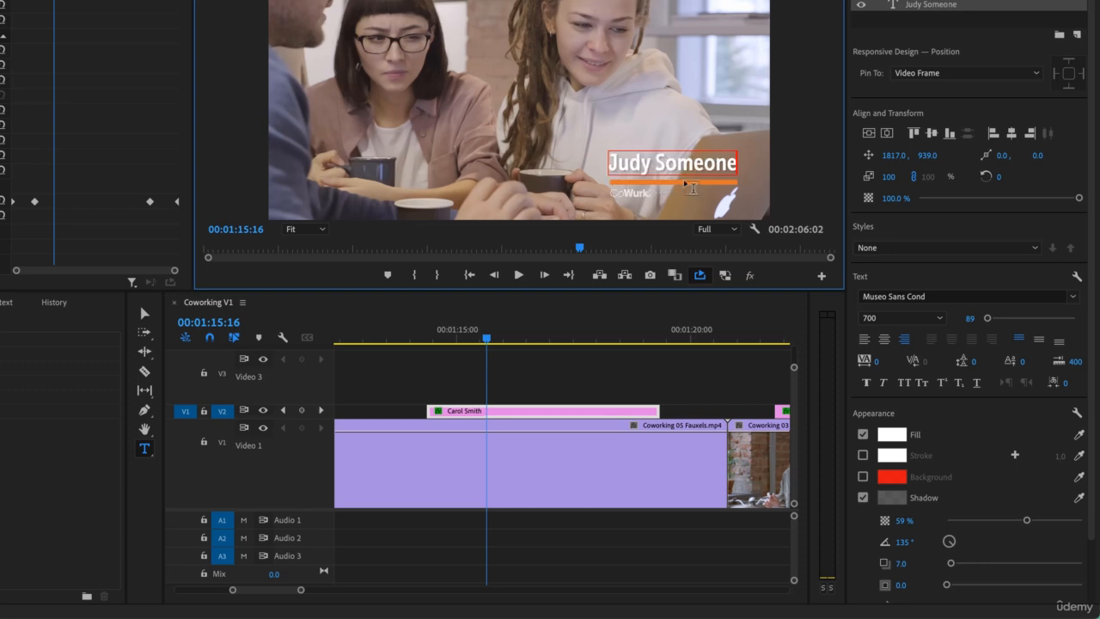
{"action": "left_click", "coordinate": [408, 384]}
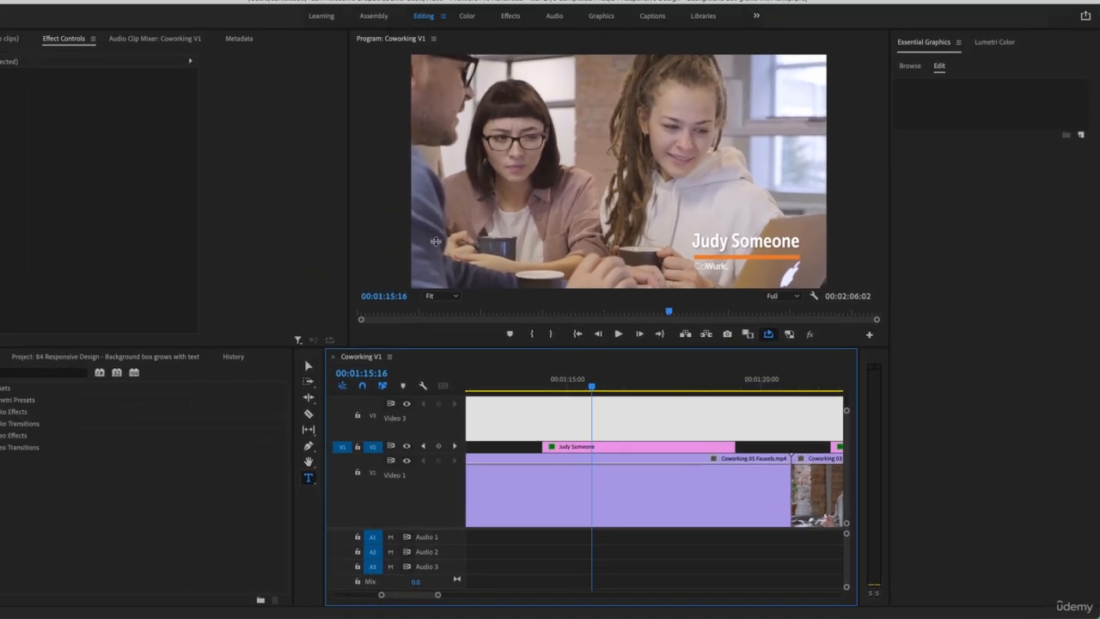
- Create a new project named Untitled in the Delete Me folder, overwriting the existing project of that name
{"action": "left_click", "coordinate": [98, 6]}
{"action": "mouse_move", "coordinate": [112, 25]}
{"action": "left_click", "coordinate": [249, 25]}
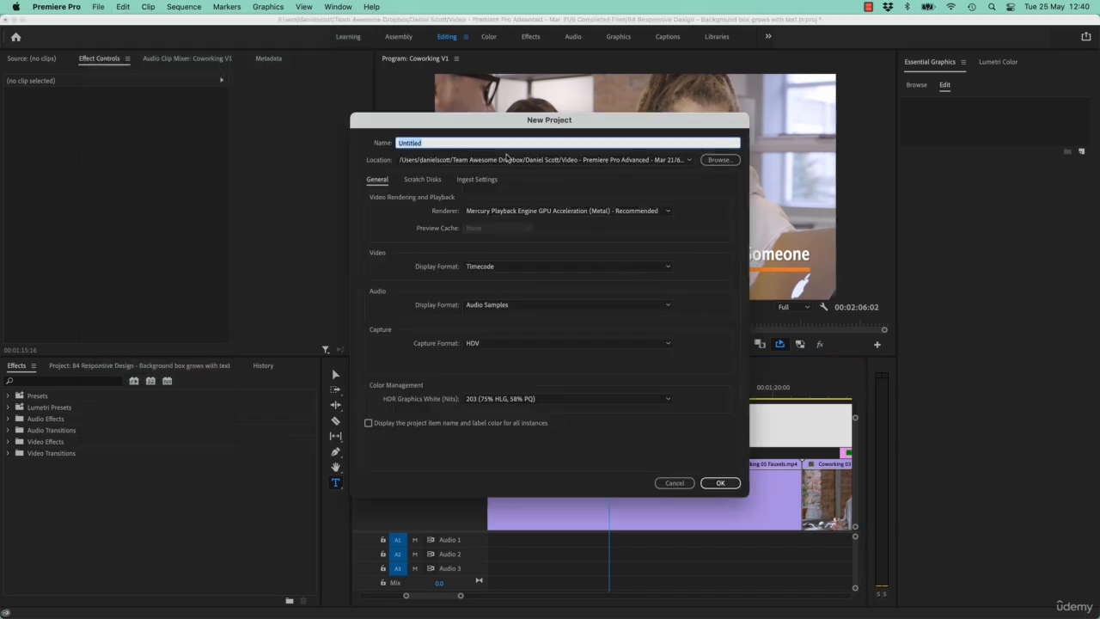
{"action": "left_click", "coordinate": [734, 162]}
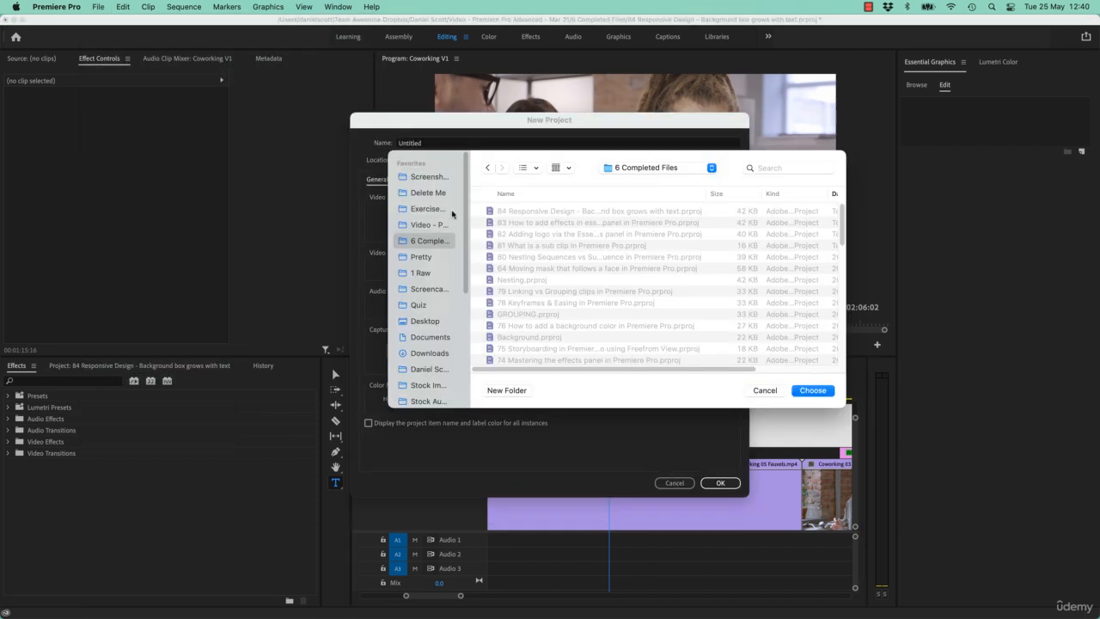
{"action": "left_click", "coordinate": [437, 196]}
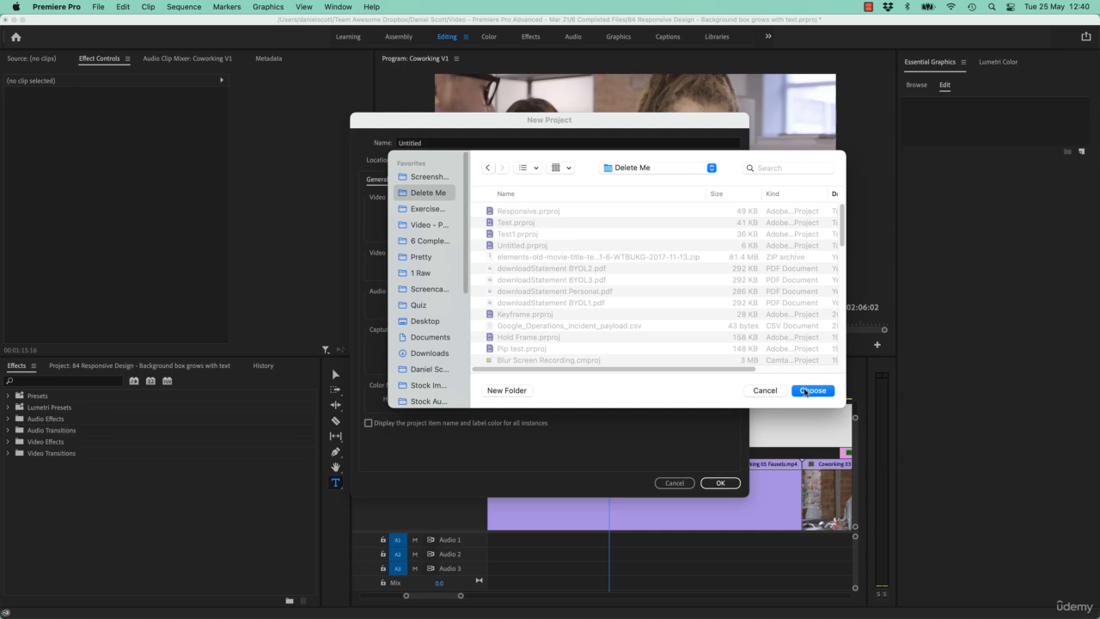
{"action": "left_click", "coordinate": [805, 391]}
{"action": "left_click", "coordinate": [720, 483]}
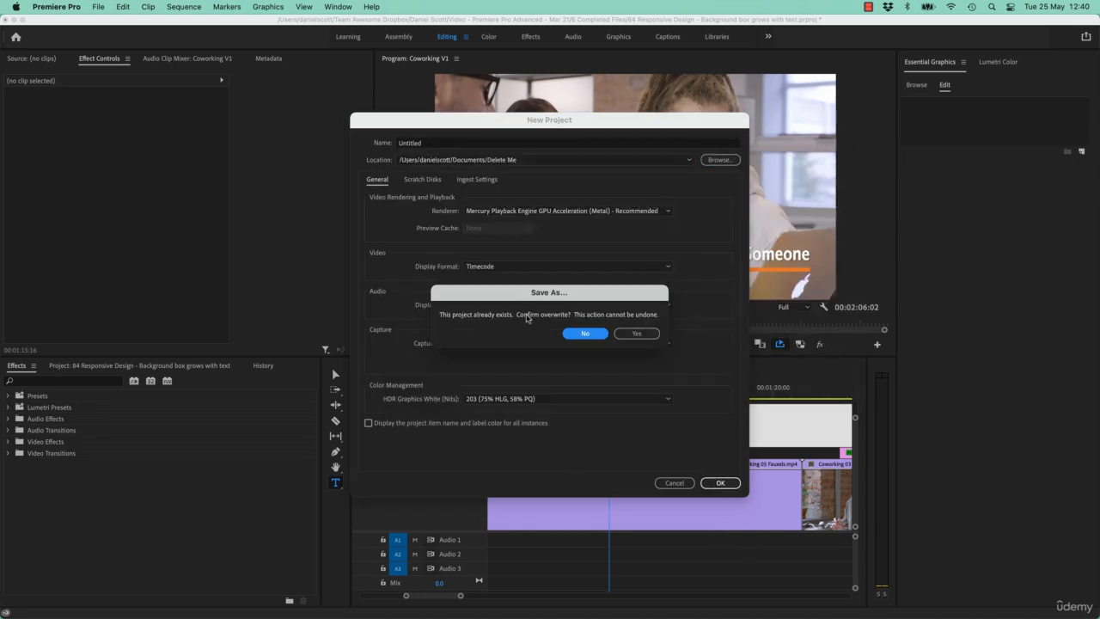
{"action": "left_click", "coordinate": [637, 334]}
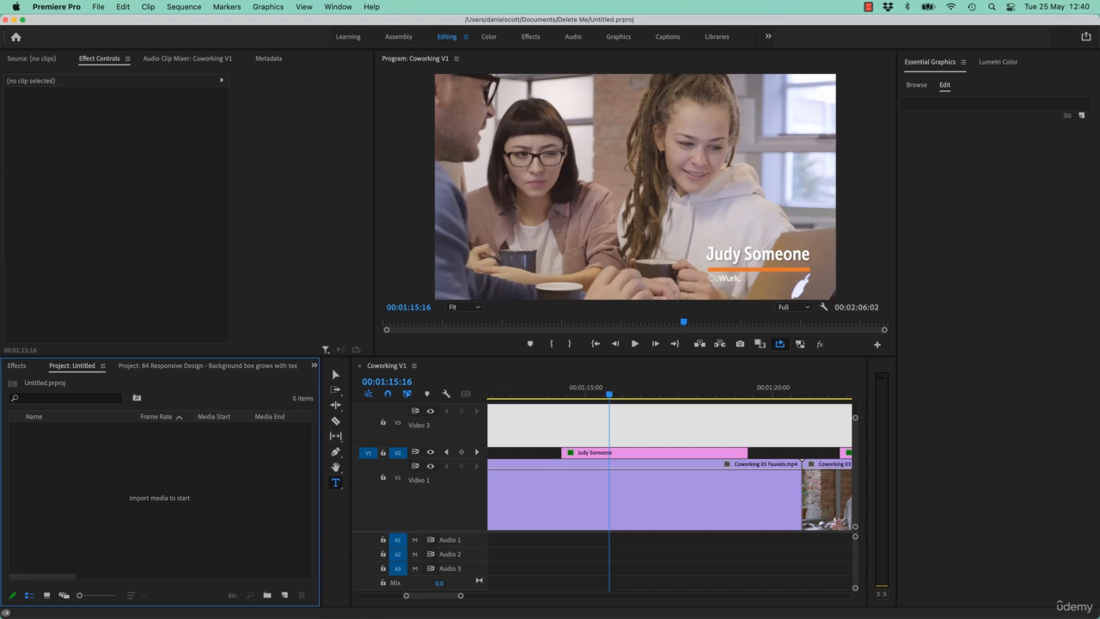
- Import 02 Colour Correction A.mp4 from the Color folder of Exercise Files into the new project
{"action": "key", "text": "super+Tab"}
{"action": "left_click", "coordinate": [391, 242]}
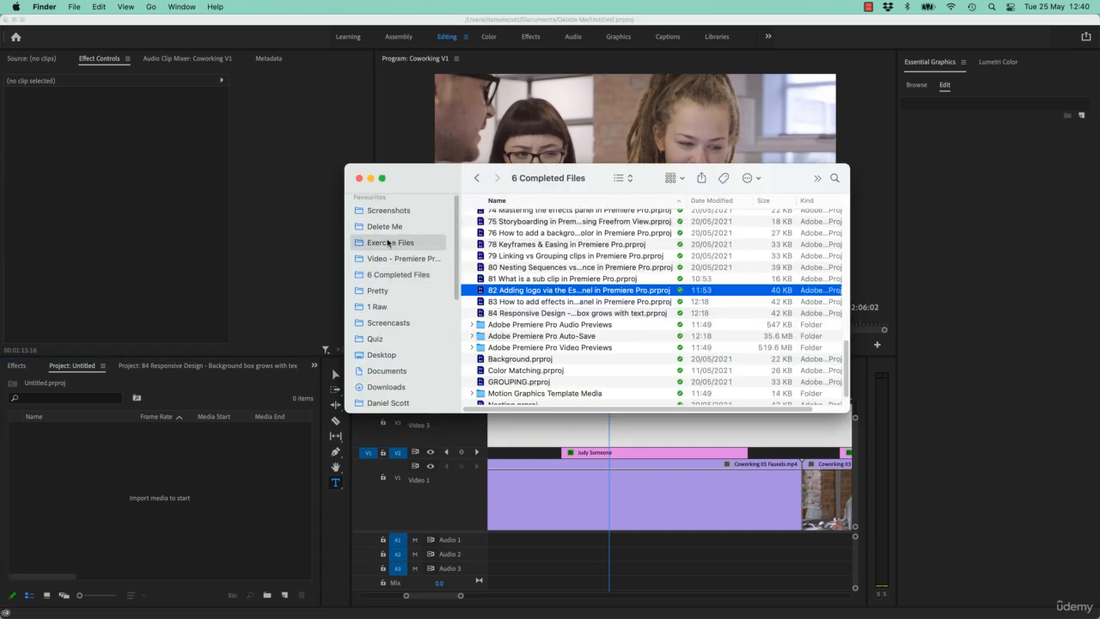
{"action": "left_click", "coordinate": [471, 242]}
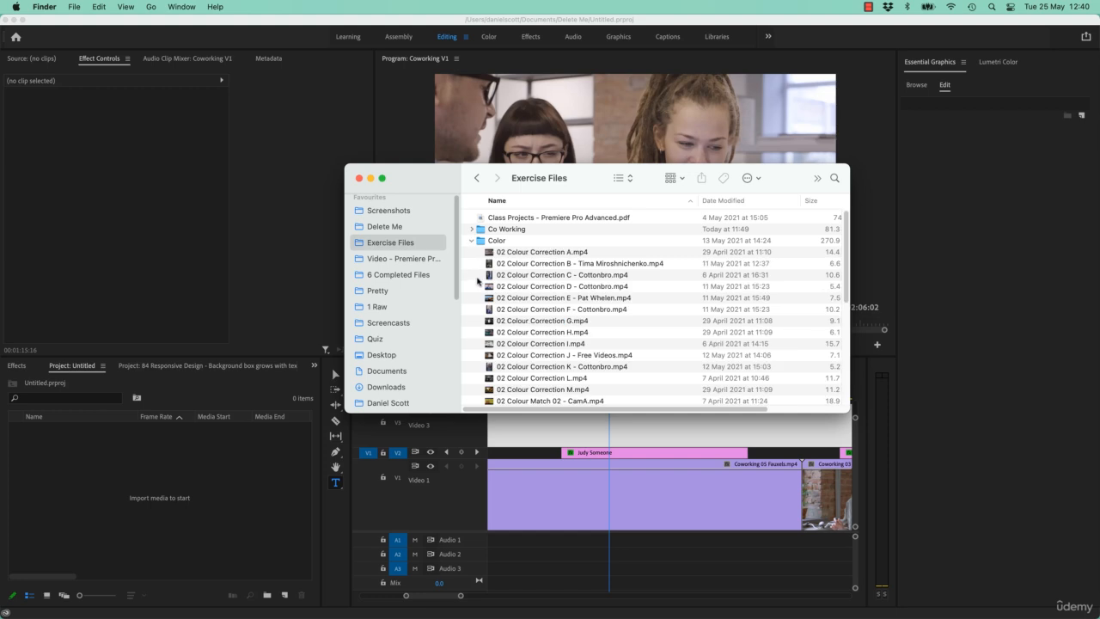
{"action": "left_click_drag", "start_coordinate": [532, 255], "coordinate": [274, 488]}
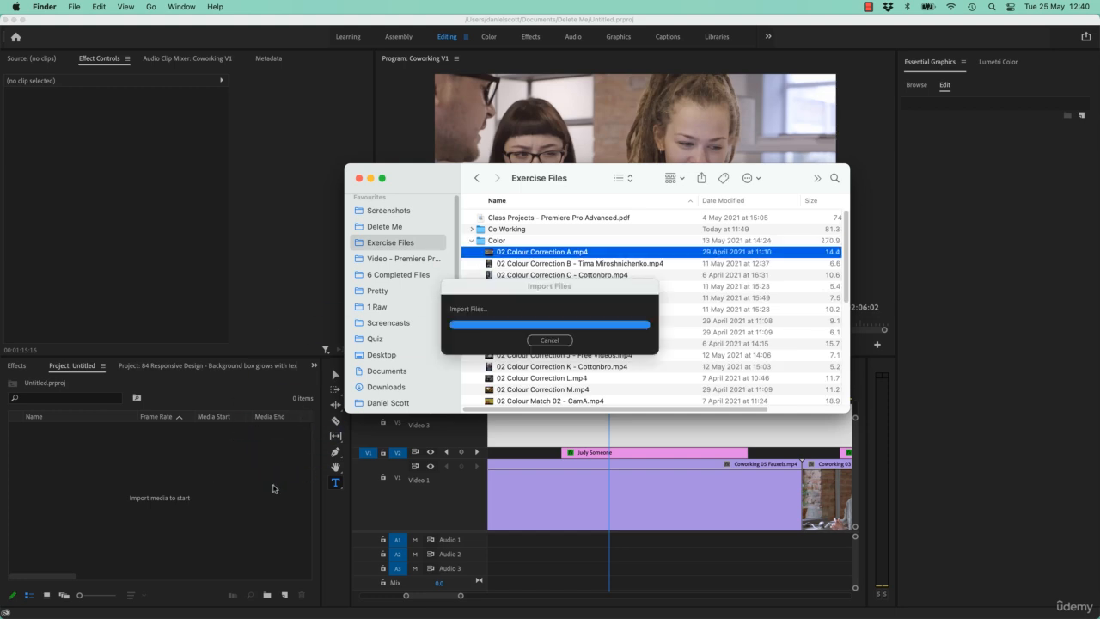
- Create a sequence from 02 Colour Correction A.mp4 and place its playhead at 00:00:05:05
{"action": "left_click", "coordinate": [102, 431]}
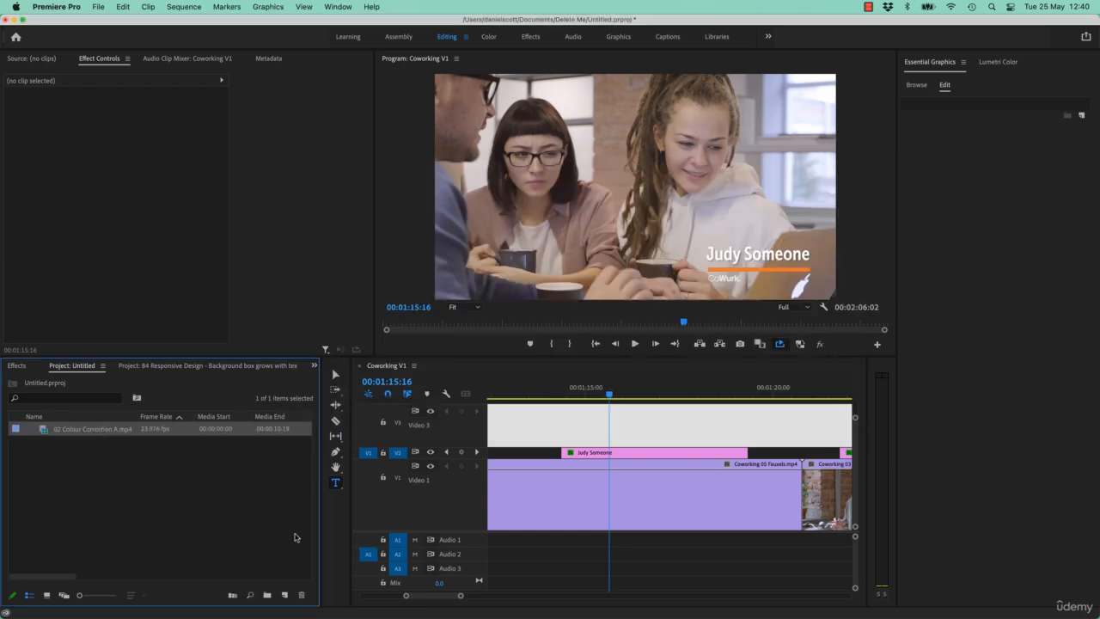
{"action": "left_click_drag", "start_coordinate": [117, 434], "coordinate": [285, 594]}
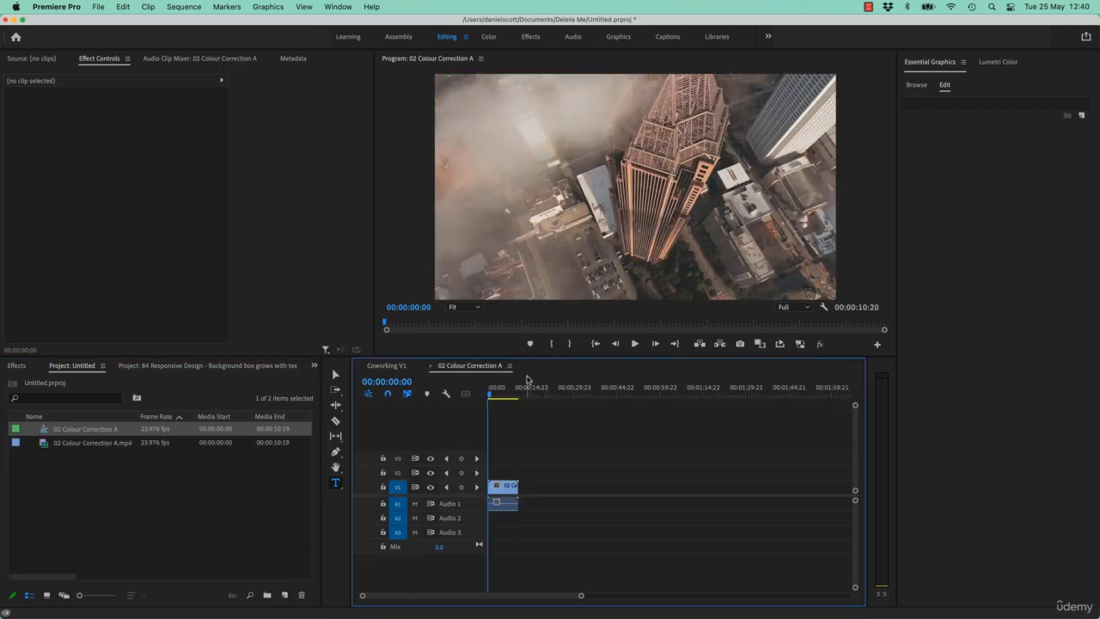
{"action": "left_click", "coordinate": [503, 391]}
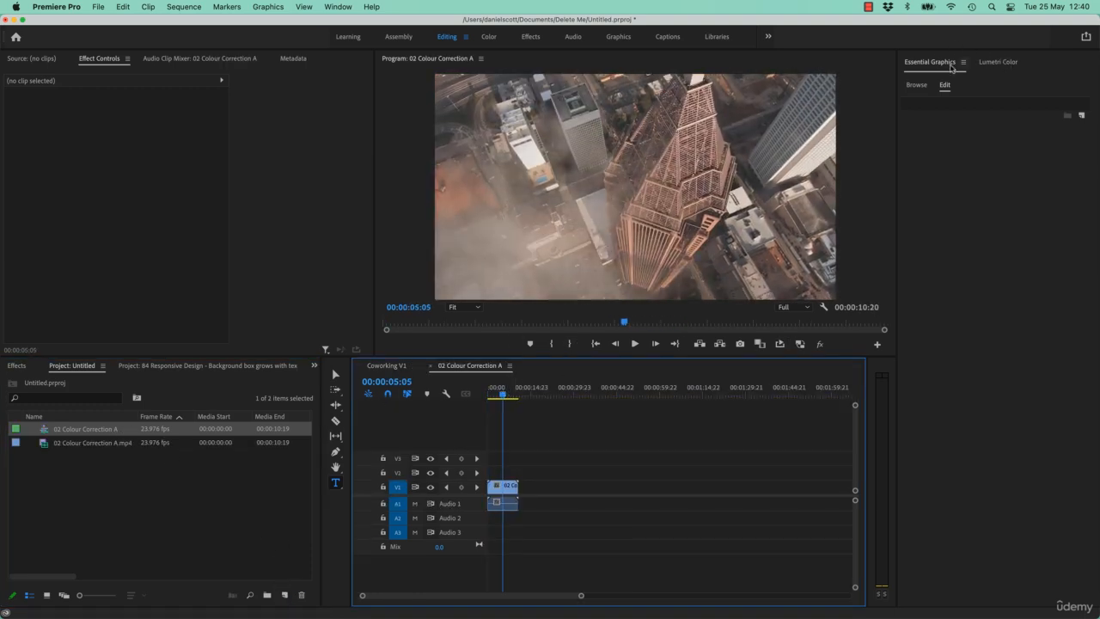
- Search the graphics templates for "cowurk" and place Lower Thirds - CoWurk on track V2 at the start of the sequence
{"action": "left_click", "coordinate": [917, 86]}
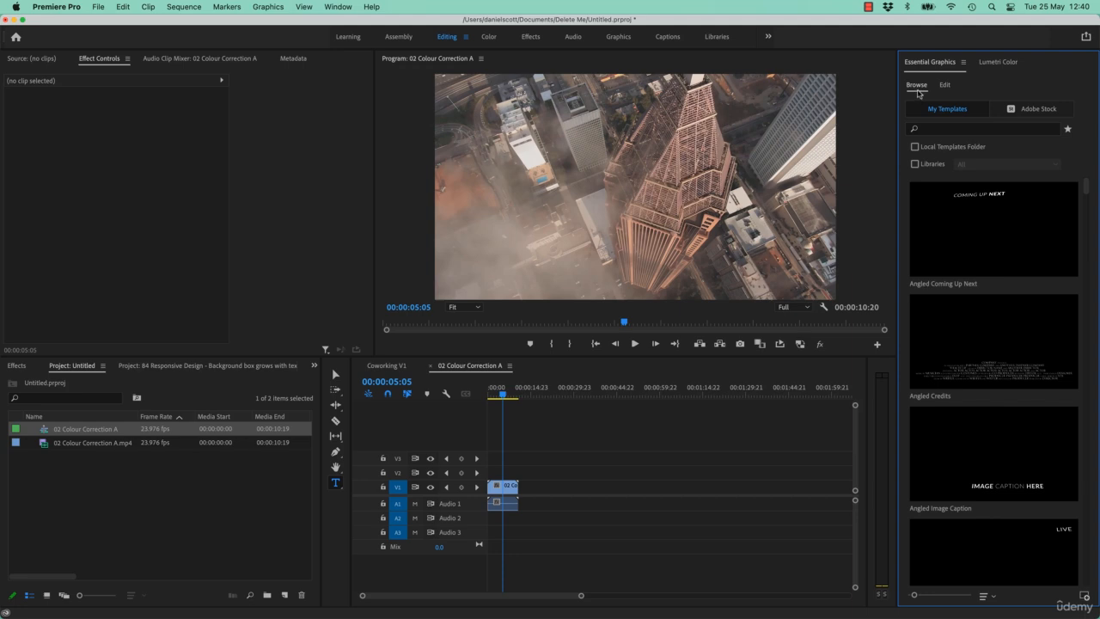
{"action": "left_click", "coordinate": [952, 130]}
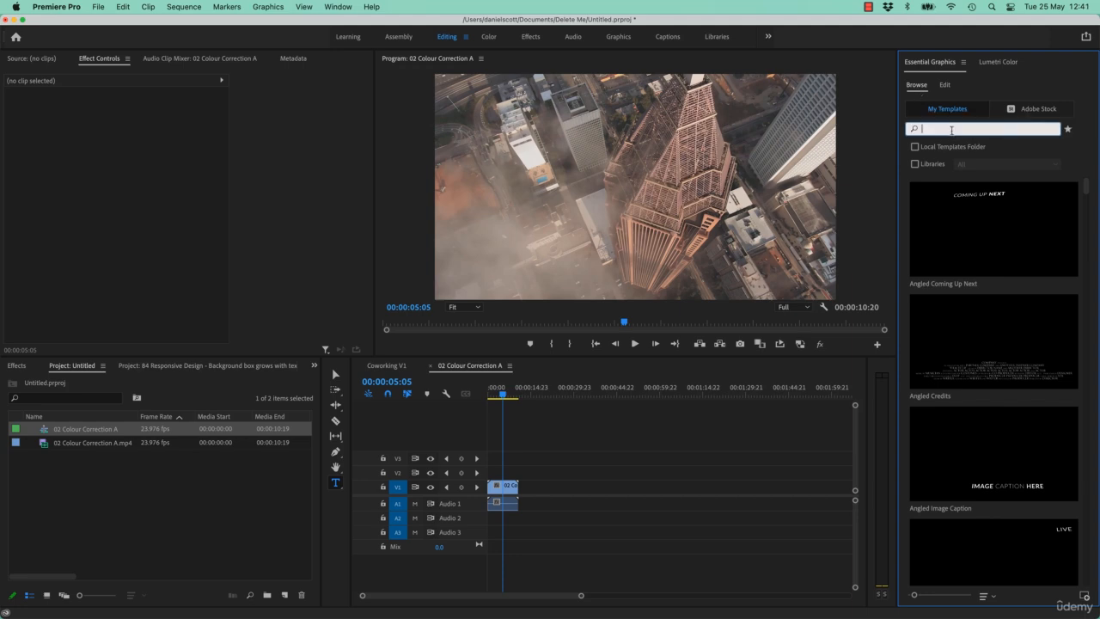
{"action": "type", "text": "cowu"}
{"action": "left_click", "coordinate": [953, 143]}
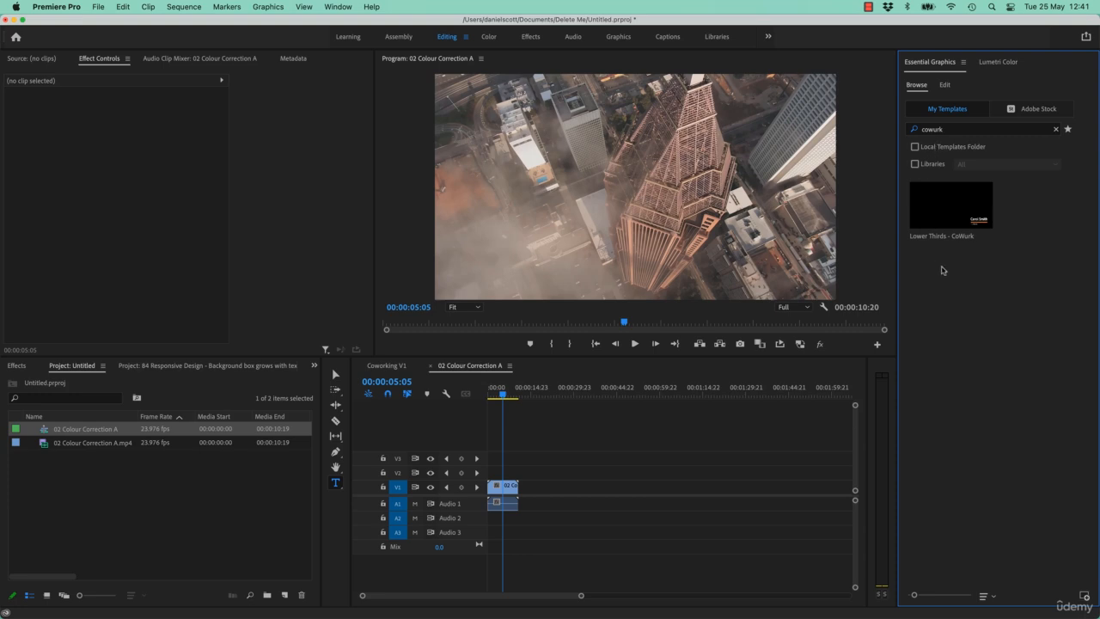
{"action": "left_click_drag", "start_coordinate": [952, 209], "coordinate": [499, 473]}
- At 00:00:02:05, replace the lower third's name text with "Expandy"
{"action": "left_click", "coordinate": [499, 397]}
{"action": "left_click_drag", "start_coordinate": [498, 397], "coordinate": [496, 399]}
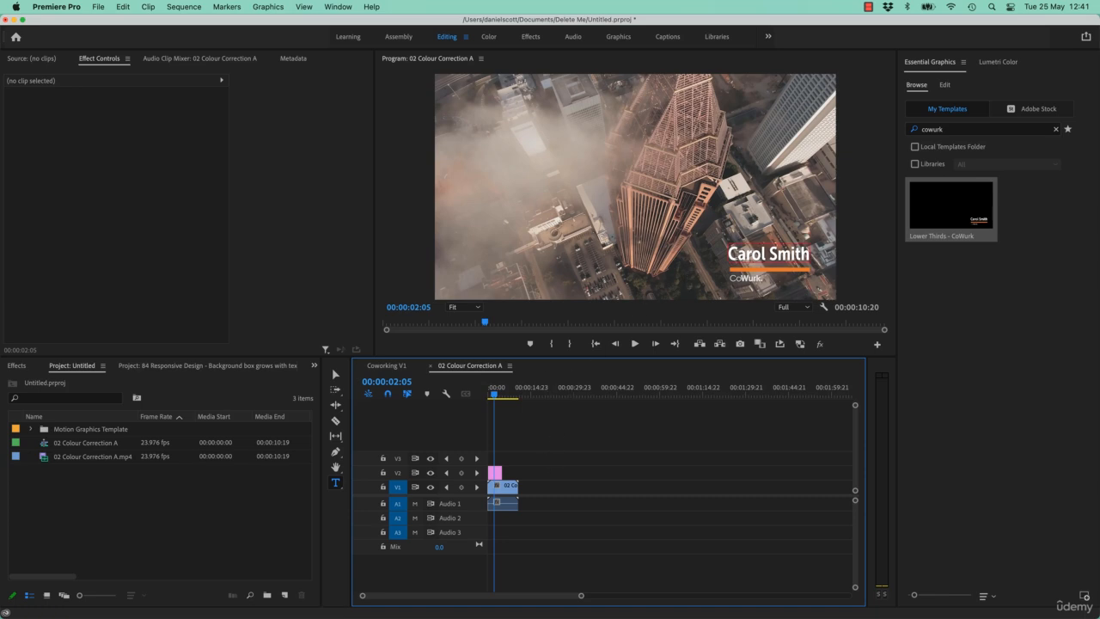
{"action": "left_click", "coordinate": [746, 250]}
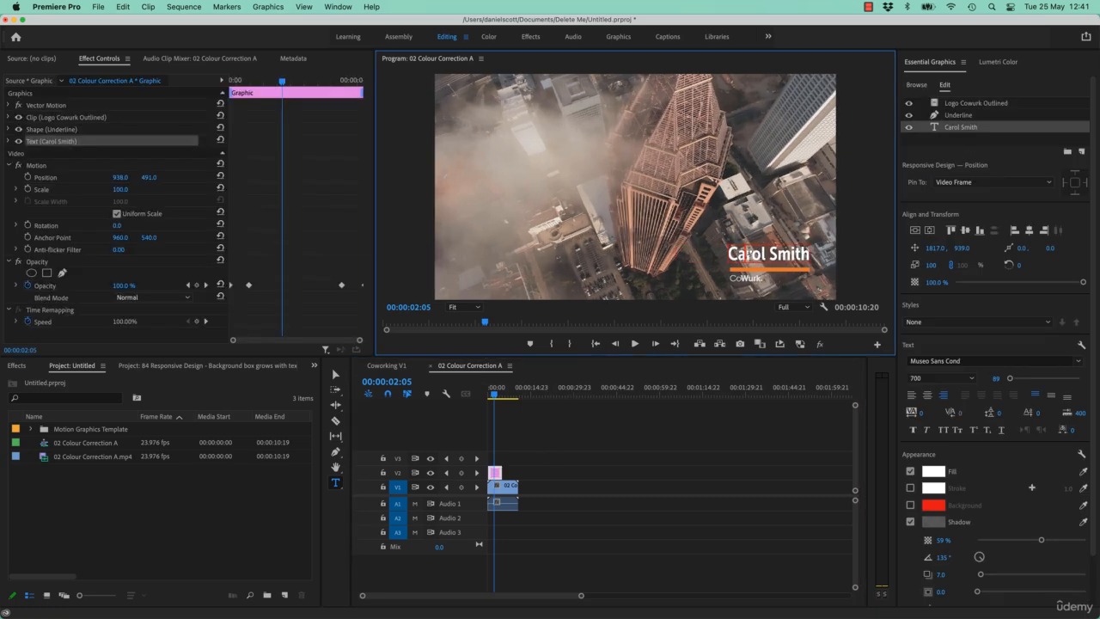
{"action": "key", "text": "ctrl+a"}
{"action": "type", "text": "Exp"}
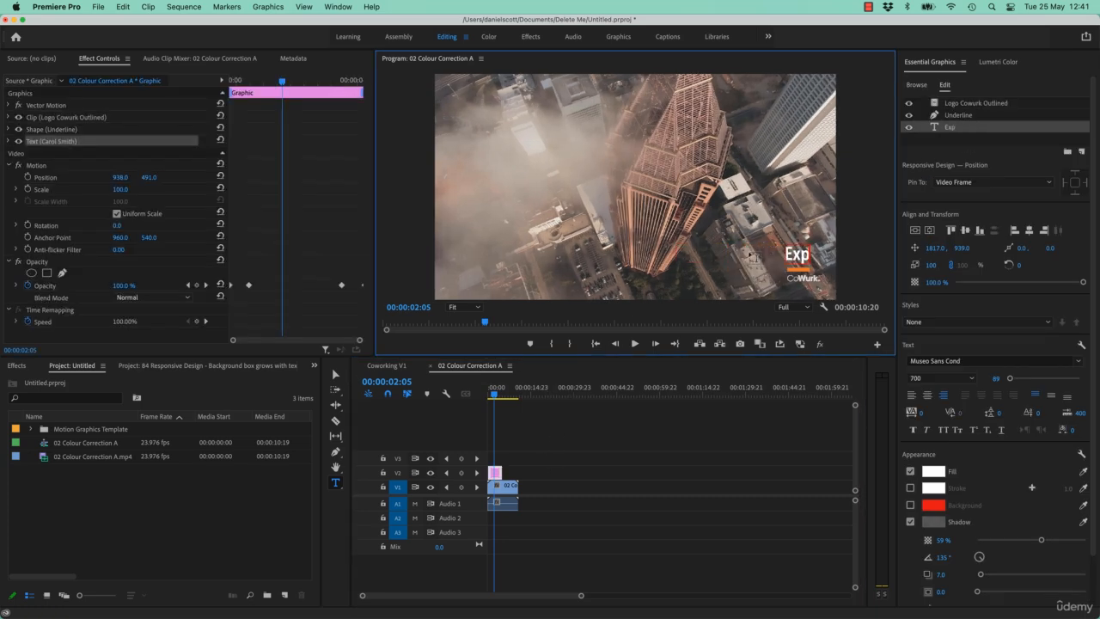
{"action": "type", "text": "andy"}
- Toggle the Logo Cowurk Outlined layer's visibility off and back on to check it
{"action": "left_click", "coordinate": [1004, 102]}
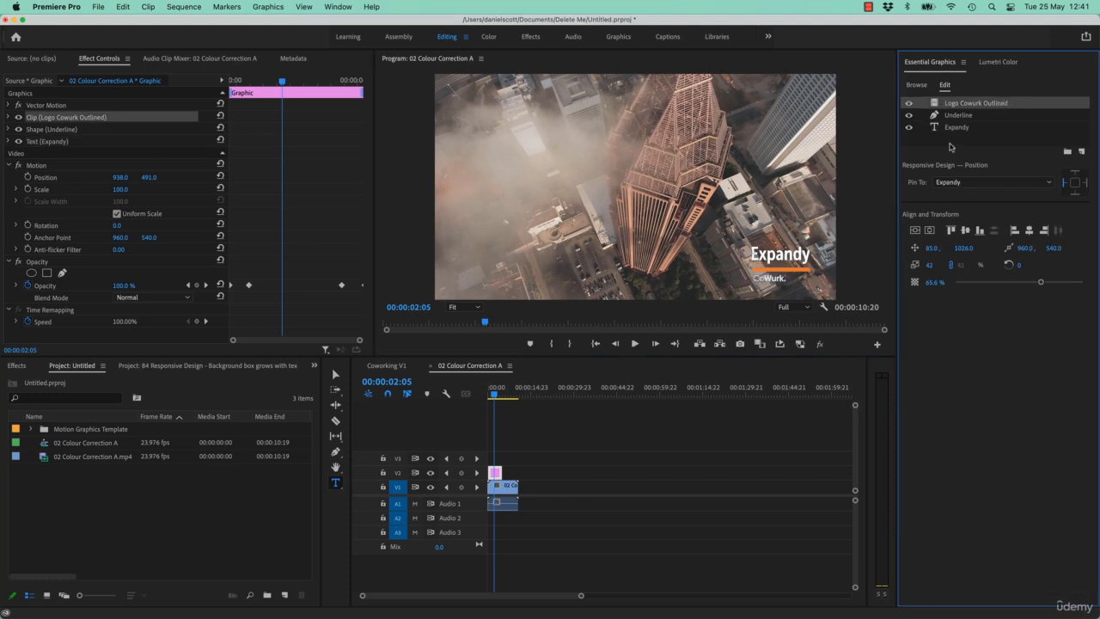
{"action": "left_click", "coordinate": [911, 104]}
{"action": "left_click", "coordinate": [911, 104]}
- Browse the Adobe Stock collection of motion graphics templates
{"action": "left_click", "coordinate": [917, 85]}
{"action": "left_click", "coordinate": [1035, 109]}
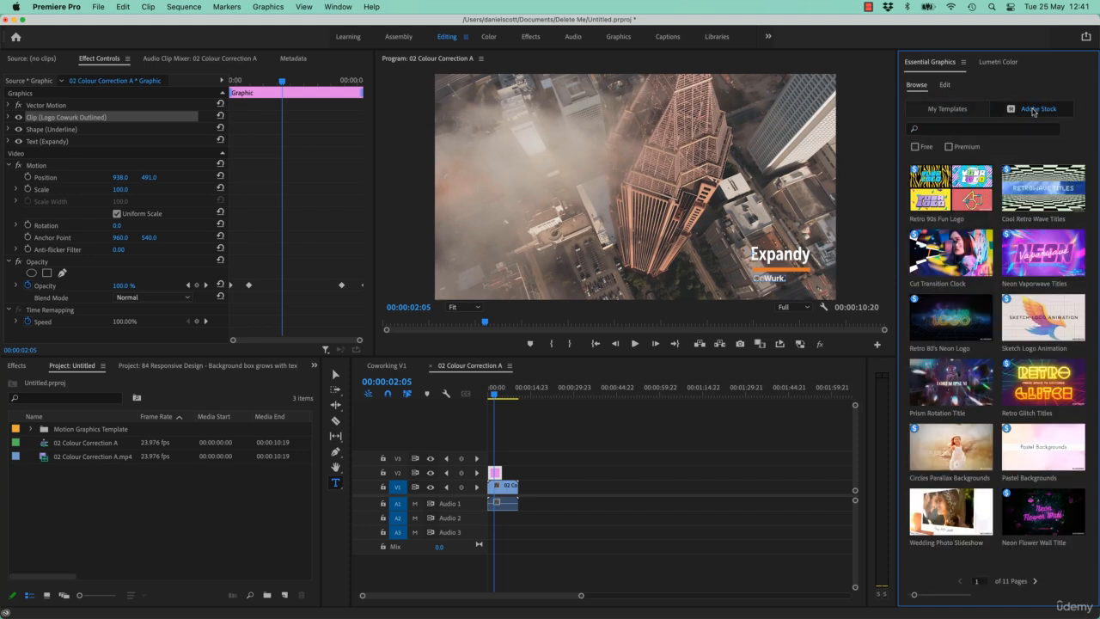